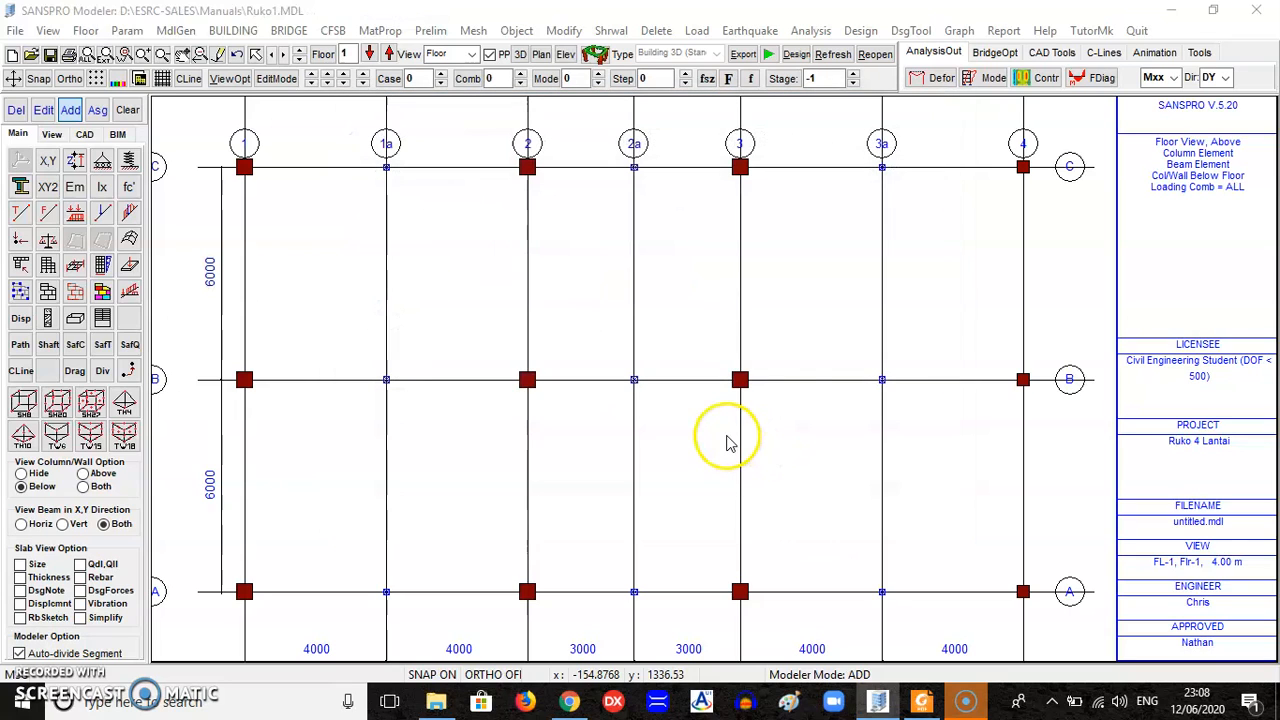
- Save the building model file
{"action": "left_click", "coordinate": [705, 382]}
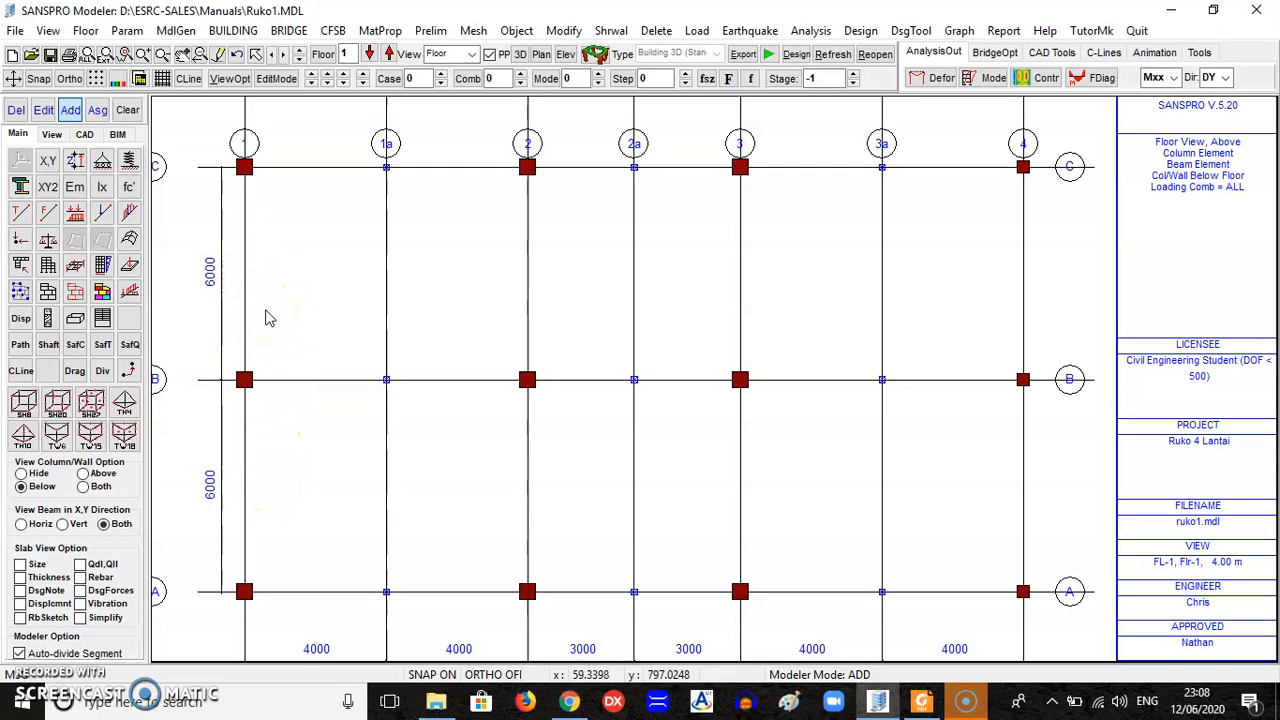
{"action": "left_click", "coordinate": [15, 30]}
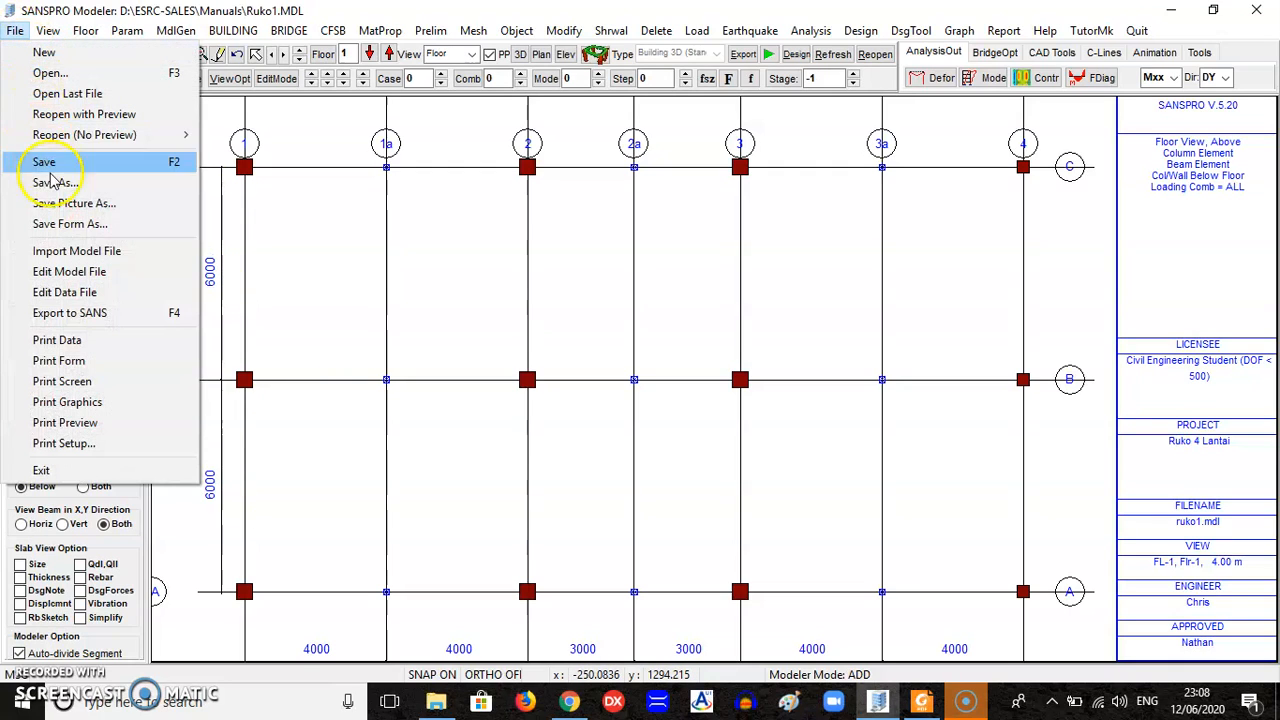
{"action": "left_click", "coordinate": [58, 164]}
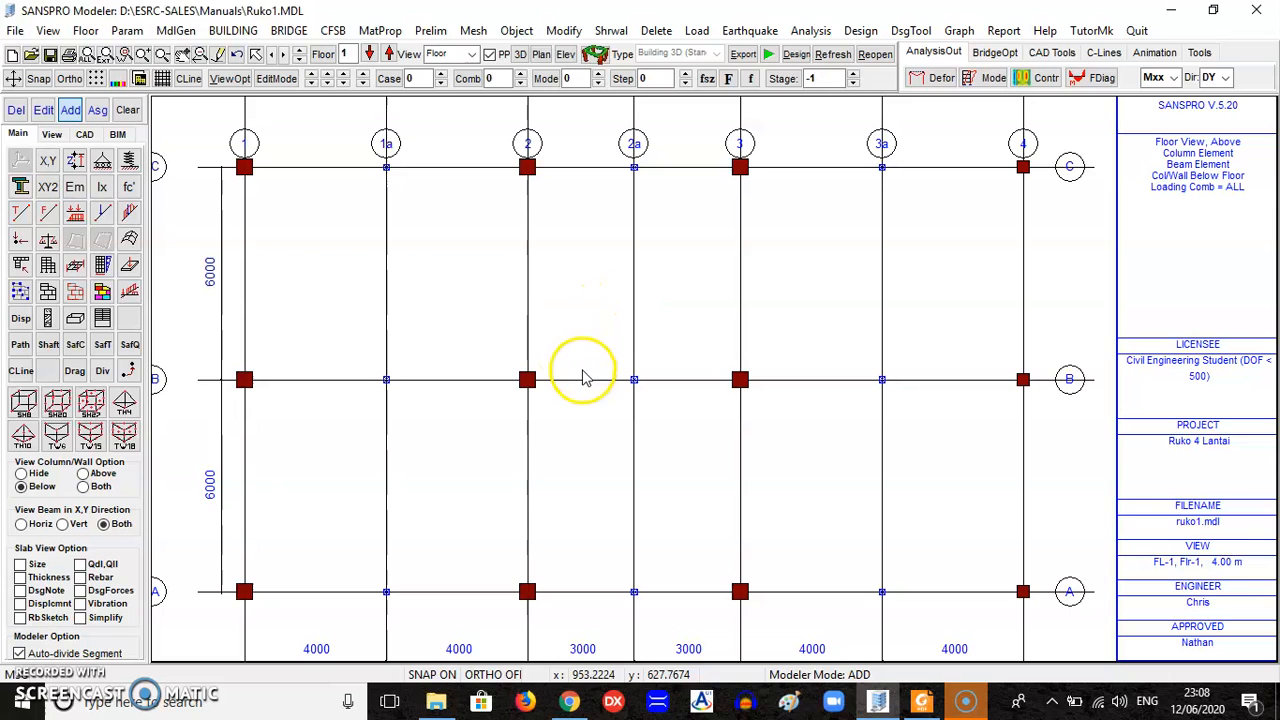
- Add a beam element on floor 1 along axis A from the column at grid 1 to the column at grid 2
{"action": "left_click", "coordinate": [233, 30]}
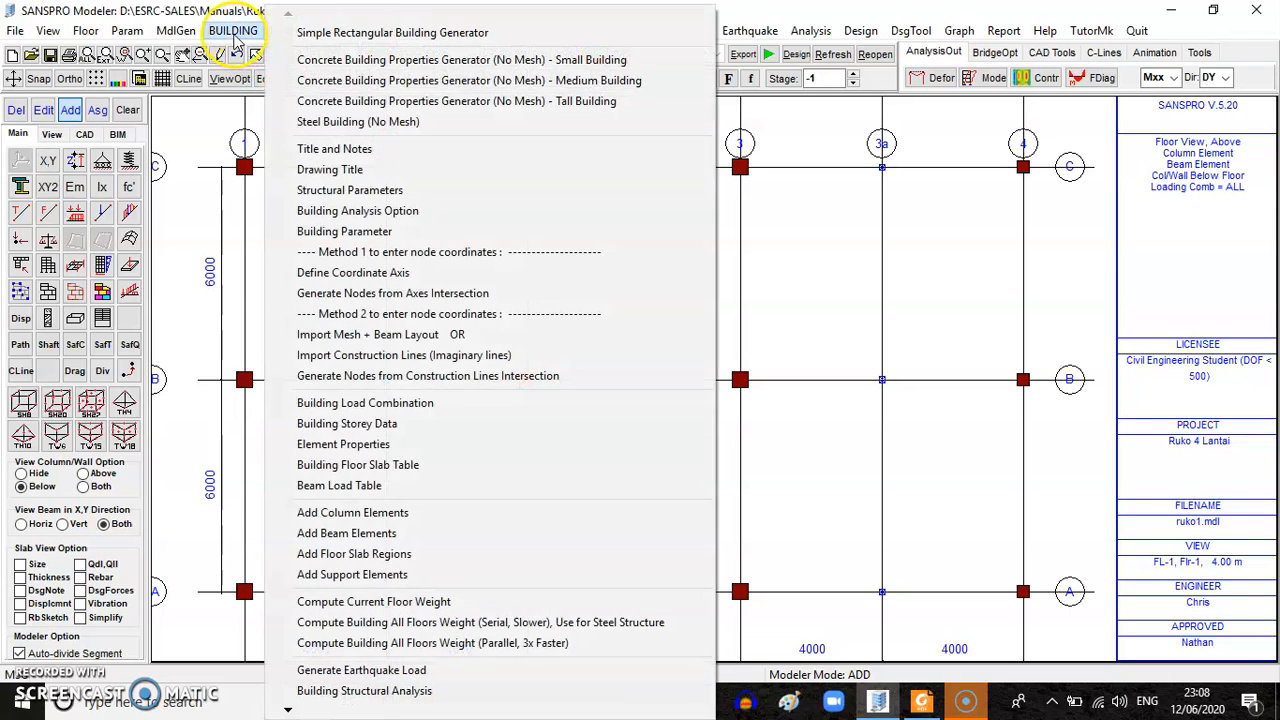
{"action": "left_click", "coordinate": [346, 535]}
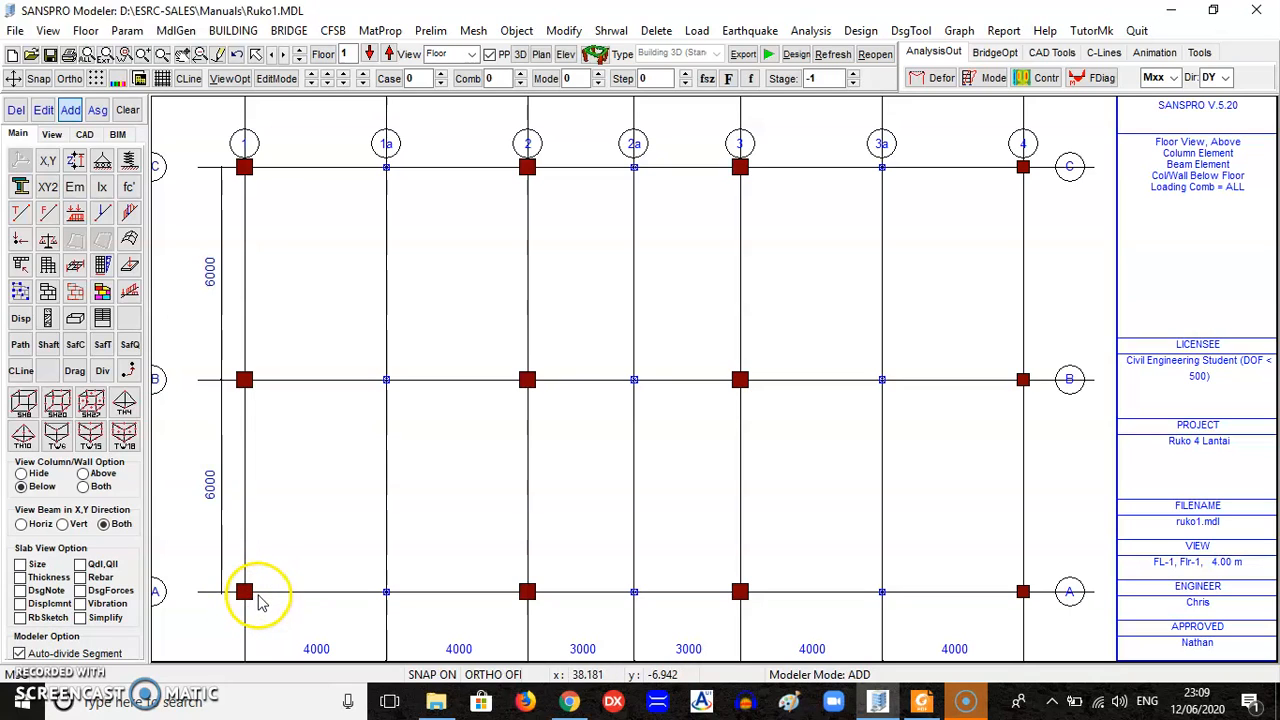
{"action": "left_click", "coordinate": [245, 590]}
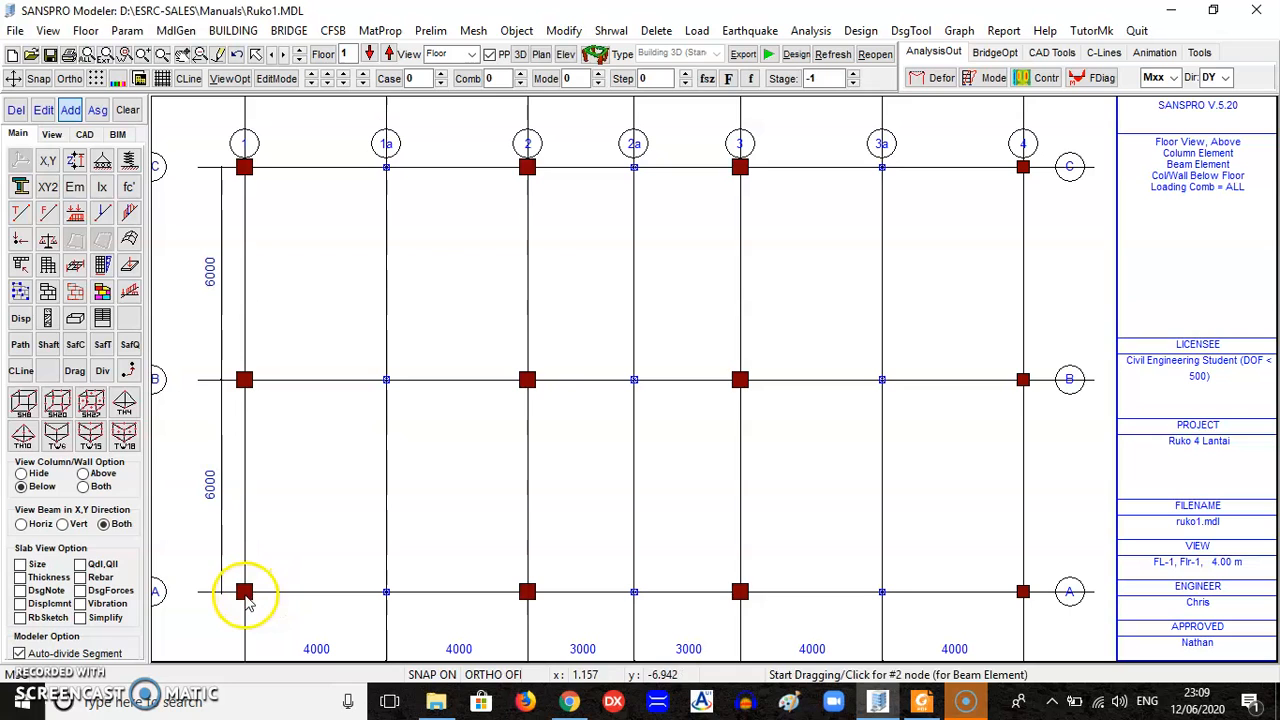
{"action": "left_click", "coordinate": [528, 593]}
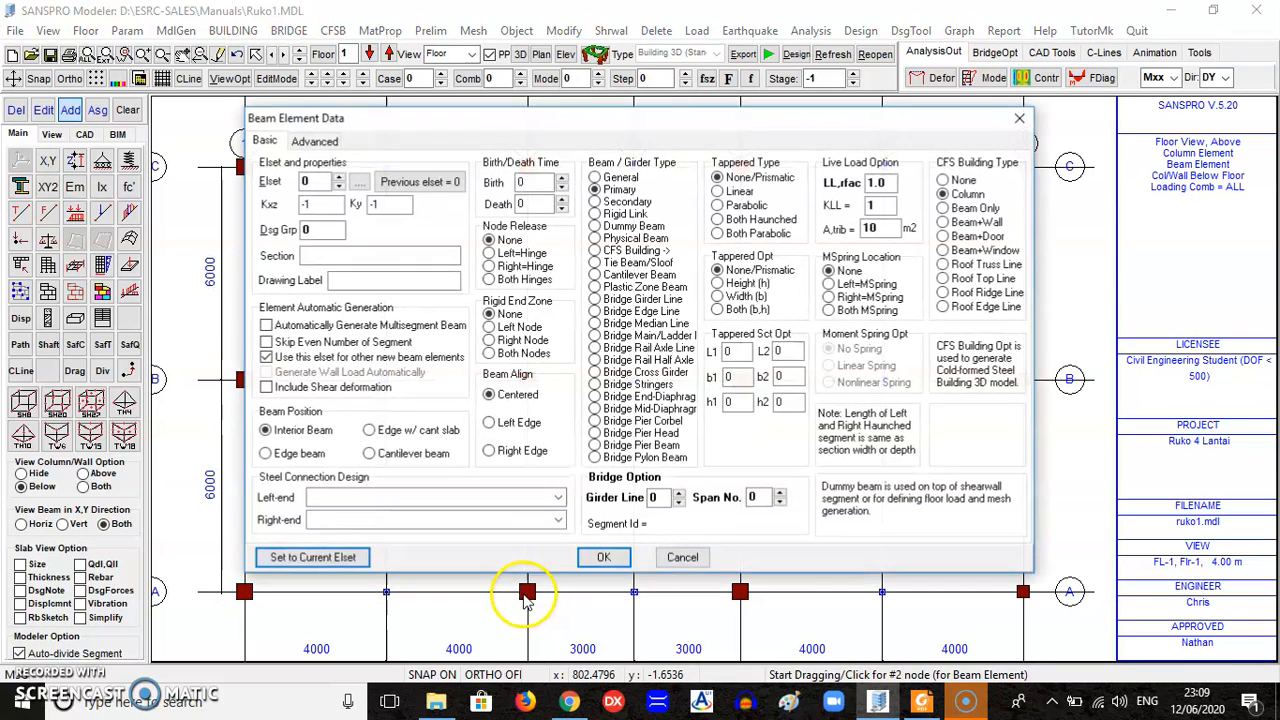
- Assign element set 20, section B30/60, to the new primary beam and divide it automatically at the intermediate node
{"action": "left_click", "coordinate": [360, 183]}
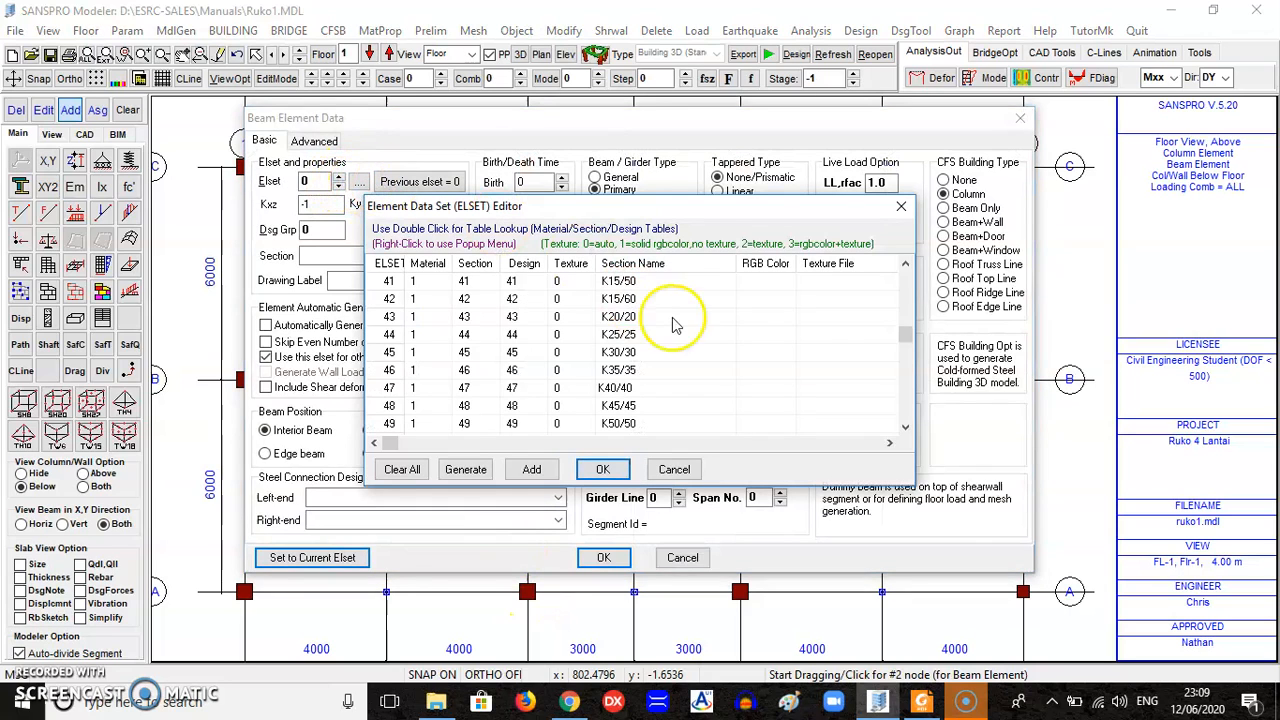
{"action": "scroll", "coordinate": [910, 288], "scroll_direction": "up", "scroll_amount": 8}
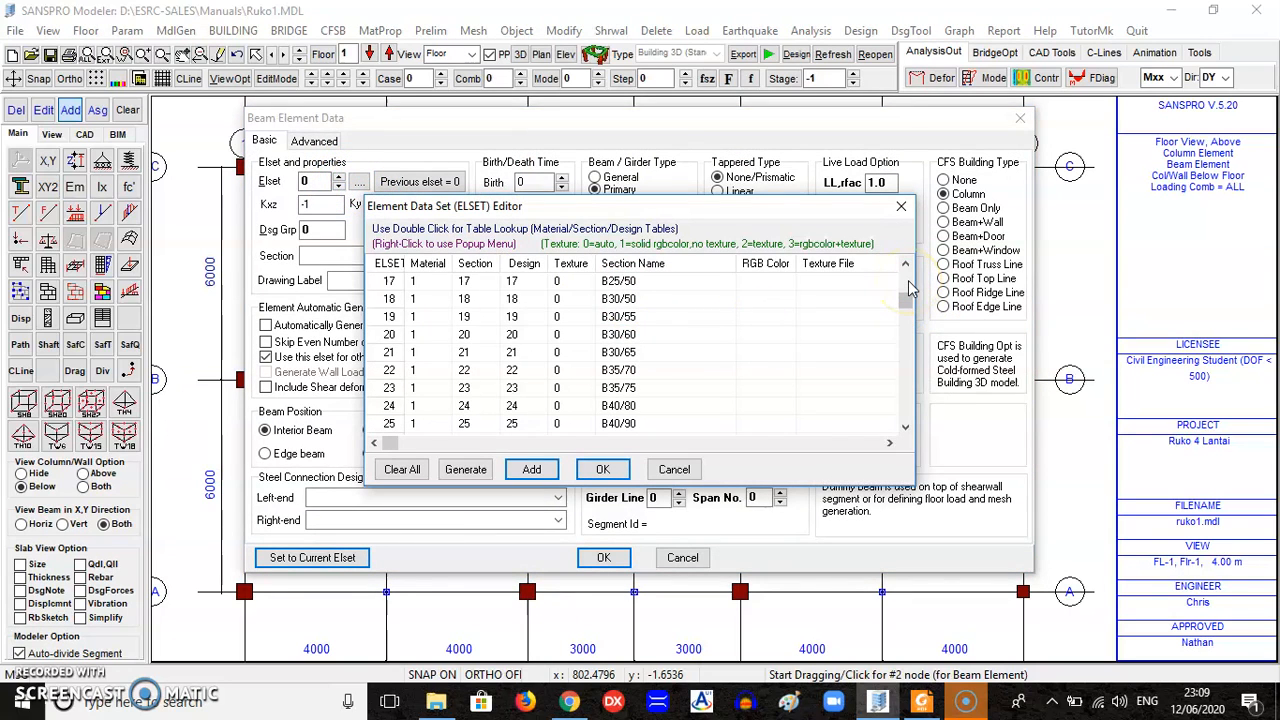
{"action": "left_click", "coordinate": [600, 335]}
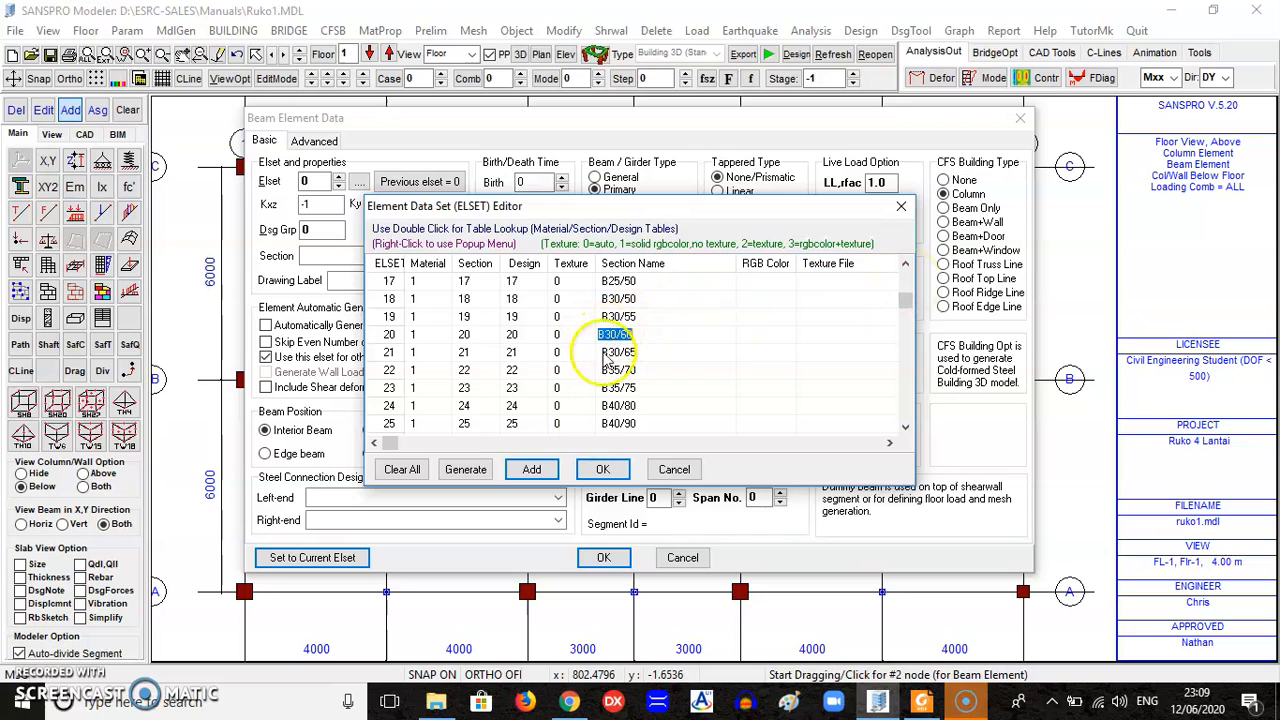
{"action": "left_click", "coordinate": [602, 472]}
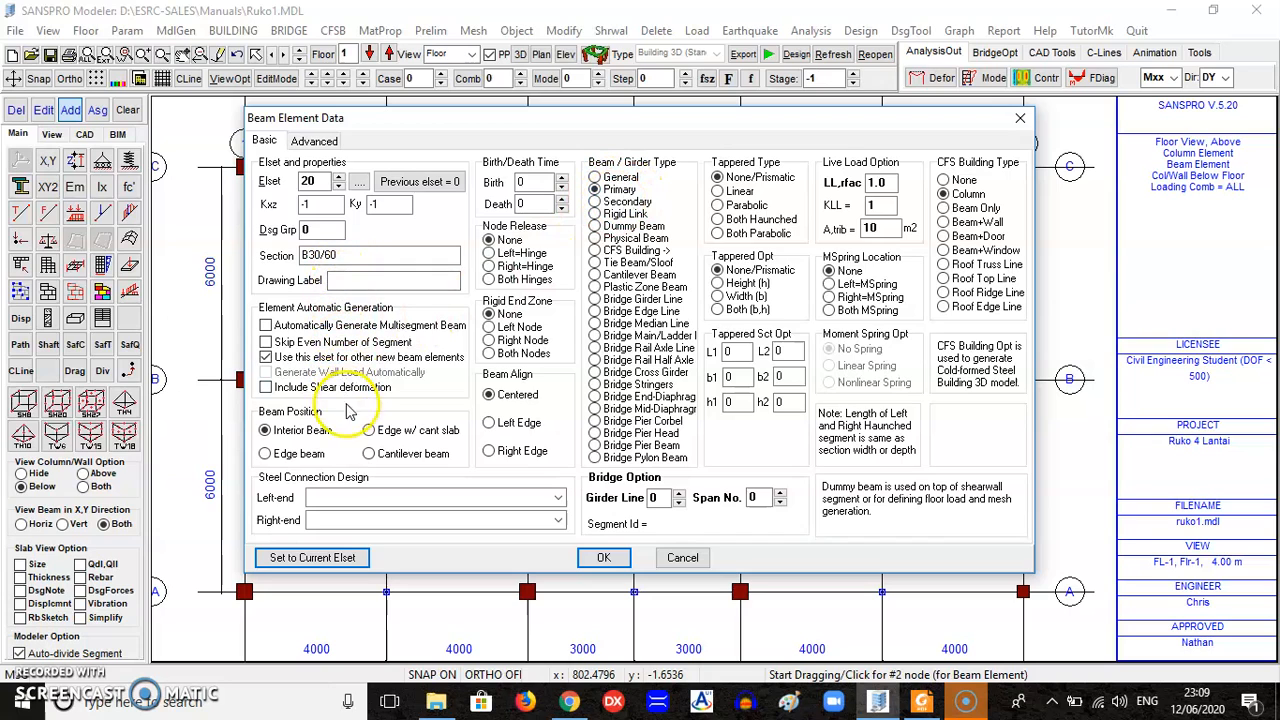
{"action": "left_click", "coordinate": [603, 559]}
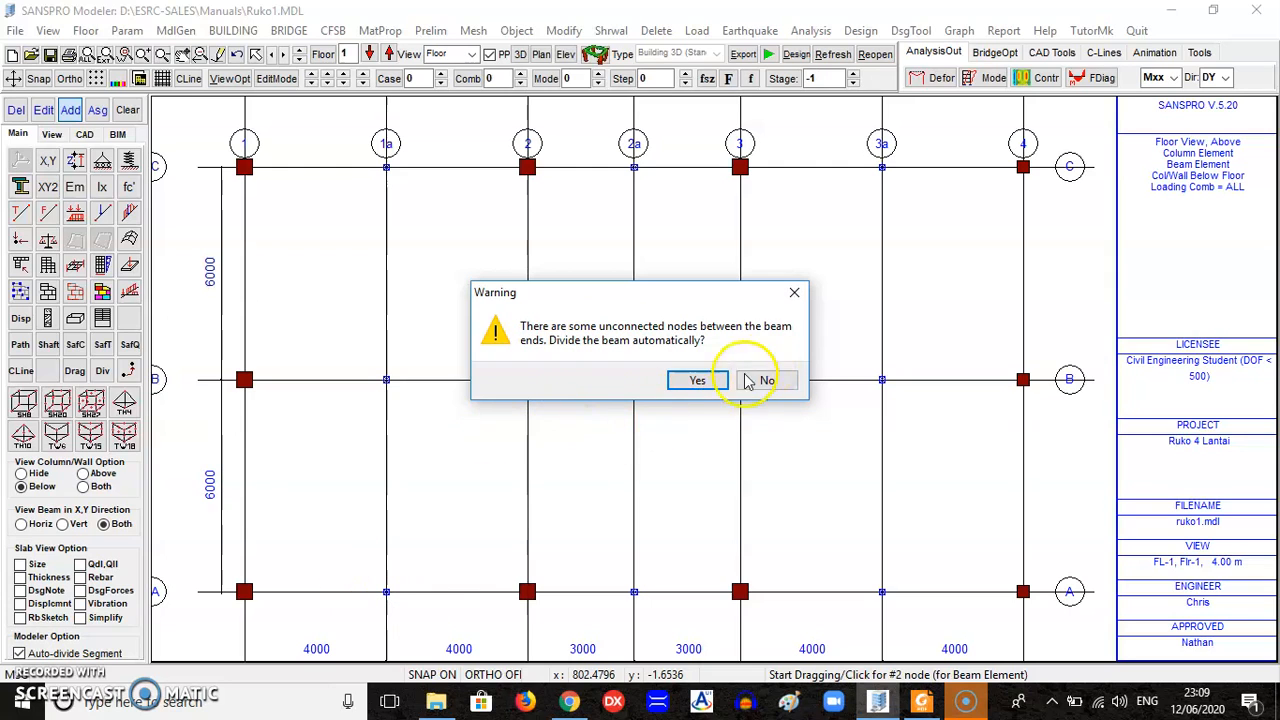
{"action": "left_click", "coordinate": [693, 382]}
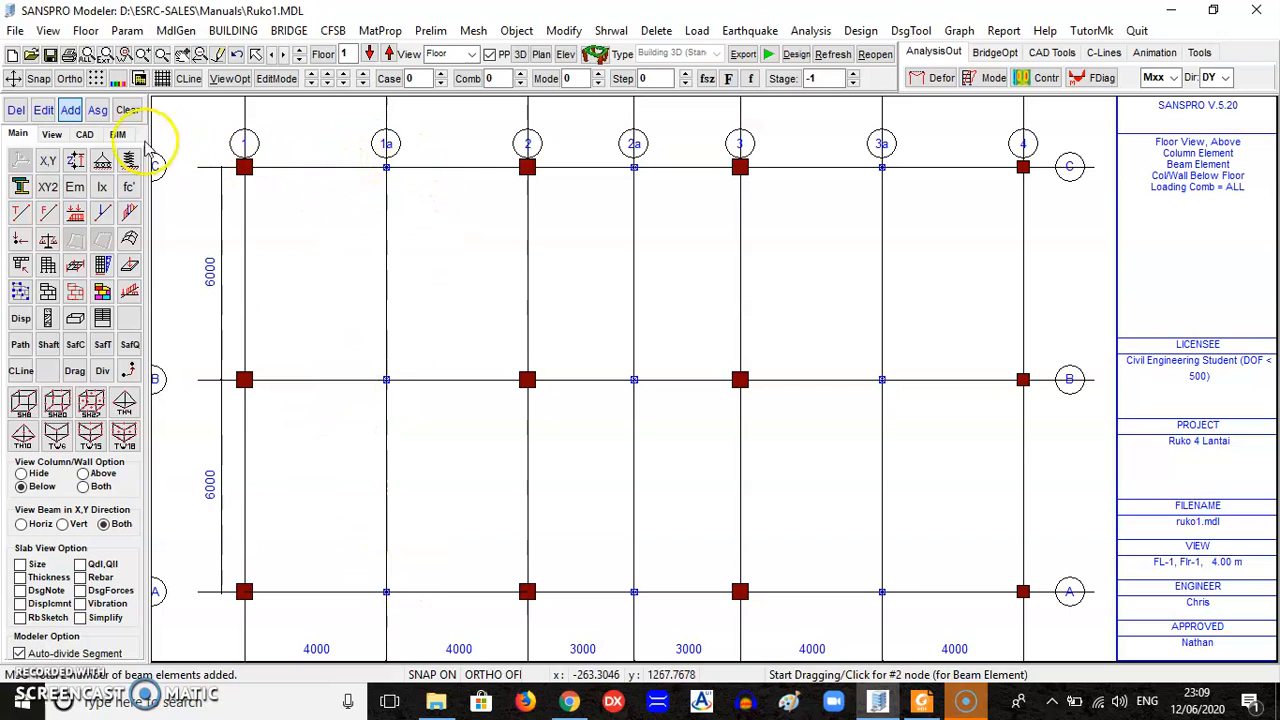
- Turn on the display of element widths in the floor view
{"action": "left_click", "coordinate": [51, 134]}
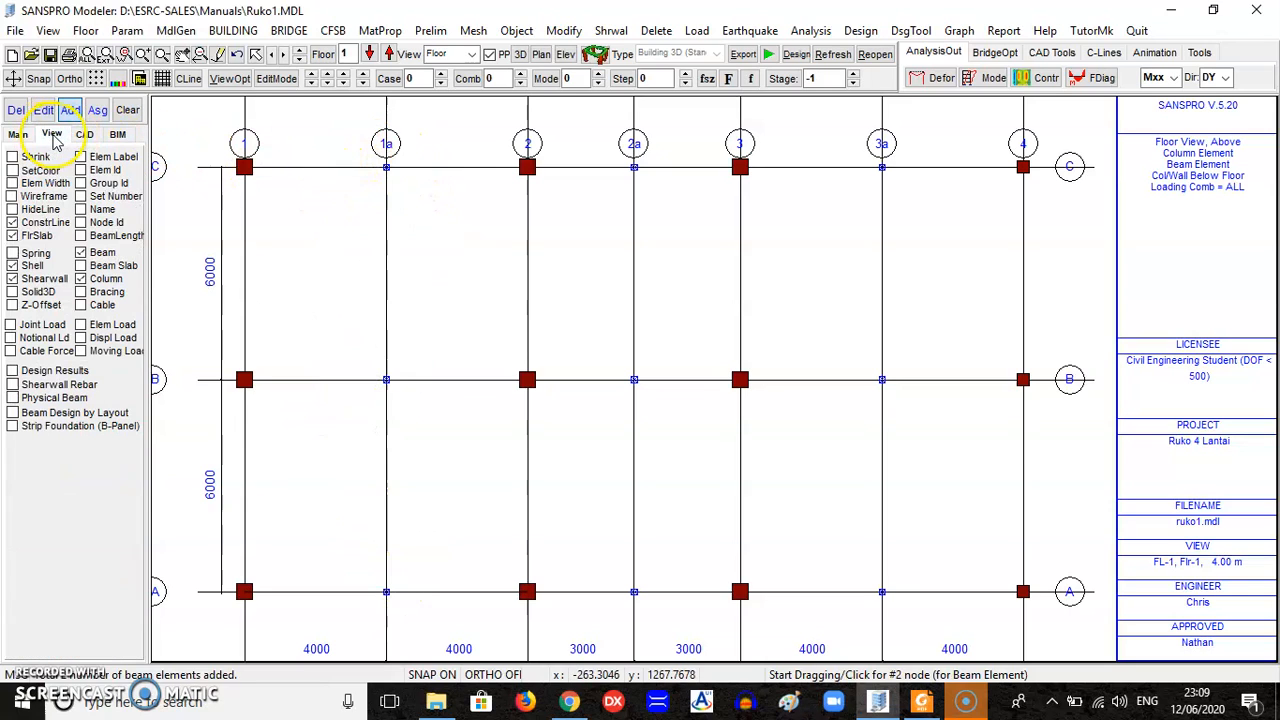
{"action": "left_click", "coordinate": [38, 184]}
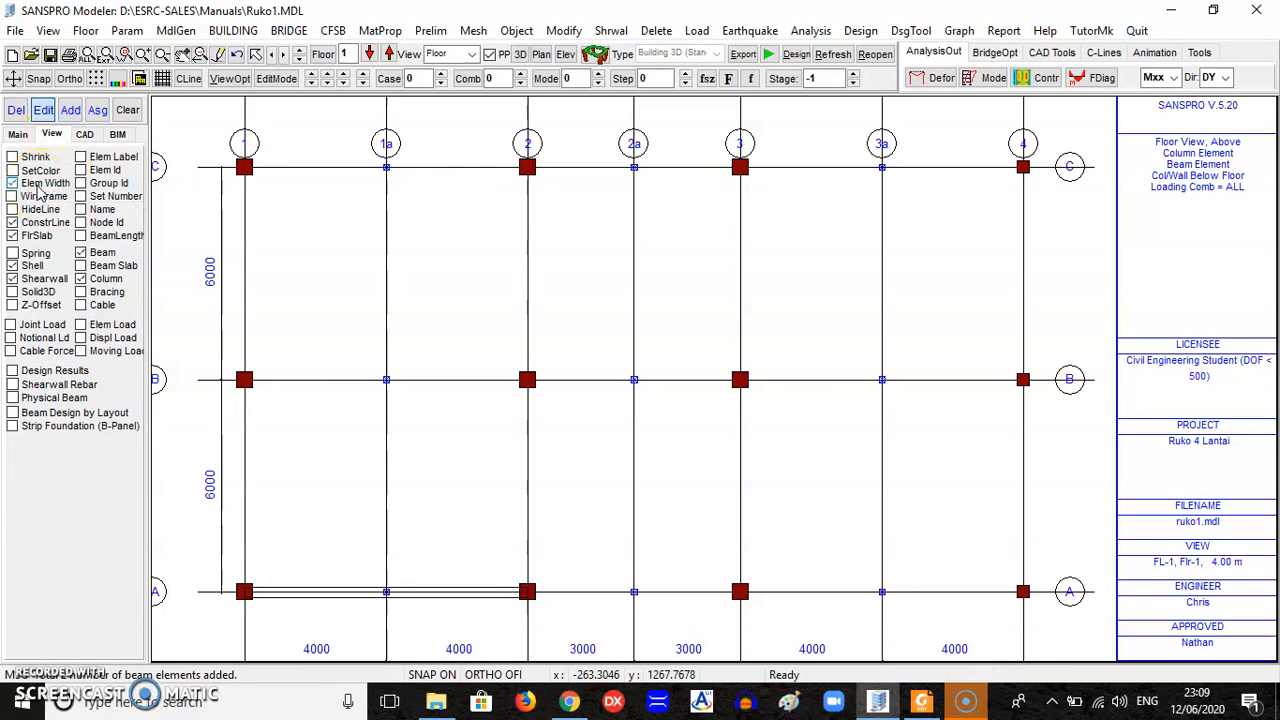
{"action": "left_click", "coordinate": [18, 134]}
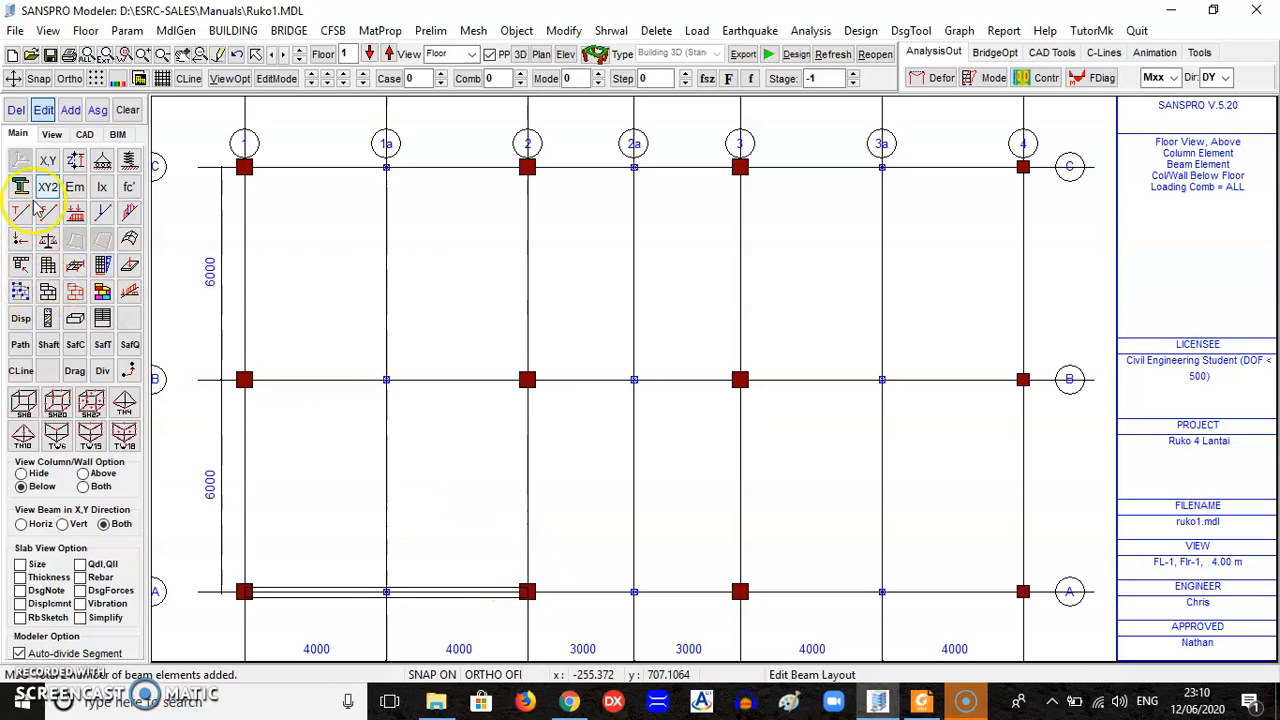
- Add an automatically divided B30/60 beam along axis A between the columns at grids 3 and 4
{"action": "left_click", "coordinate": [66, 120]}
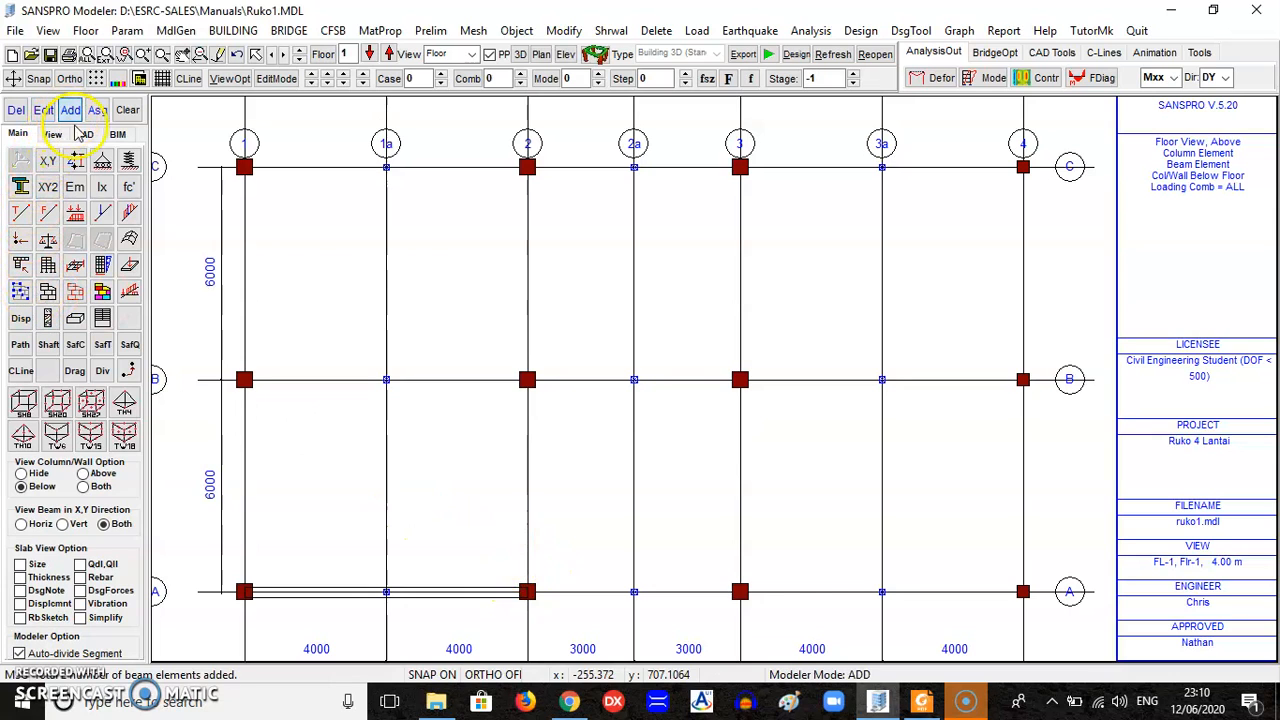
{"action": "left_click", "coordinate": [740, 591]}
{"action": "left_click", "coordinate": [1023, 591]}
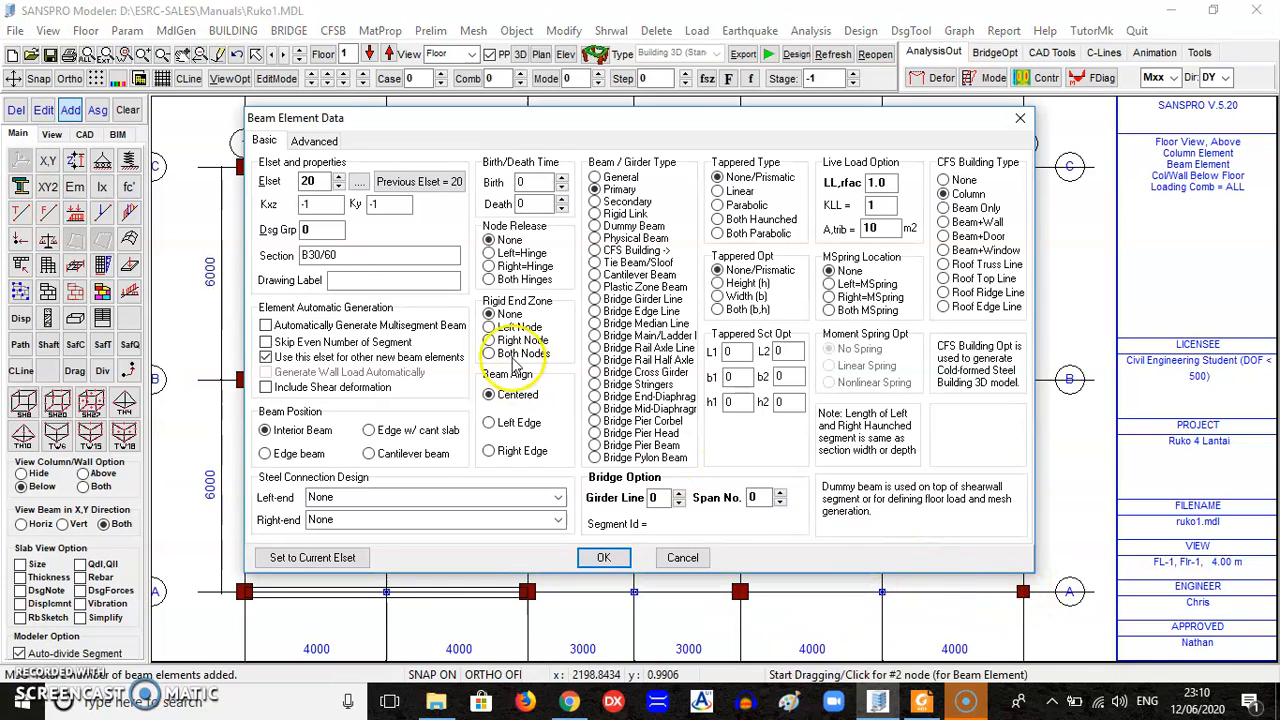
{"action": "left_click", "coordinate": [610, 560]}
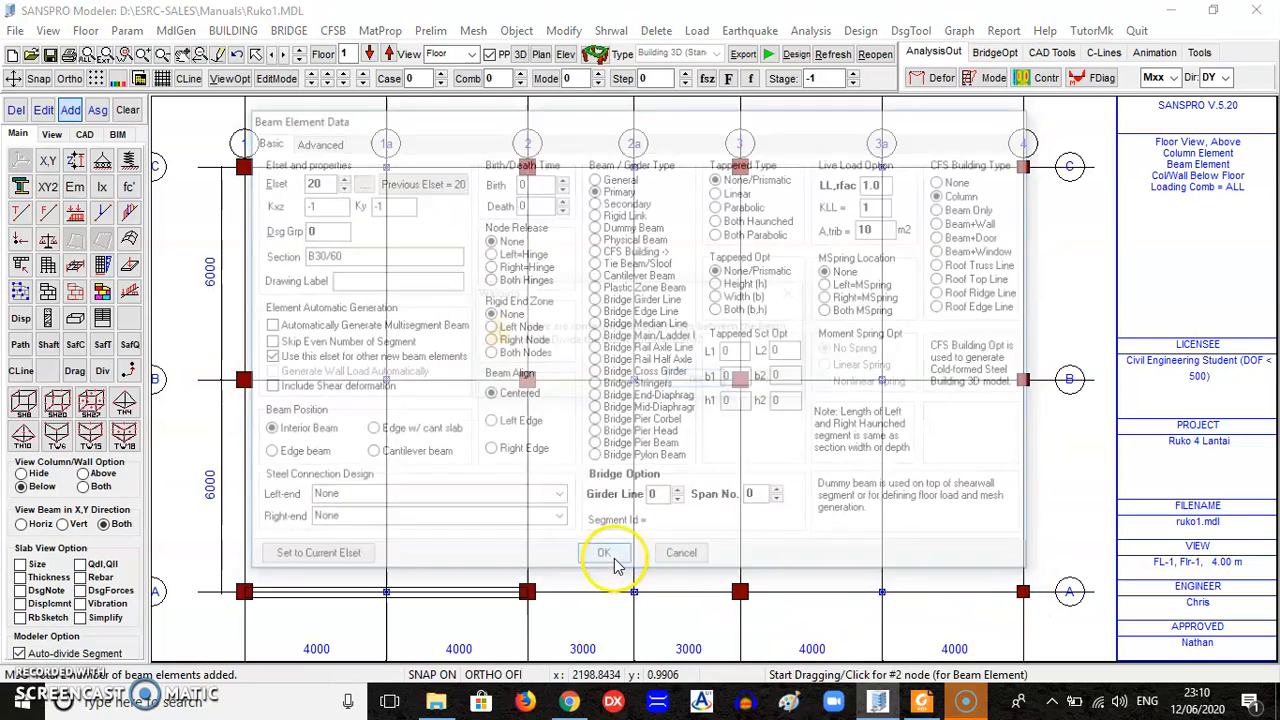
{"action": "left_click", "coordinate": [694, 384]}
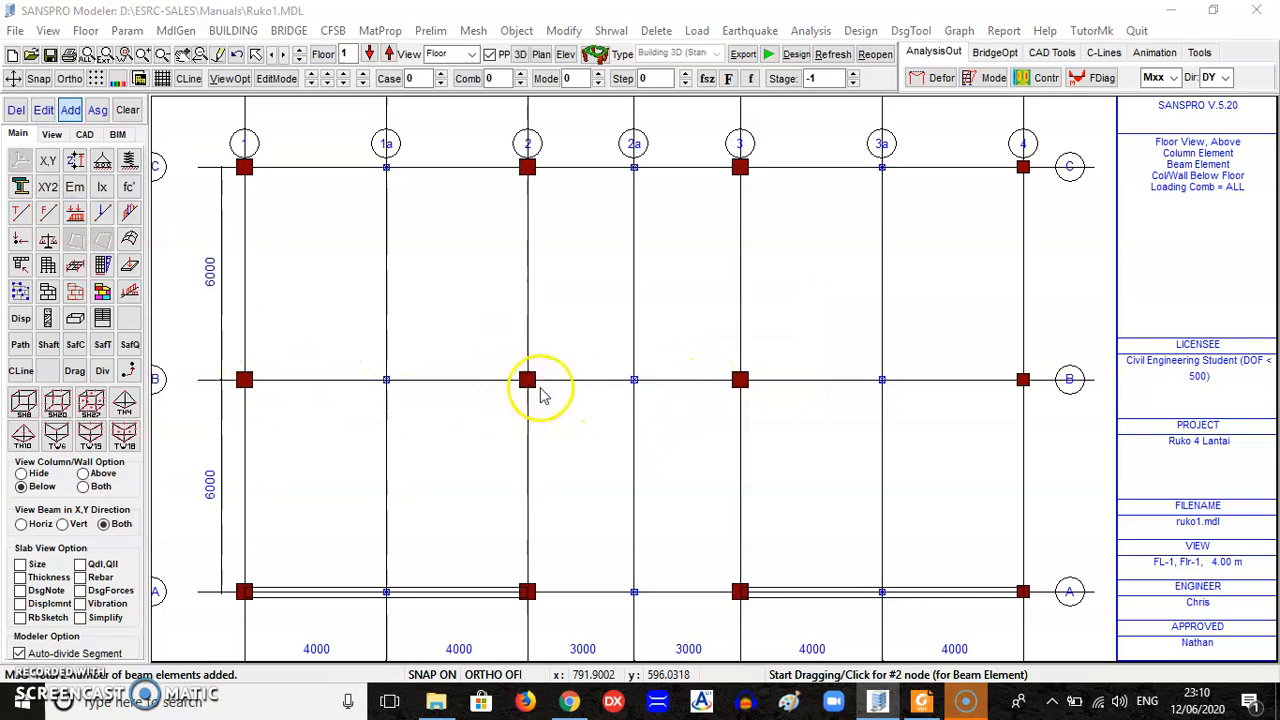
- Add automatically divided B30/60 beams along axis B, from grid 1 to 2 and from grid 3 to 4
{"action": "left_click", "coordinate": [530, 390]}
{"action": "left_click", "coordinate": [684, 381]}
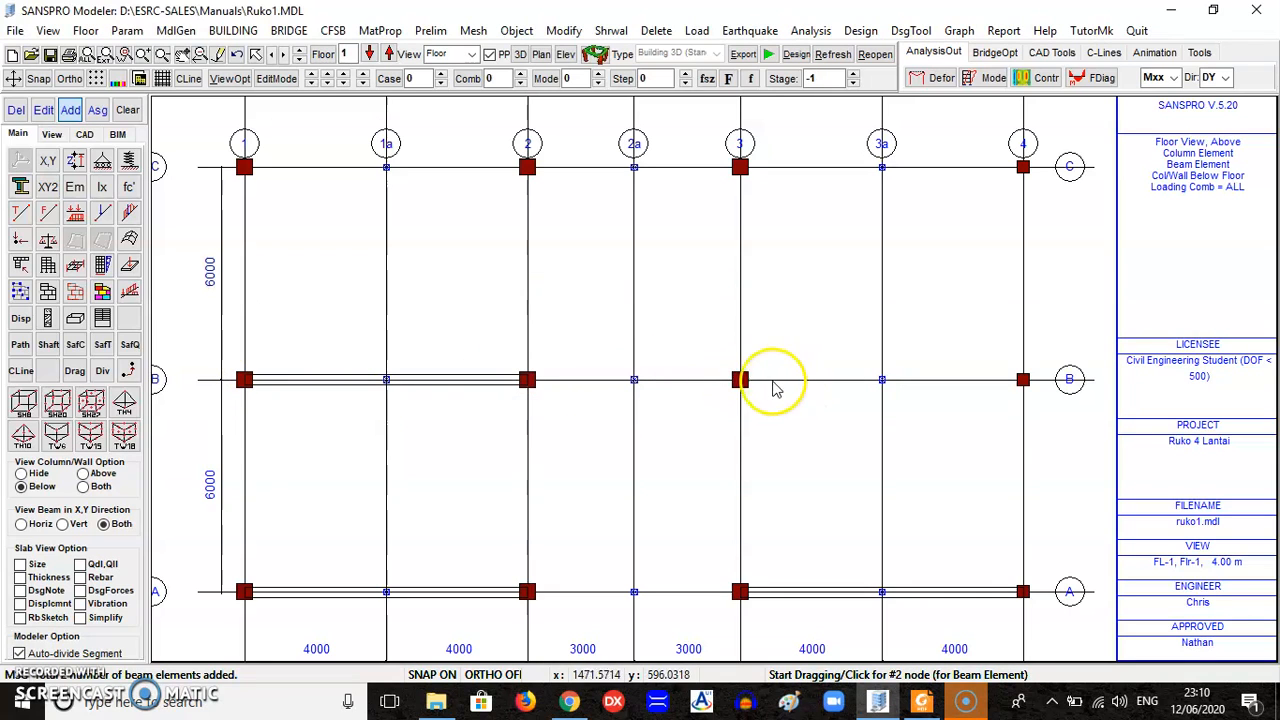
{"action": "left_click", "coordinate": [1022, 380]}
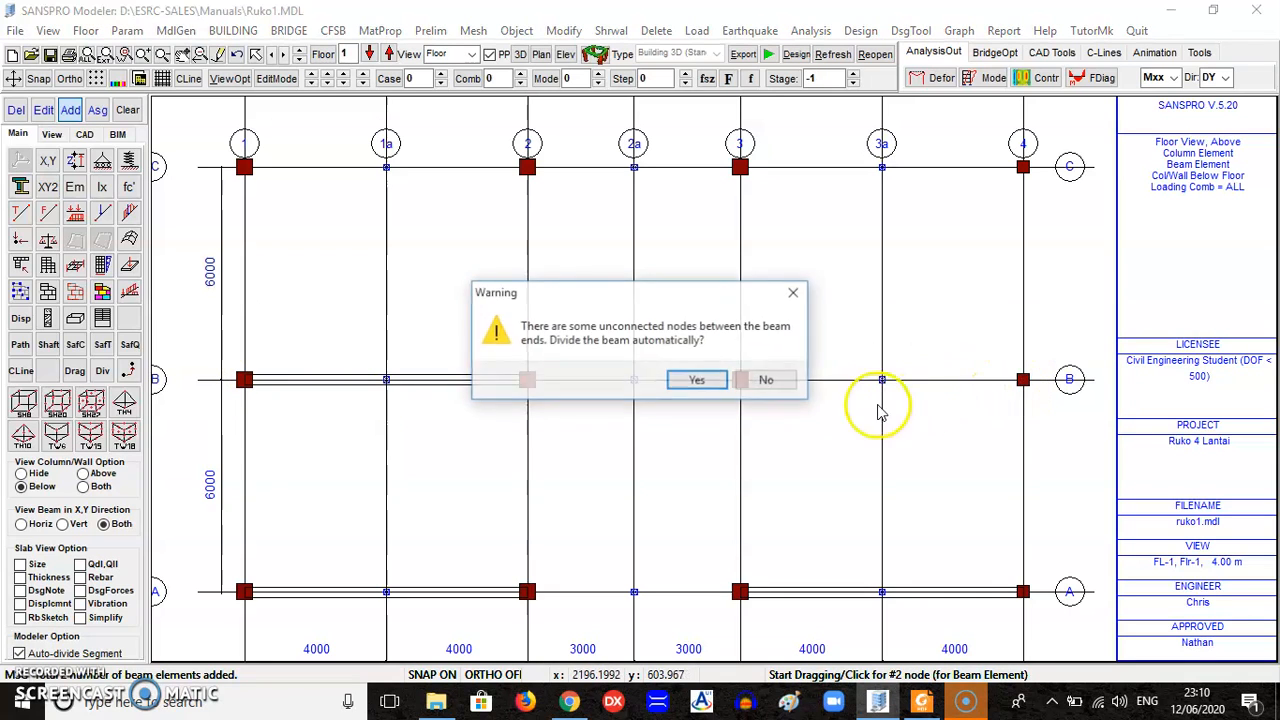
{"action": "left_click", "coordinate": [698, 380]}
- Add automatically divided B30/60 beams along axis C, from grid 1 to 2 and from grid 3 to 4
{"action": "left_click", "coordinate": [245, 166]}
{"action": "left_click", "coordinate": [527, 166]}
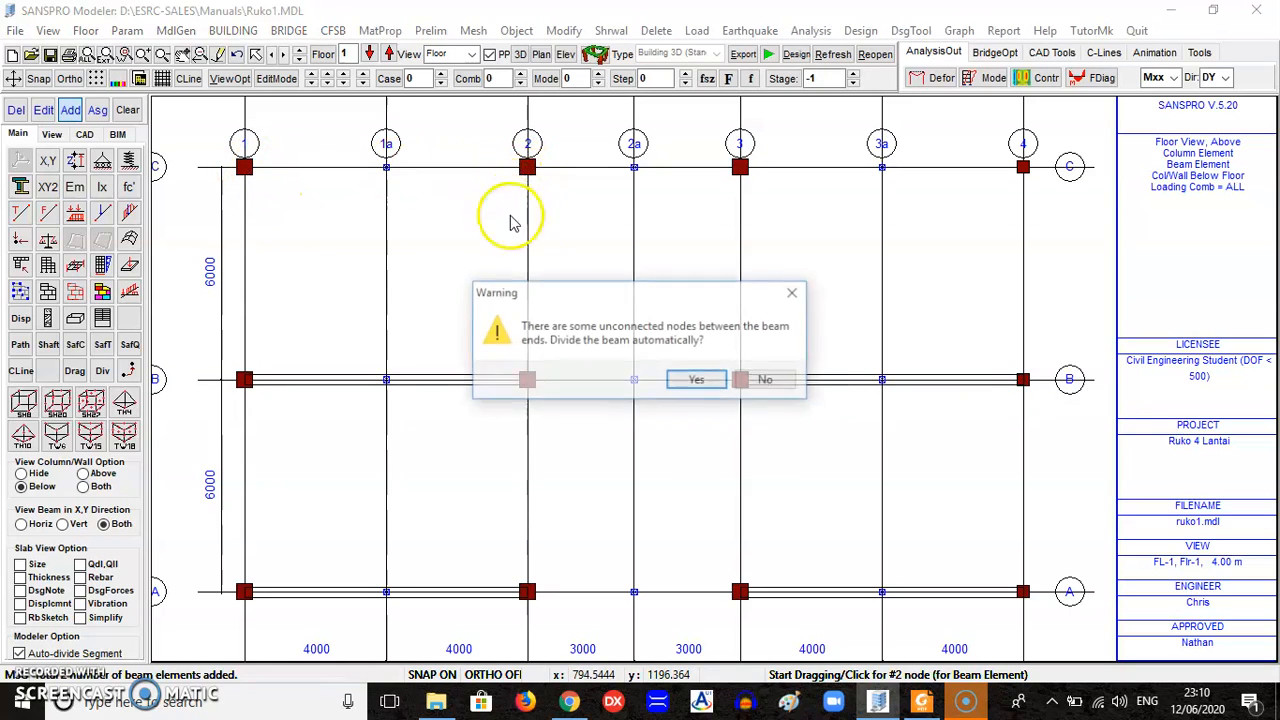
{"action": "left_click", "coordinate": [698, 380]}
{"action": "left_click", "coordinate": [748, 176]}
{"action": "left_click", "coordinate": [1022, 166]}
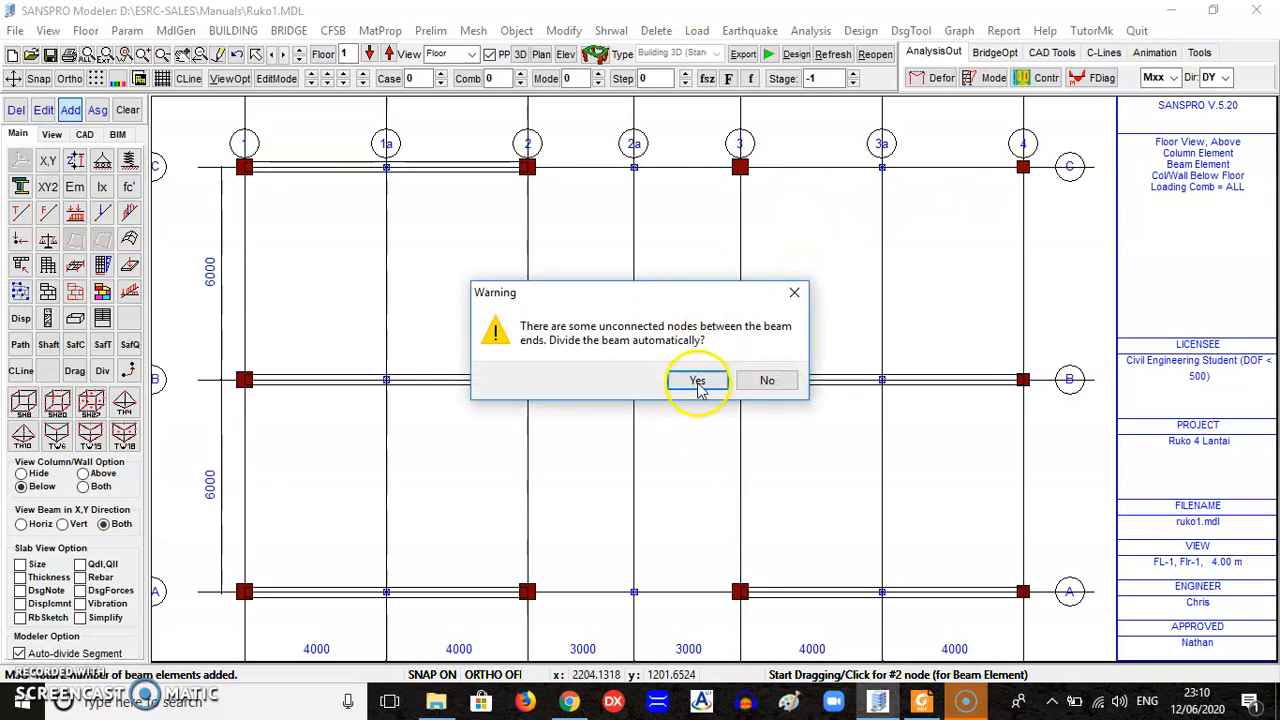
{"action": "left_click", "coordinate": [698, 384]}
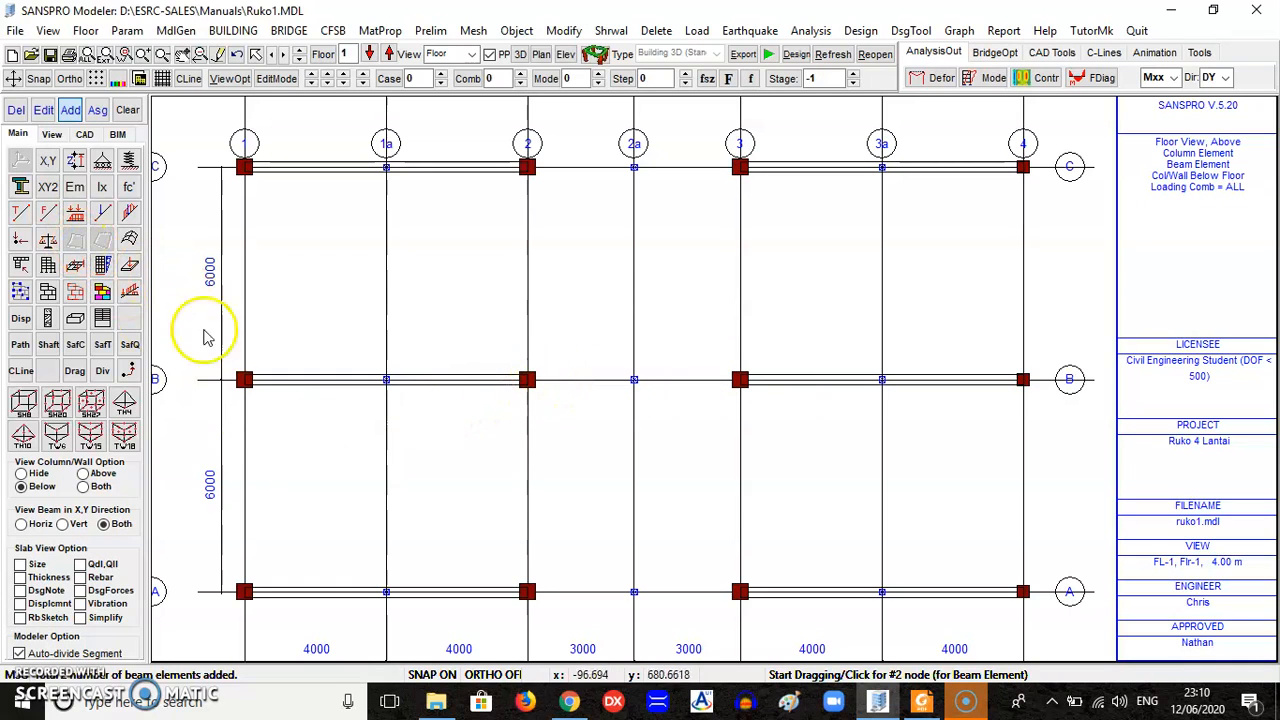
- Add a beam along grid 1 from axis A to axis C with element set 17, section B25/50, divided automatically at intermediate nodes
{"action": "left_click", "coordinate": [48, 292]}
{"action": "left_click", "coordinate": [71, 111]}
{"action": "left_click", "coordinate": [245, 591]}
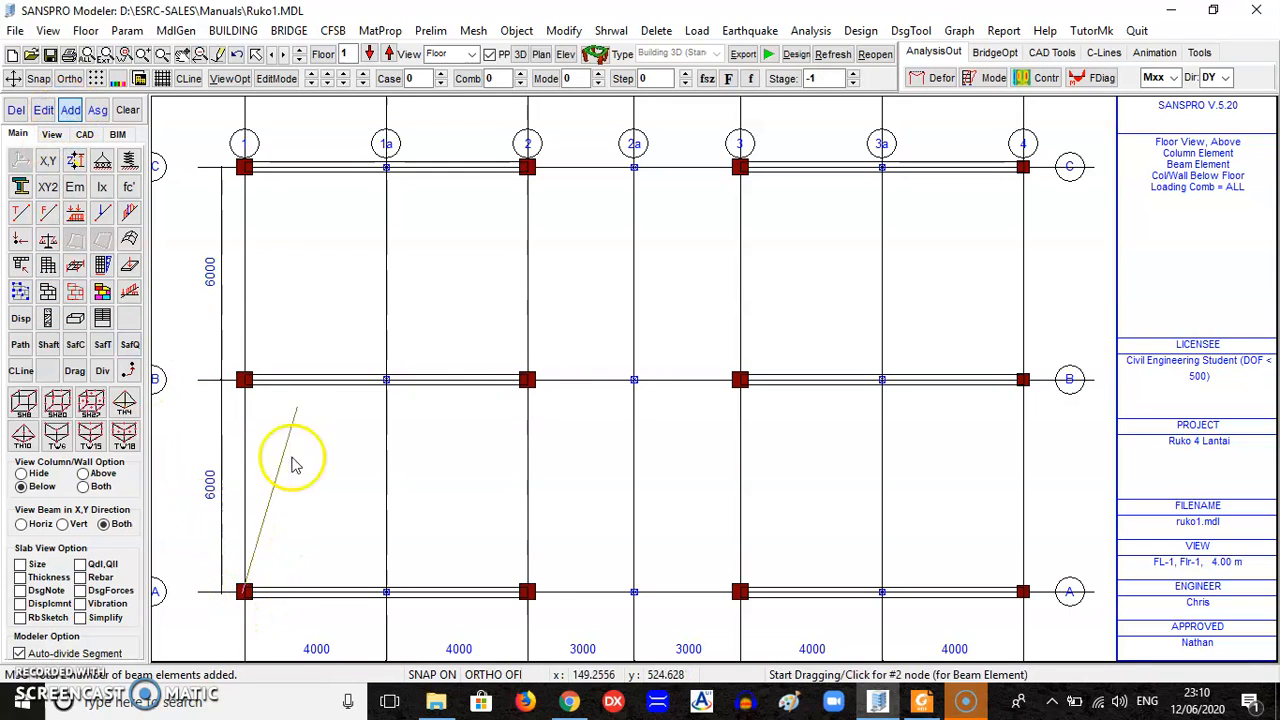
{"action": "left_click", "coordinate": [245, 166]}
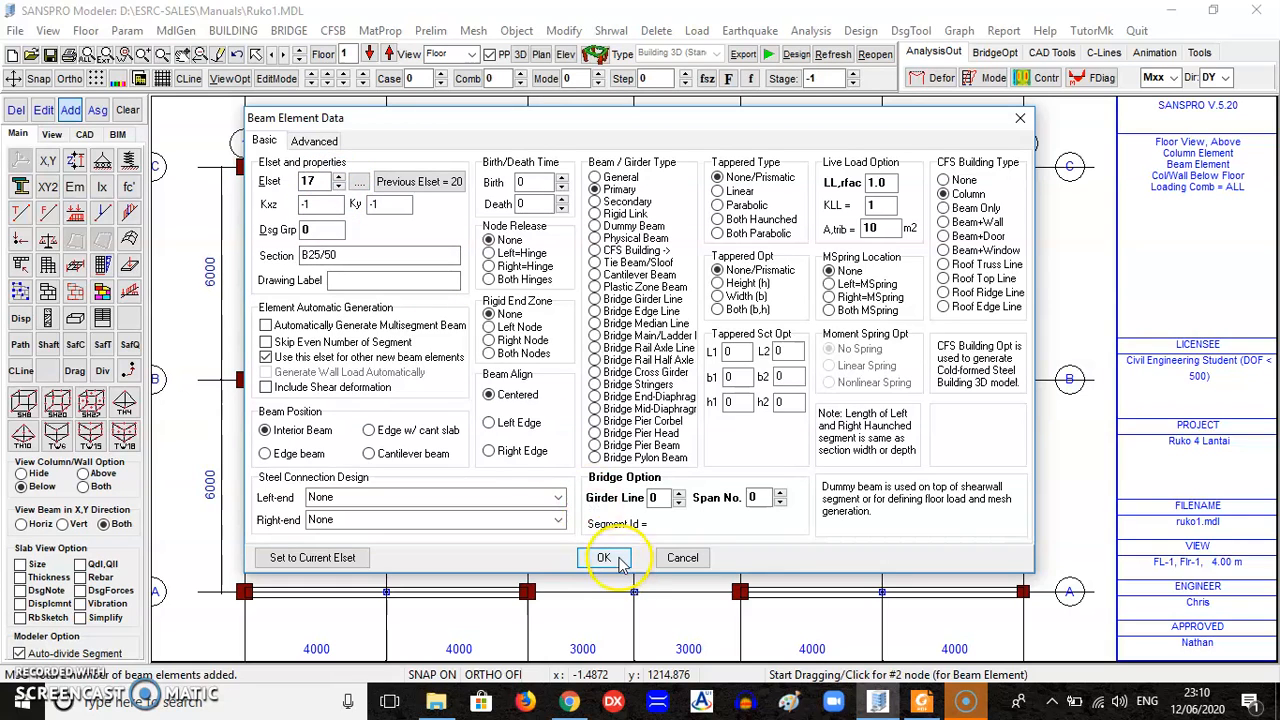
{"action": "left_click", "coordinate": [358, 181]}
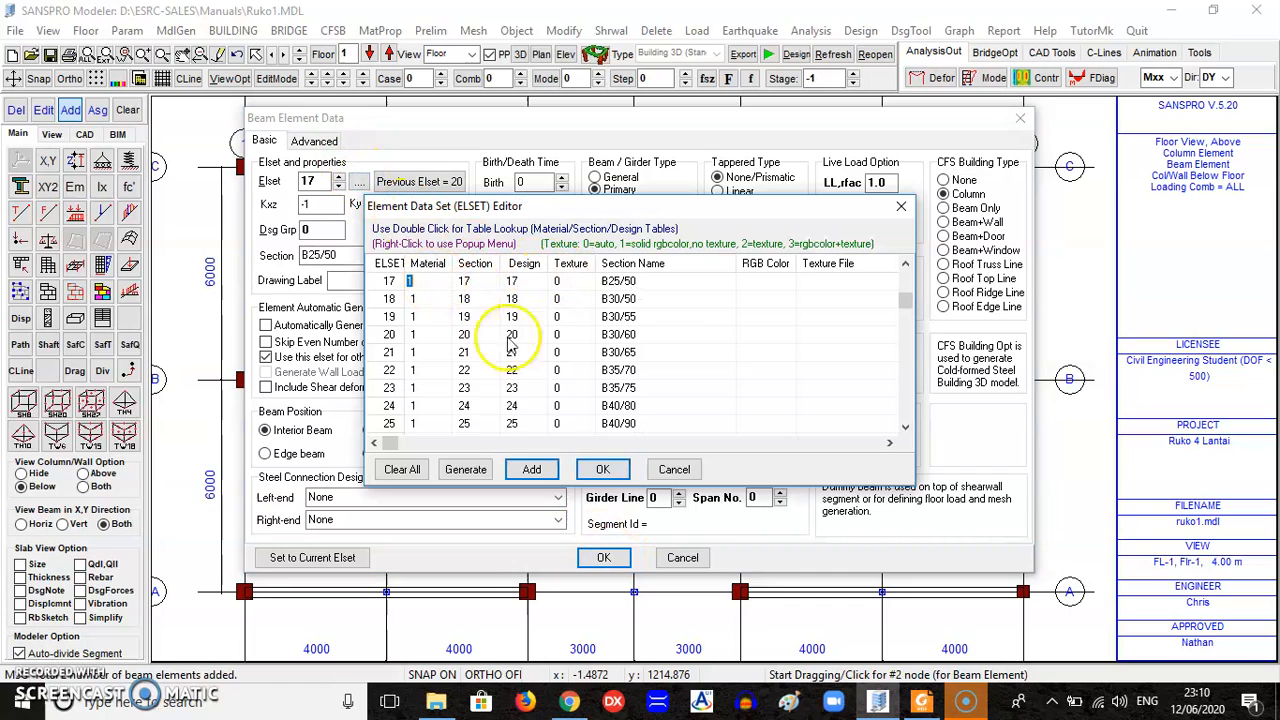
{"action": "left_click", "coordinate": [603, 471]}
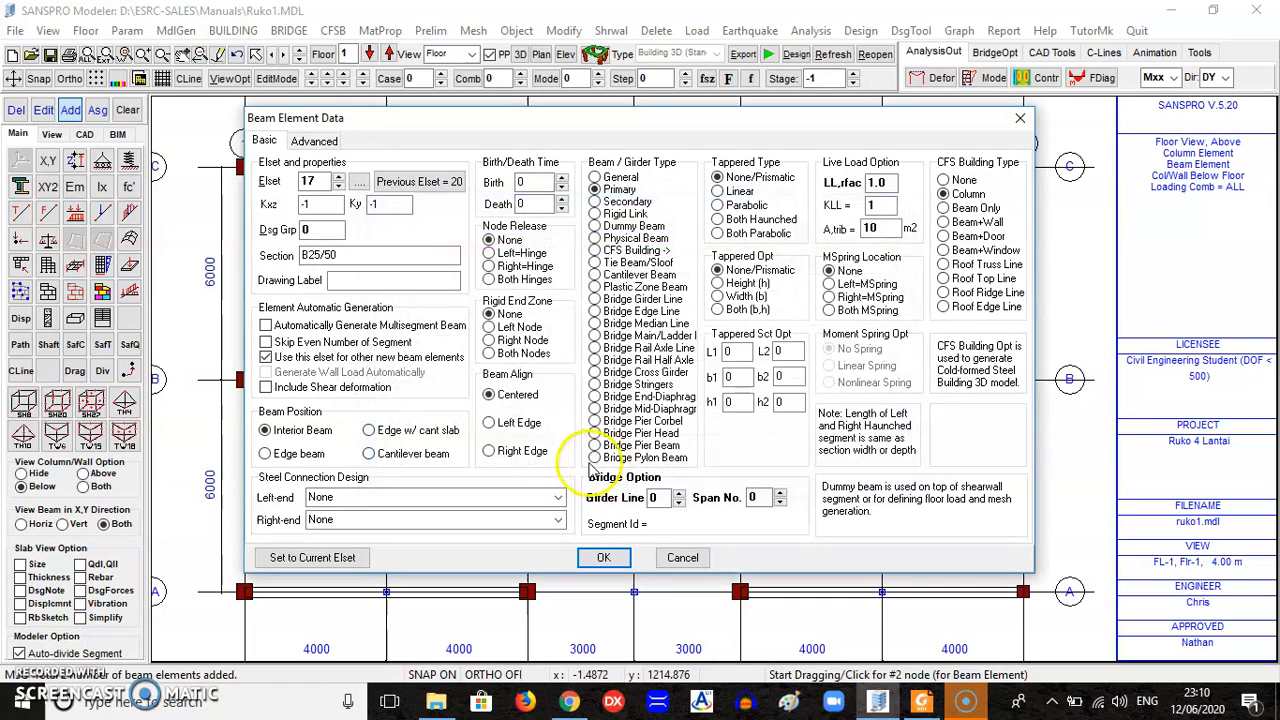
{"action": "left_click", "coordinate": [604, 560]}
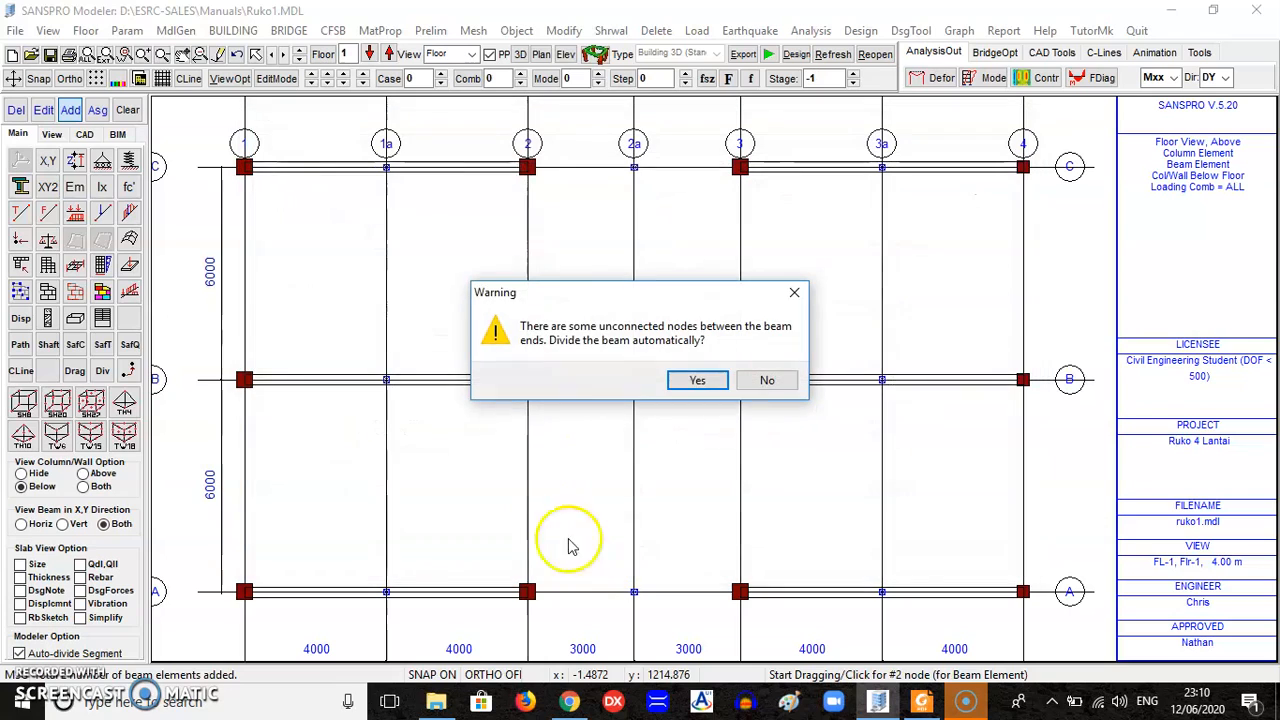
{"action": "left_click", "coordinate": [697, 384]}
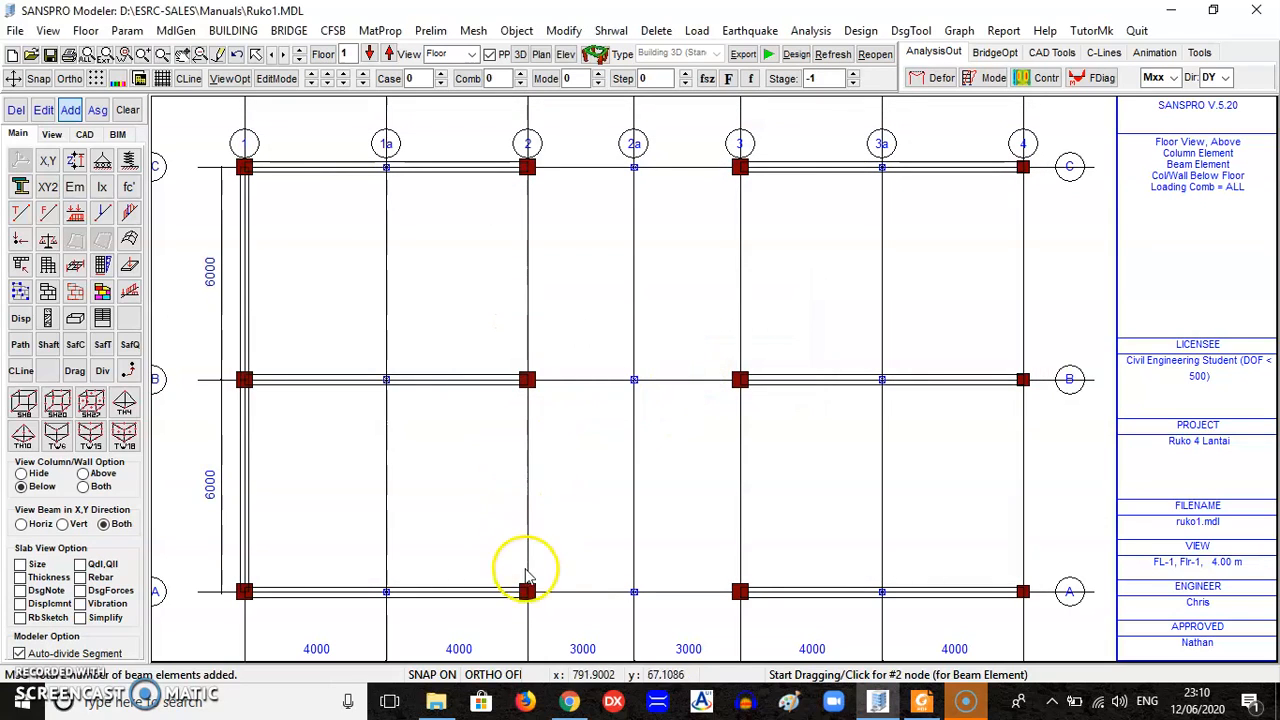
- Add automatically divided B25/50 beams along grids 2 and 3, each running from axis A to axis C
{"action": "left_click", "coordinate": [528, 592]}
{"action": "left_click", "coordinate": [527, 166]}
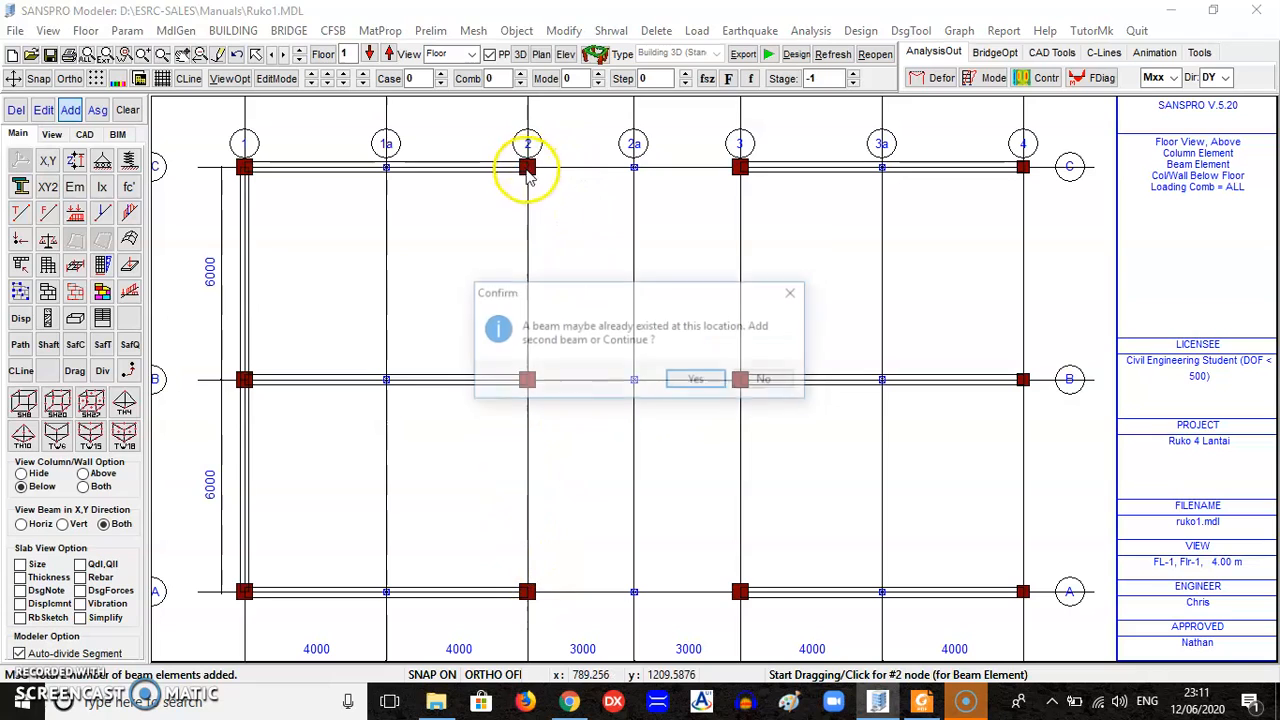
{"action": "left_click", "coordinate": [695, 381]}
{"action": "left_click", "coordinate": [695, 382]}
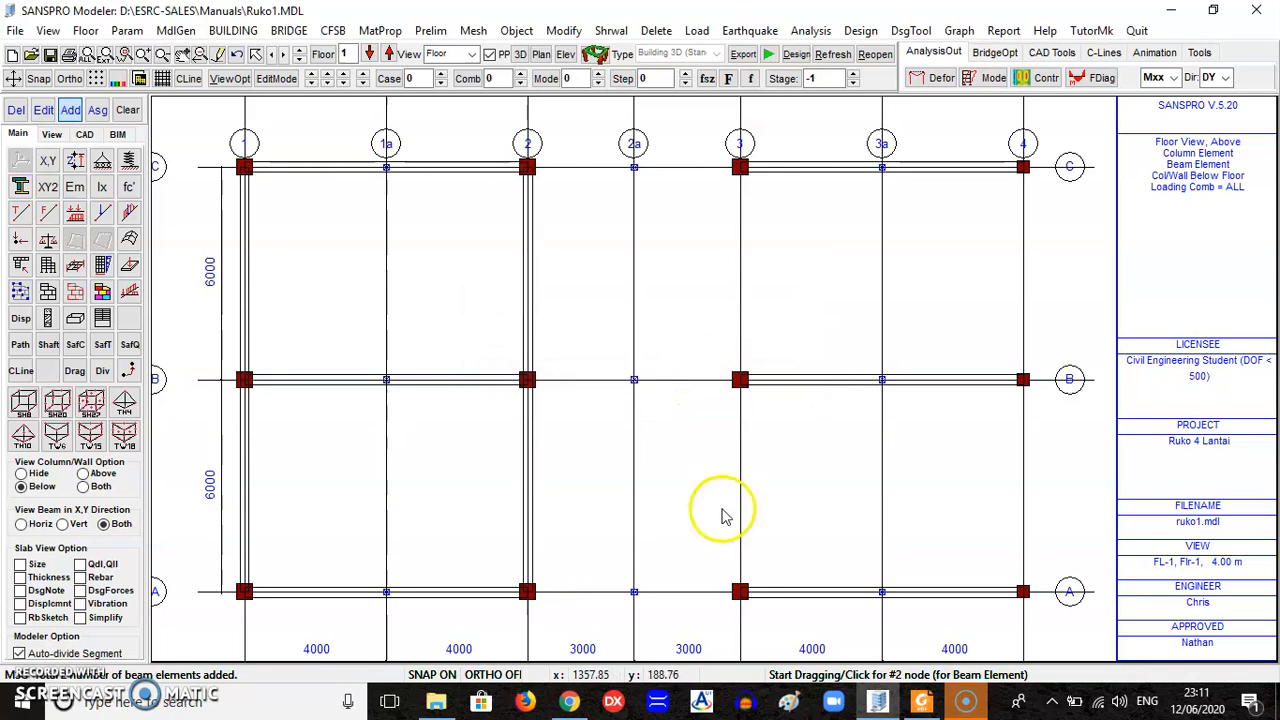
{"action": "left_click", "coordinate": [740, 592]}
{"action": "left_click", "coordinate": [740, 166]}
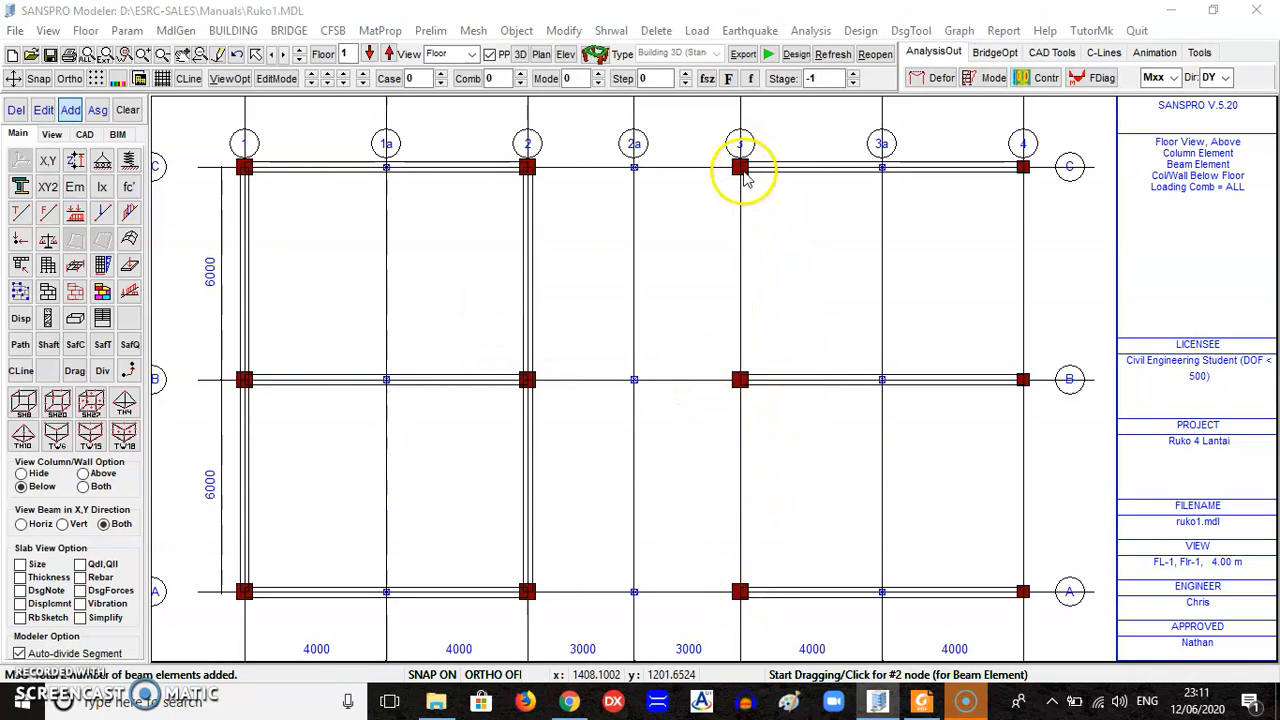
{"action": "left_click", "coordinate": [705, 379]}
{"action": "left_click", "coordinate": [707, 380]}
- Add an automatically divided B25/50 beam along grid 4 from axis A to axis C
{"action": "left_click", "coordinate": [1023, 592]}
{"action": "left_click", "coordinate": [1023, 166]}
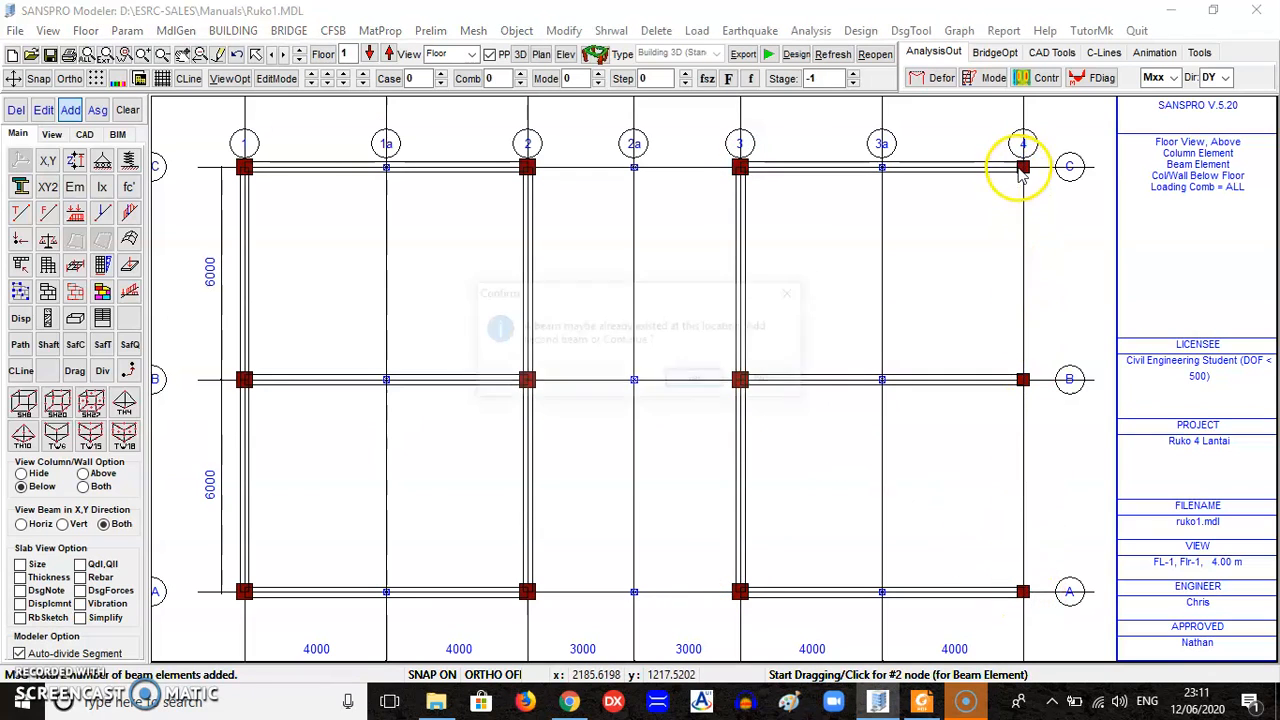
{"action": "left_click", "coordinate": [708, 378]}
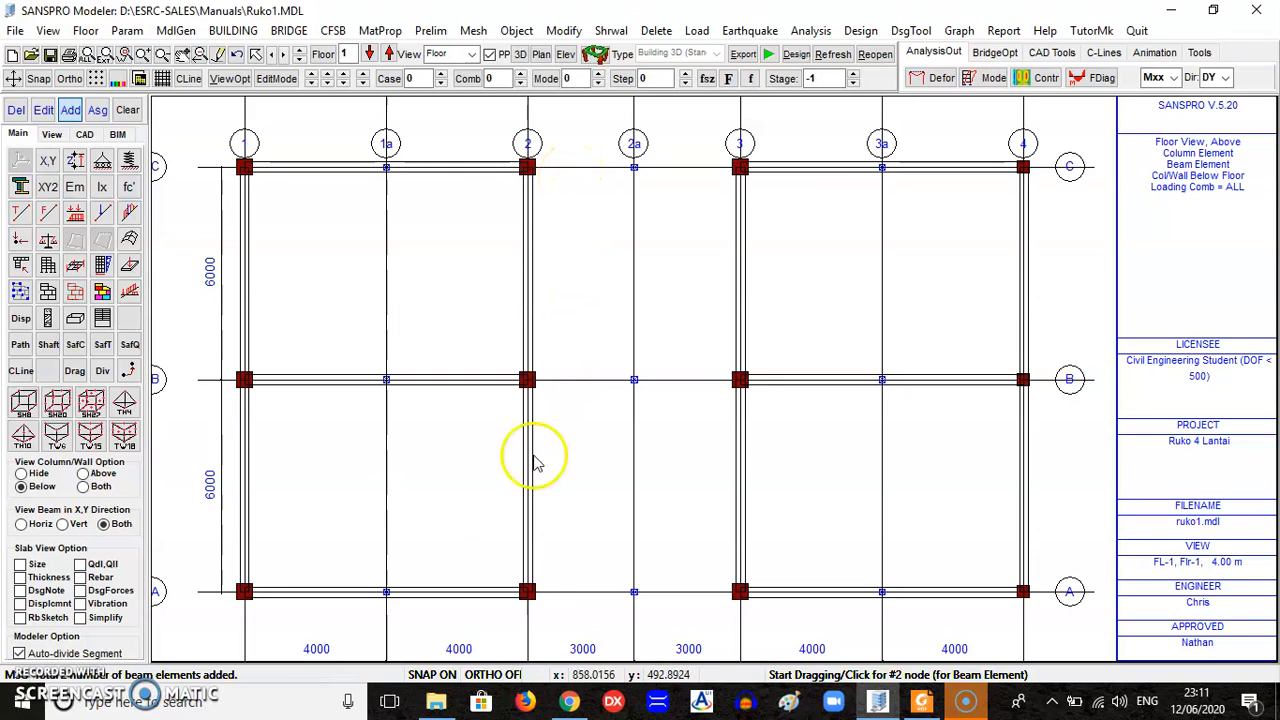
- Add automatically divided B25/50 beams between grids 2 and 3 along axes A, B and C
{"action": "left_click", "coordinate": [737, 596]}
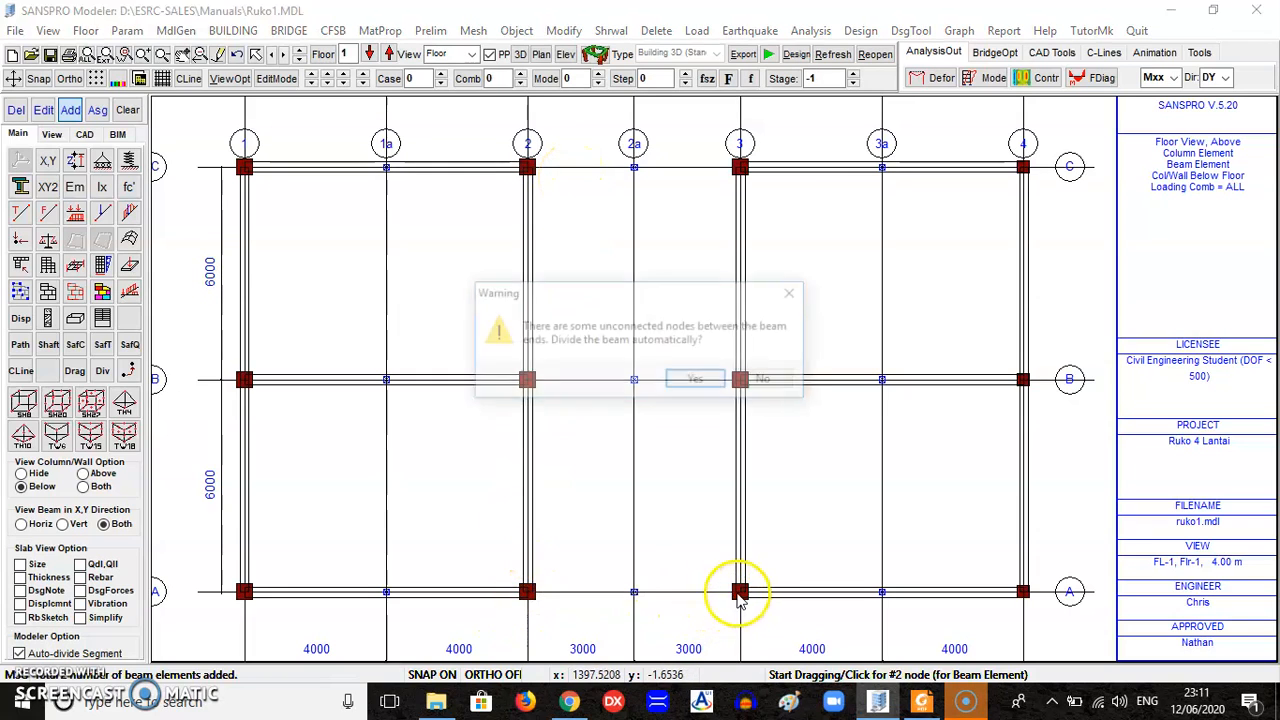
{"action": "left_click", "coordinate": [697, 381]}
{"action": "left_click", "coordinate": [527, 379]}
{"action": "left_click", "coordinate": [740, 381]}
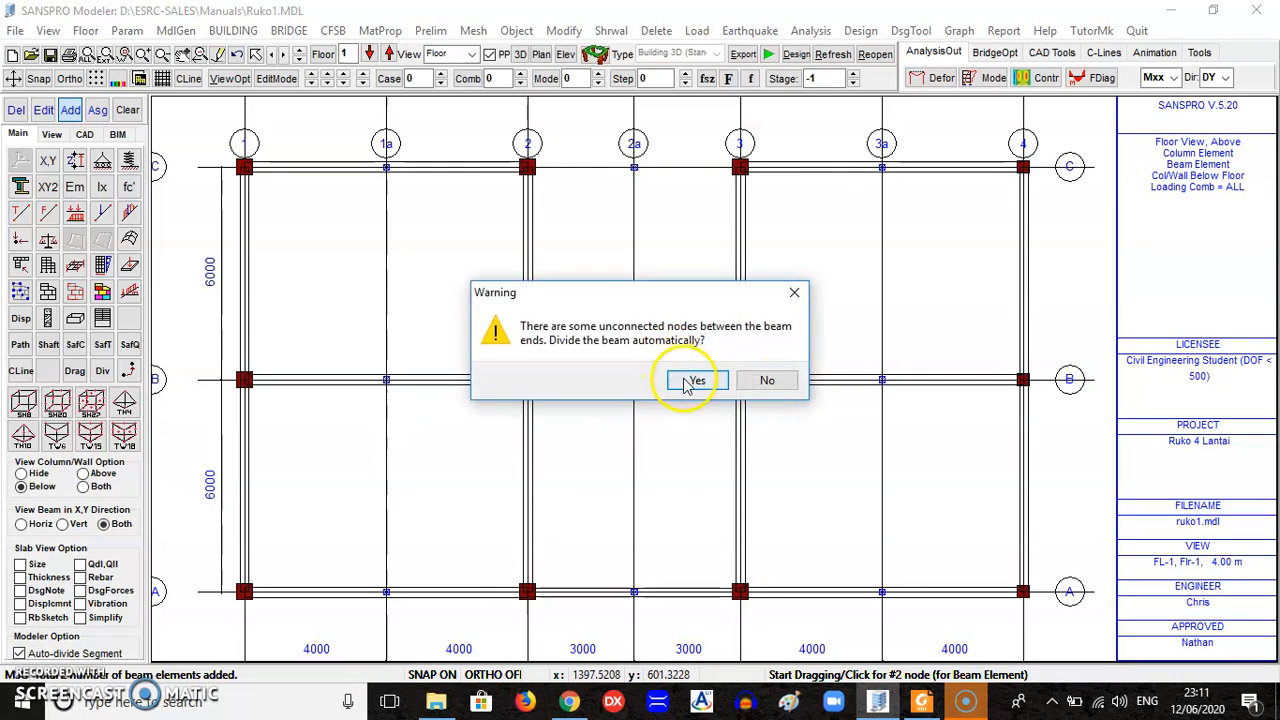
{"action": "left_click", "coordinate": [697, 381]}
{"action": "left_click", "coordinate": [530, 166]}
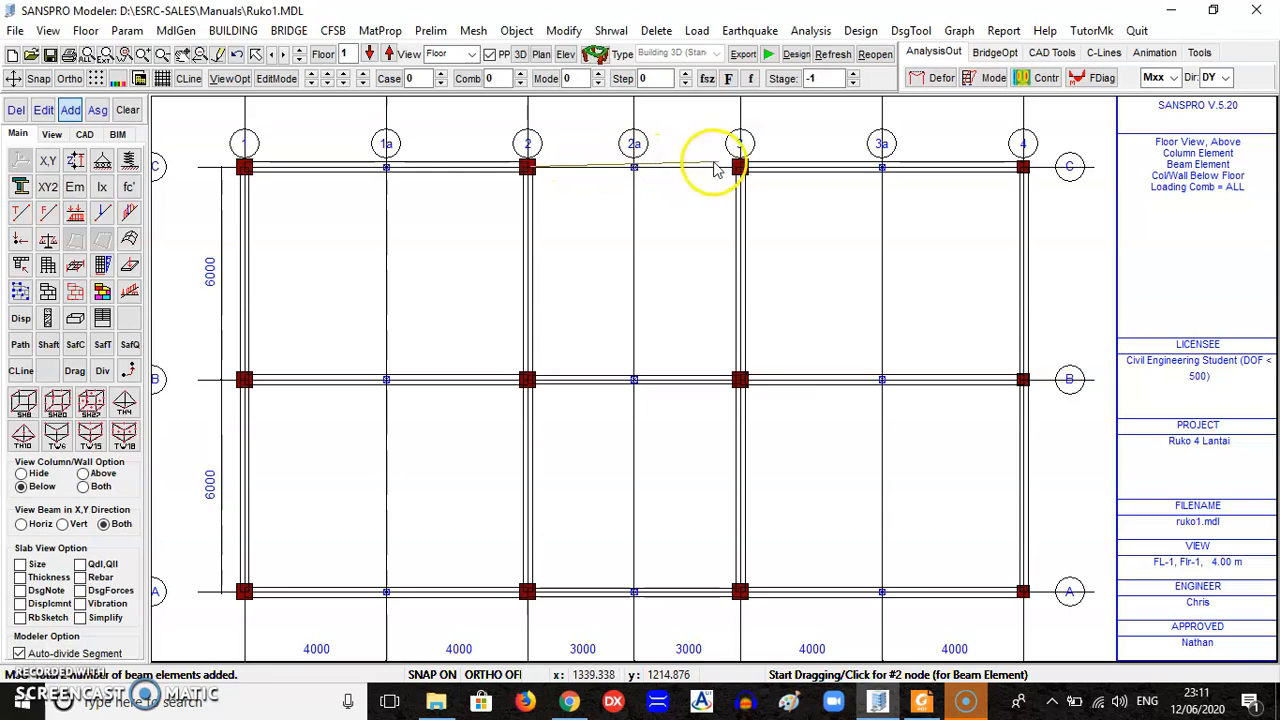
{"action": "left_click", "coordinate": [739, 166]}
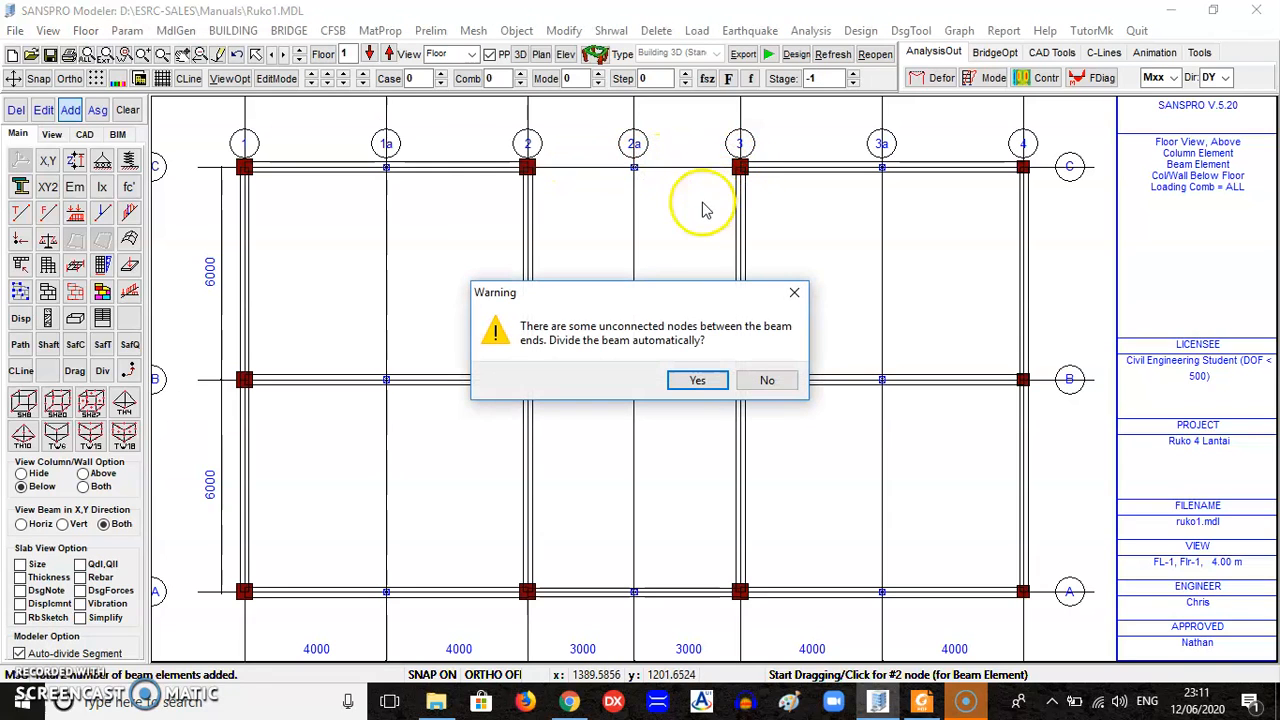
{"action": "left_click", "coordinate": [688, 386]}
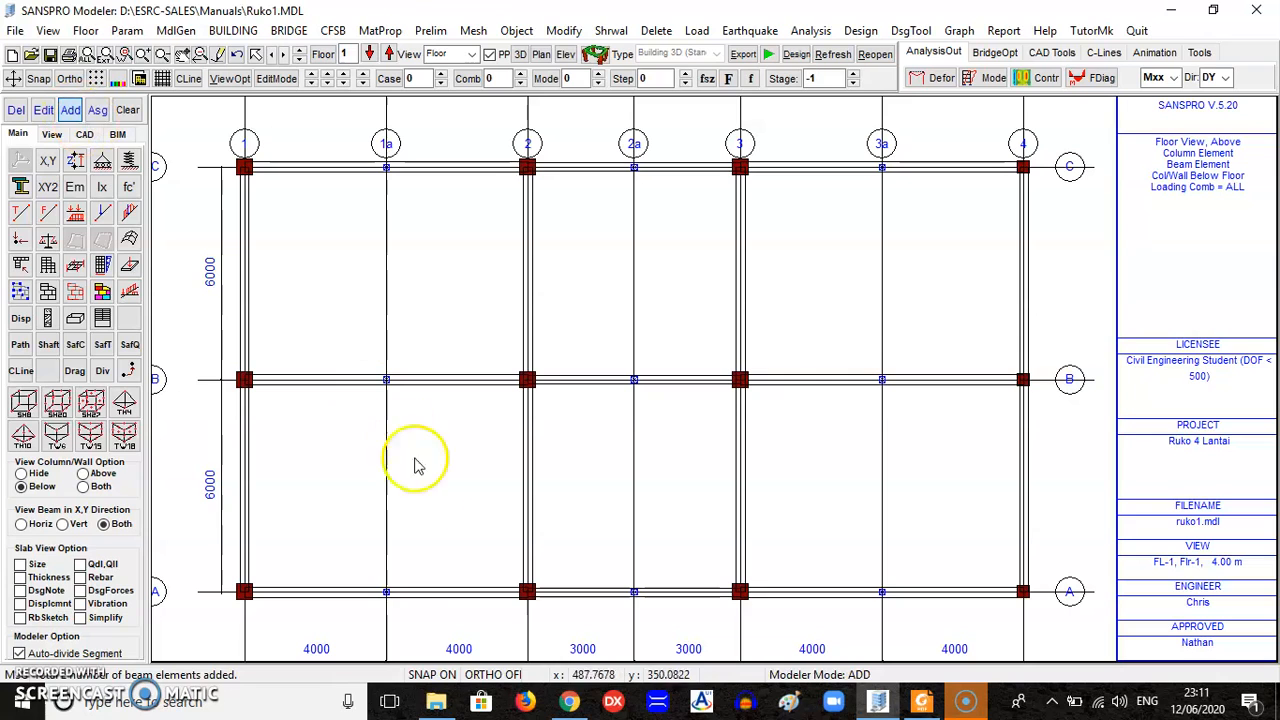
- Start a beam along grid 1a from axis A to axis C and pick element set 15, section B25/40, for it
{"action": "left_click", "coordinate": [387, 591]}
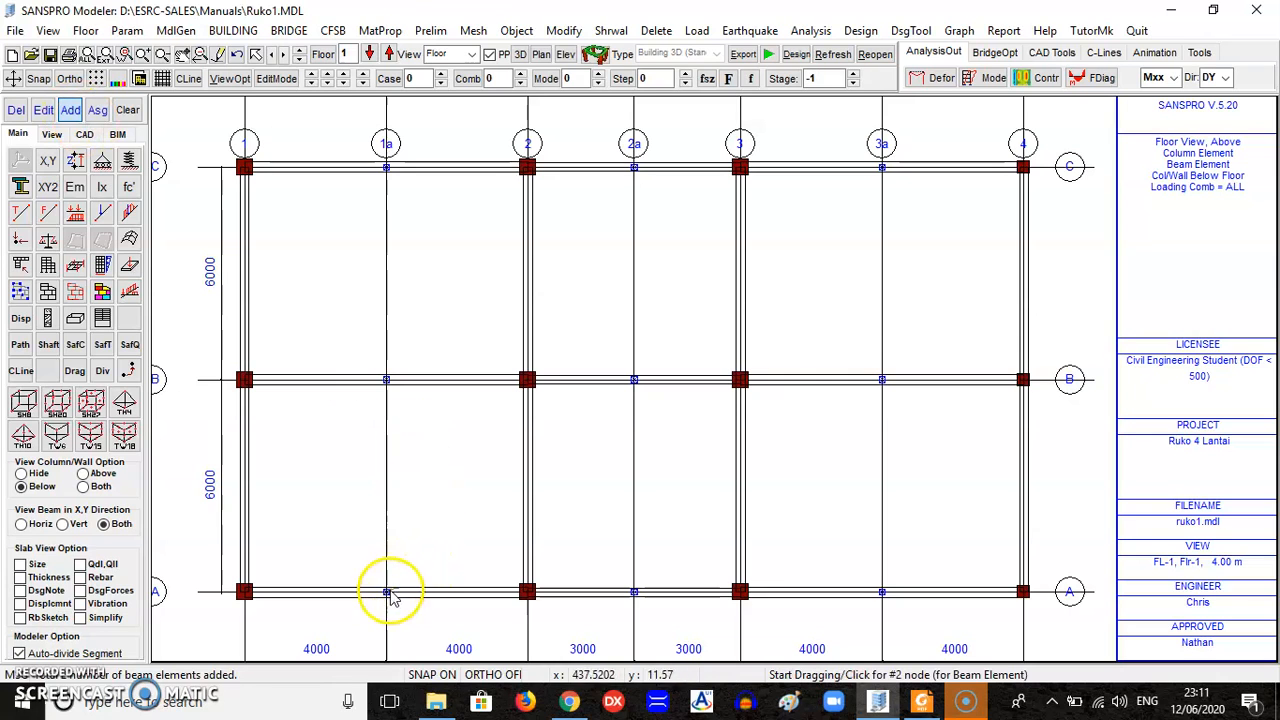
{"action": "left_click", "coordinate": [383, 168]}
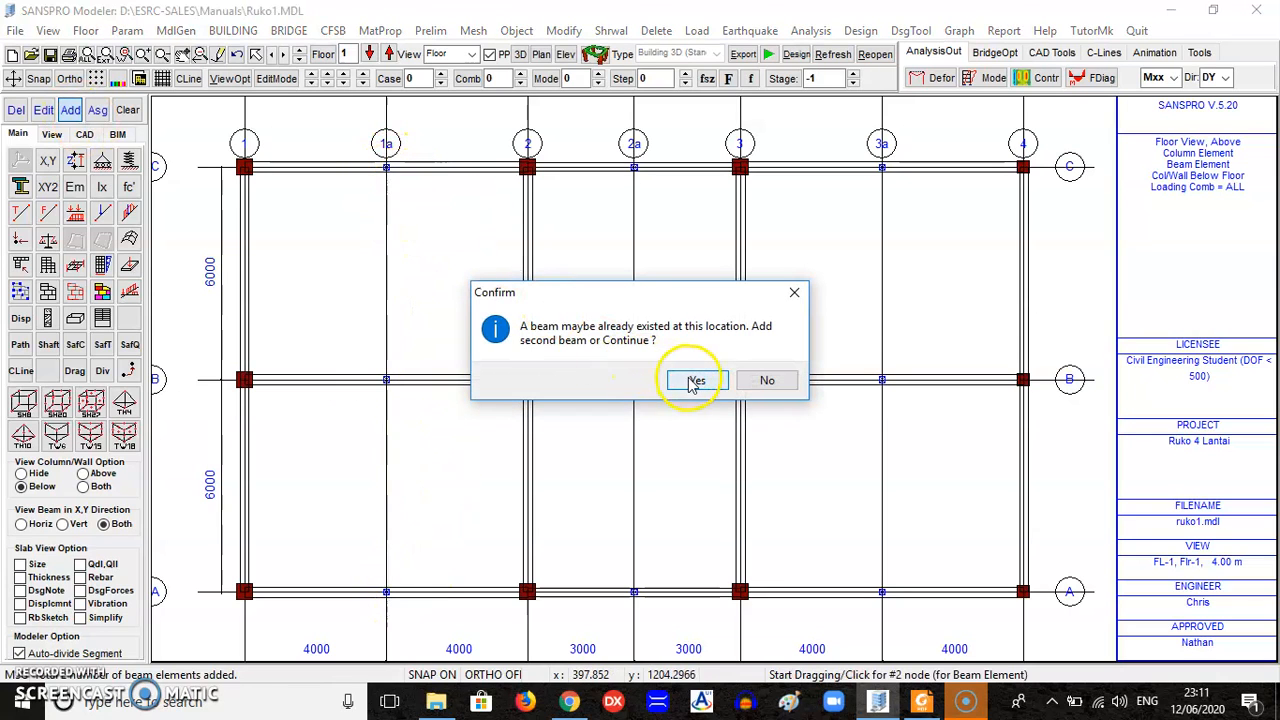
{"action": "left_click", "coordinate": [695, 381]}
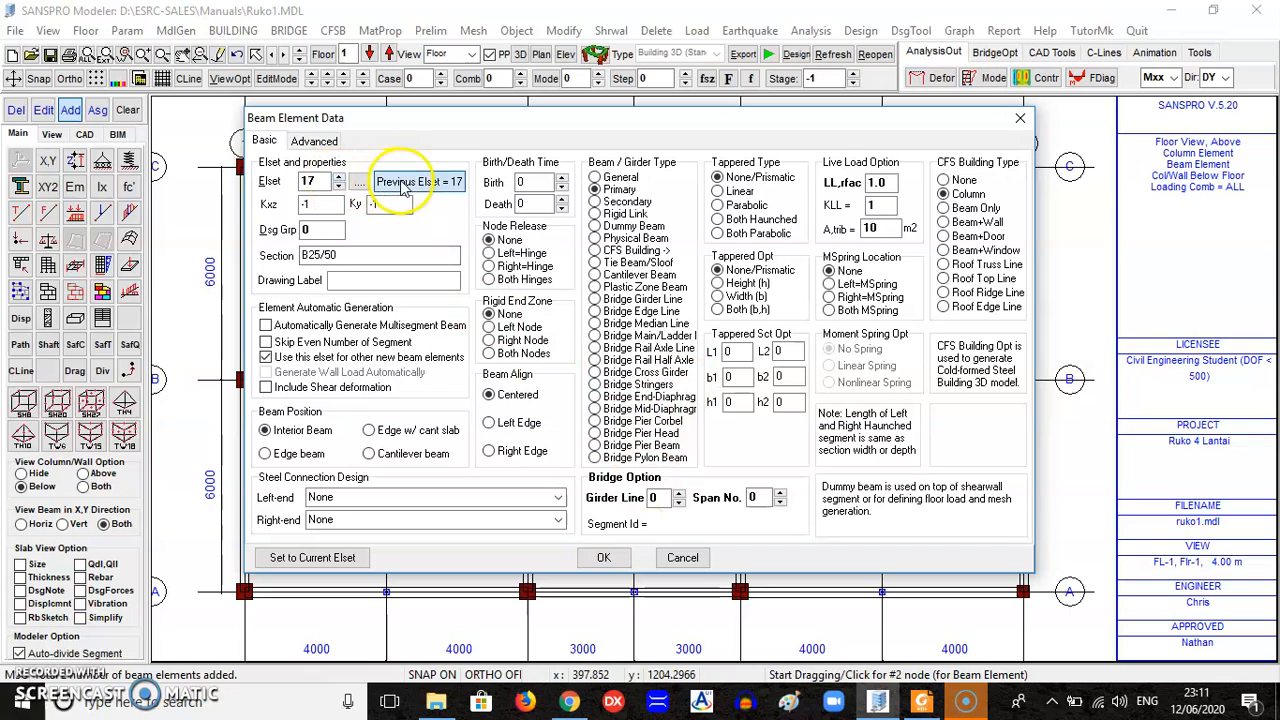
{"action": "left_click", "coordinate": [359, 184]}
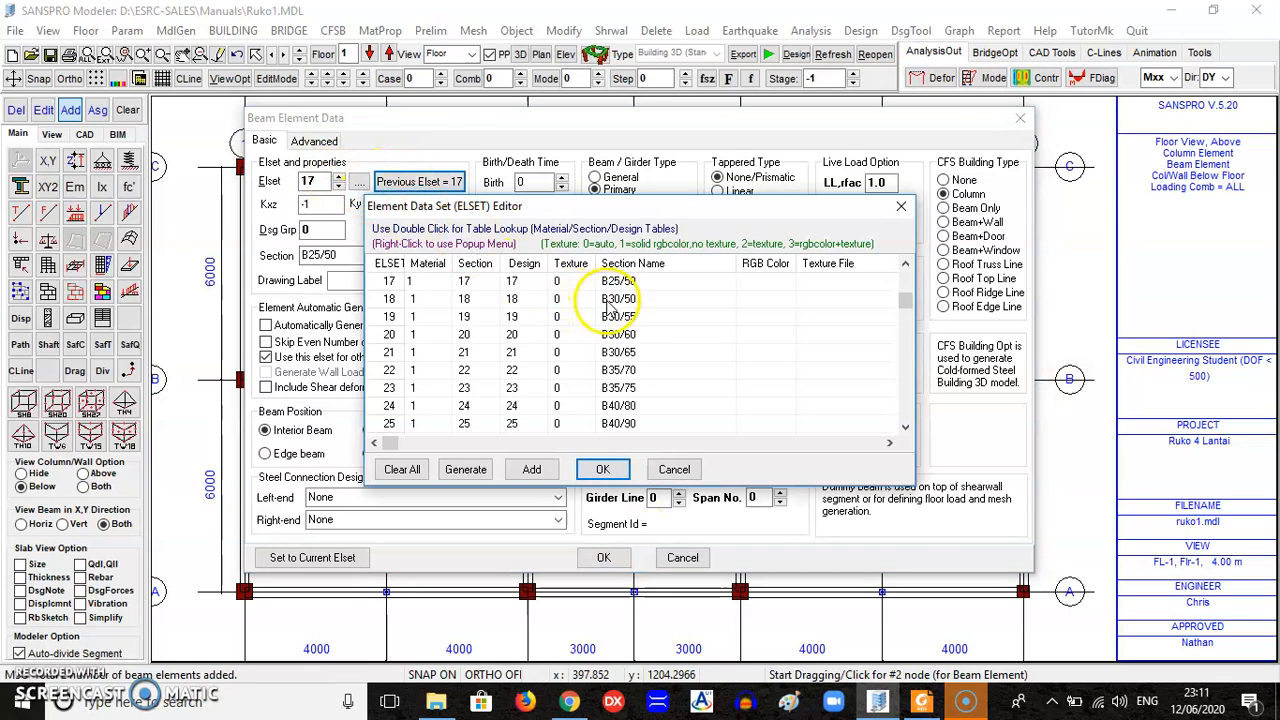
{"action": "left_click", "coordinate": [906, 279]}
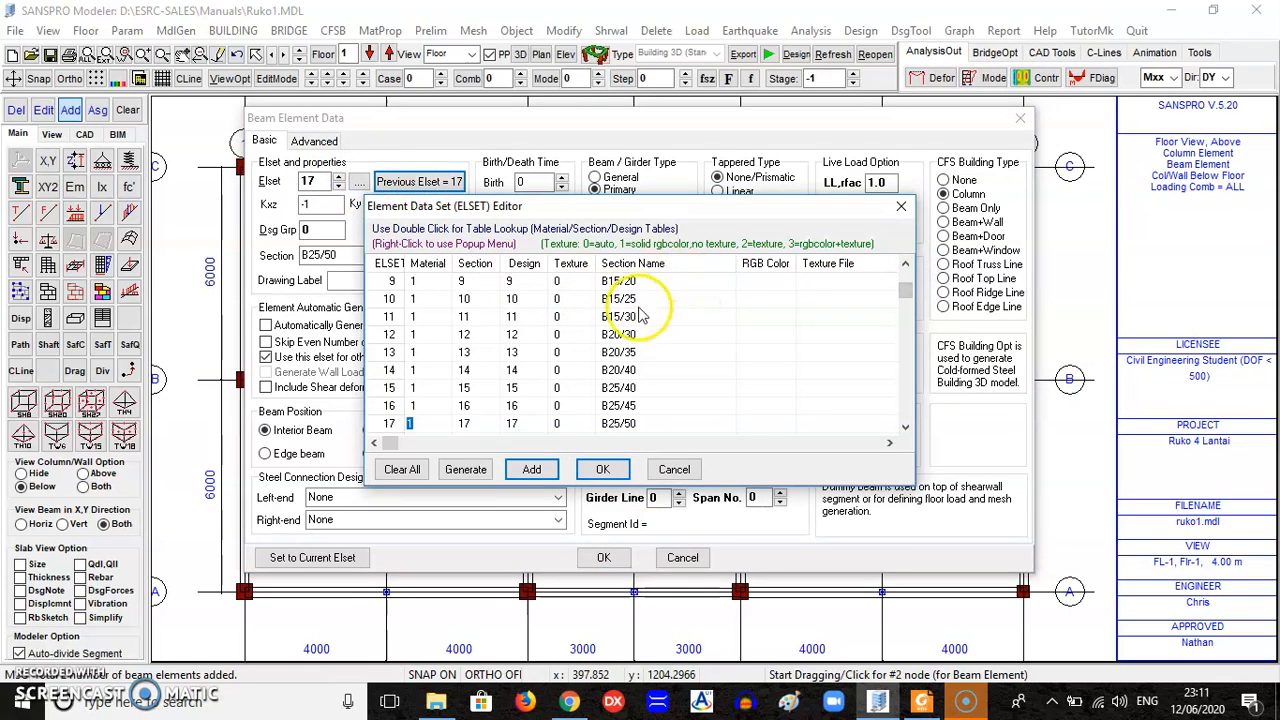
{"action": "left_click", "coordinate": [620, 389]}
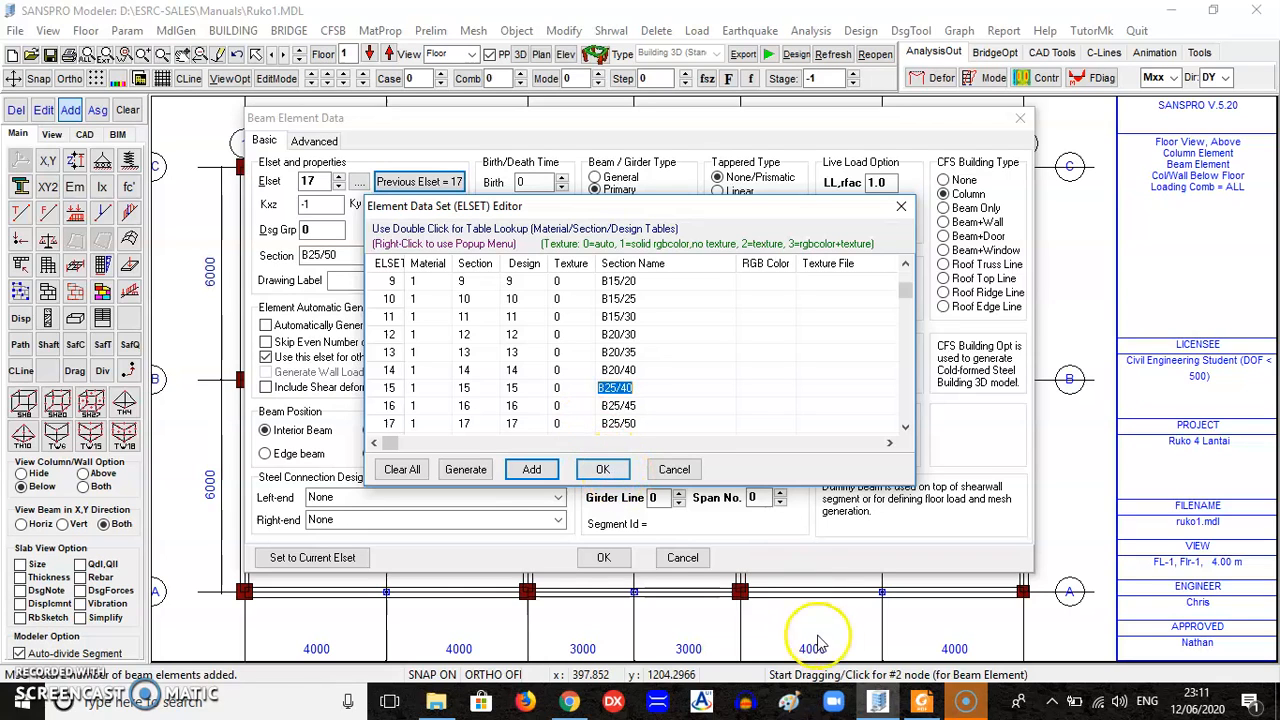
- Look up the BA beam layout and section size in Soal Latihan SANSPRO 2019.pdf in Foxit Reader, and return to SANSPRO
{"action": "left_click", "coordinate": [921, 703]}
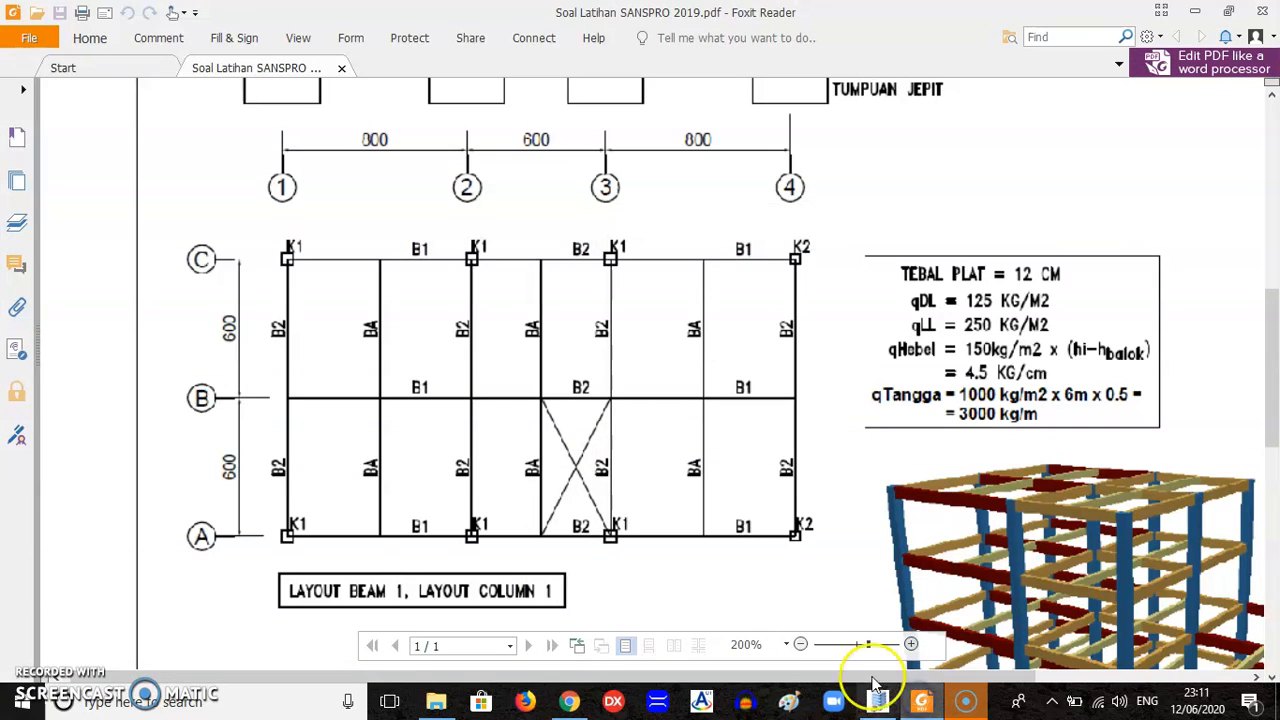
{"action": "left_click_drag", "start_coordinate": [1268, 325], "coordinate": [1272, 522]}
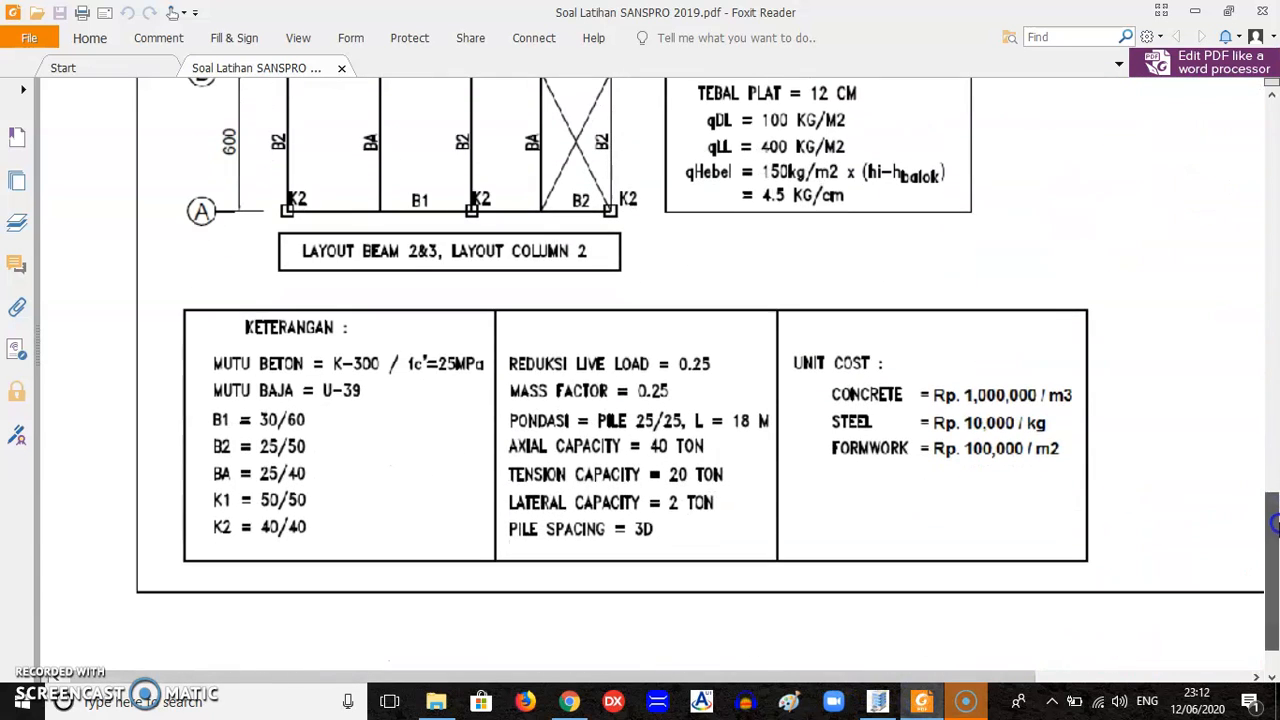
{"action": "left_click", "coordinate": [882, 704]}
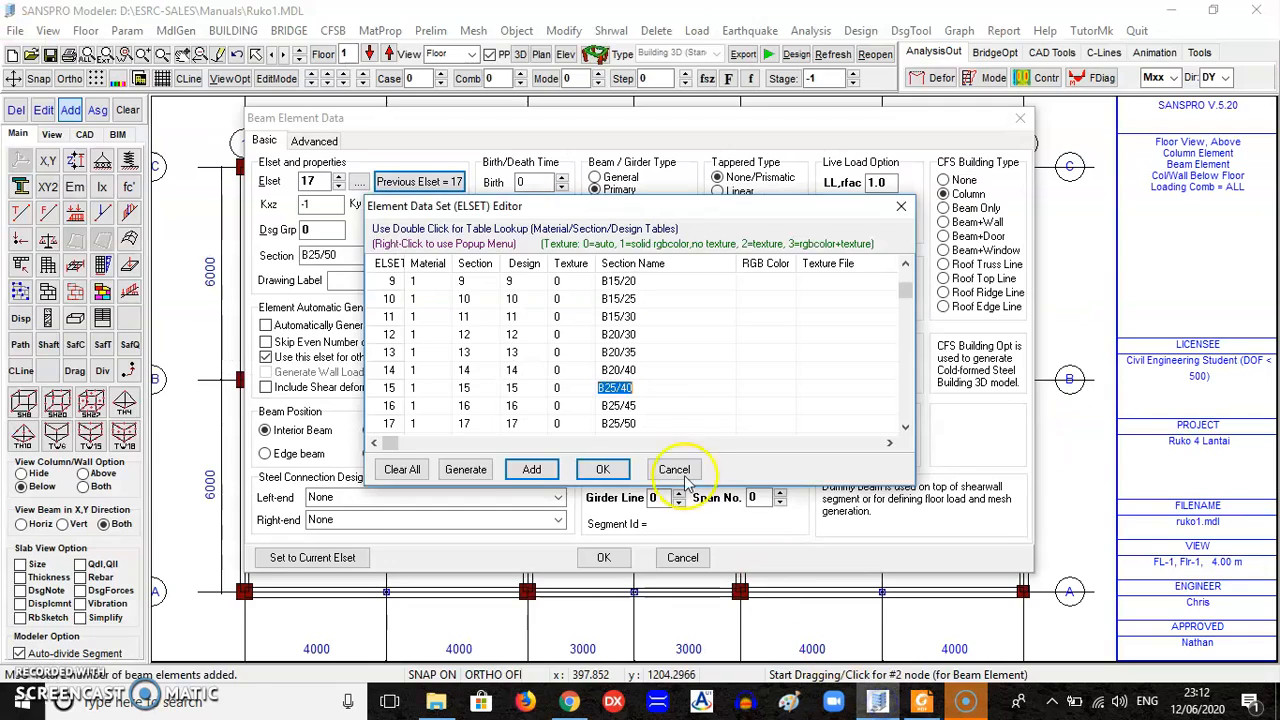
- Accept the B25/40 element set, make the grid 1a beam Secondary, and divide it automatically at intermediate nodes
{"action": "left_click", "coordinate": [604, 480]}
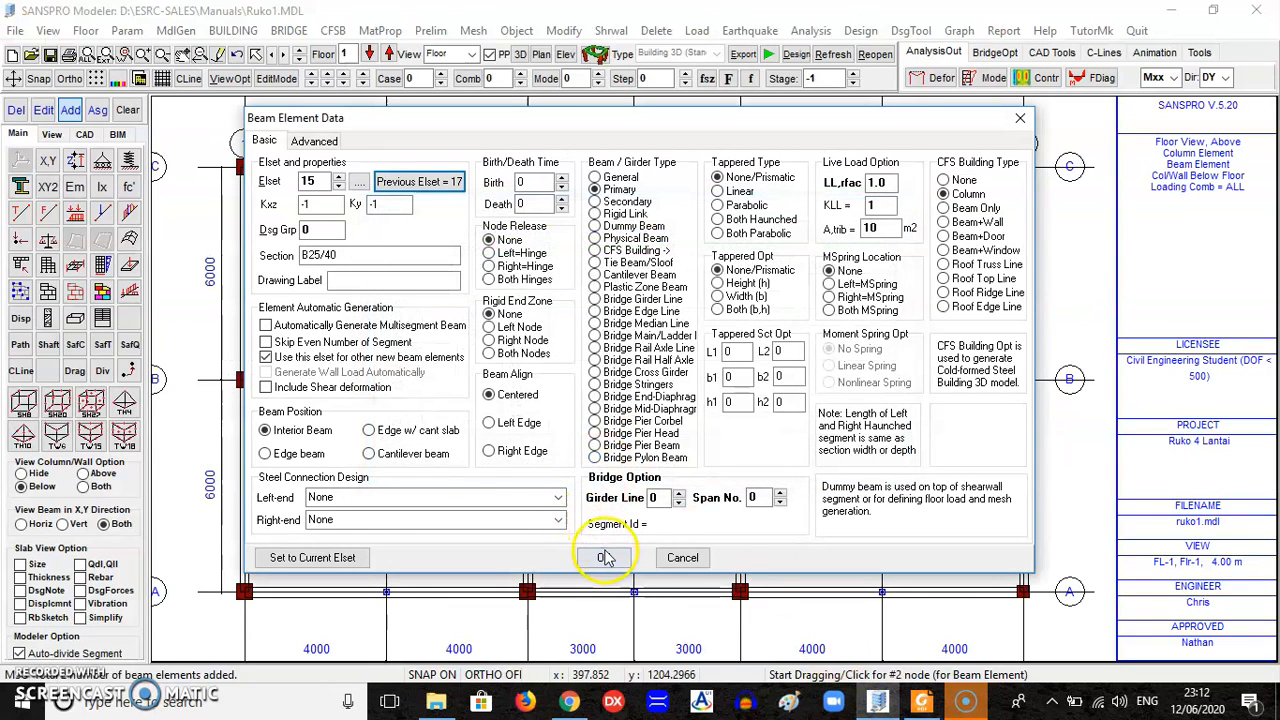
{"action": "left_click", "coordinate": [624, 202]}
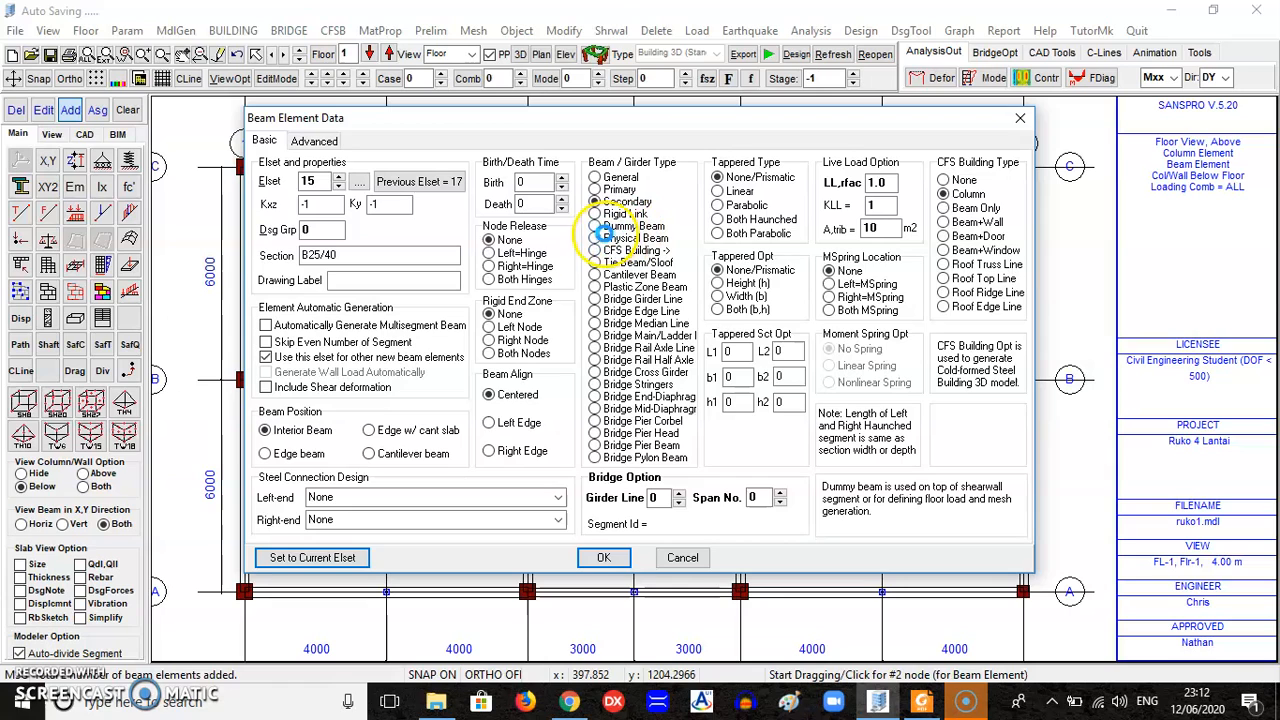
{"action": "left_click", "coordinate": [603, 557]}
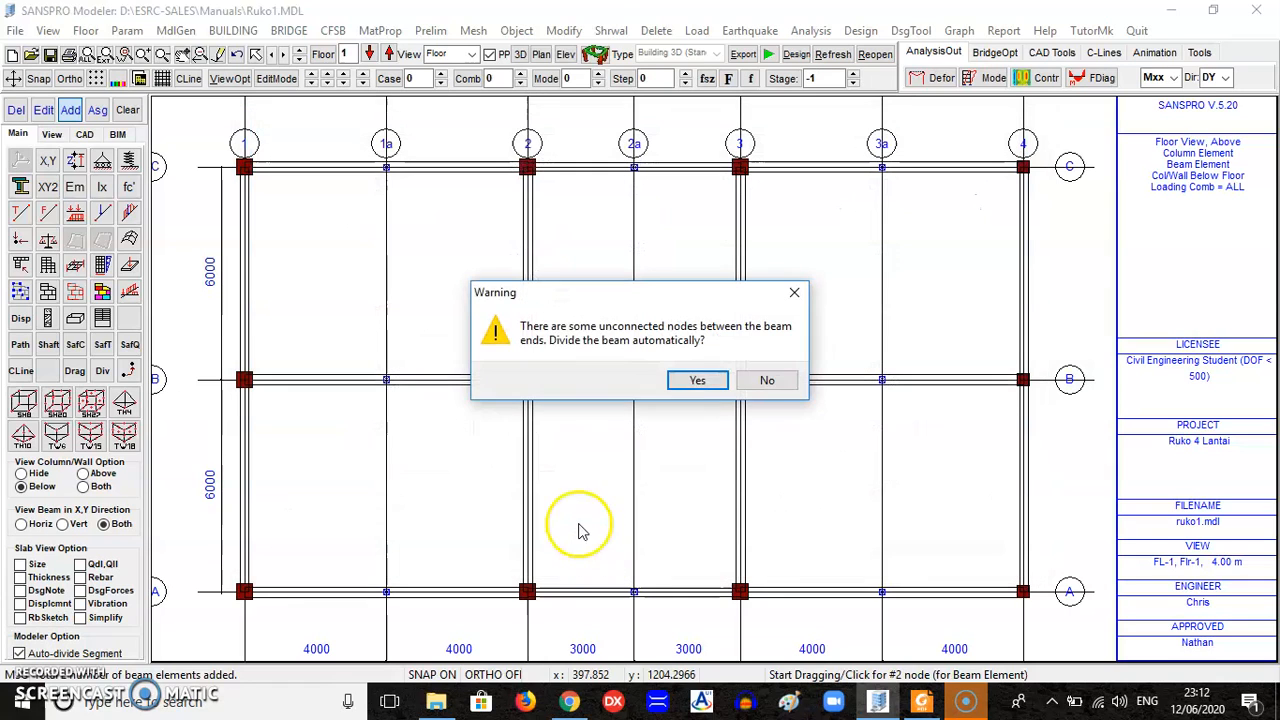
{"action": "left_click", "coordinate": [697, 381]}
- Add automatically divided secondary B25/40 beams along grids 2a and 3a, each running from axis A to axis C
{"action": "left_click", "coordinate": [633, 591]}
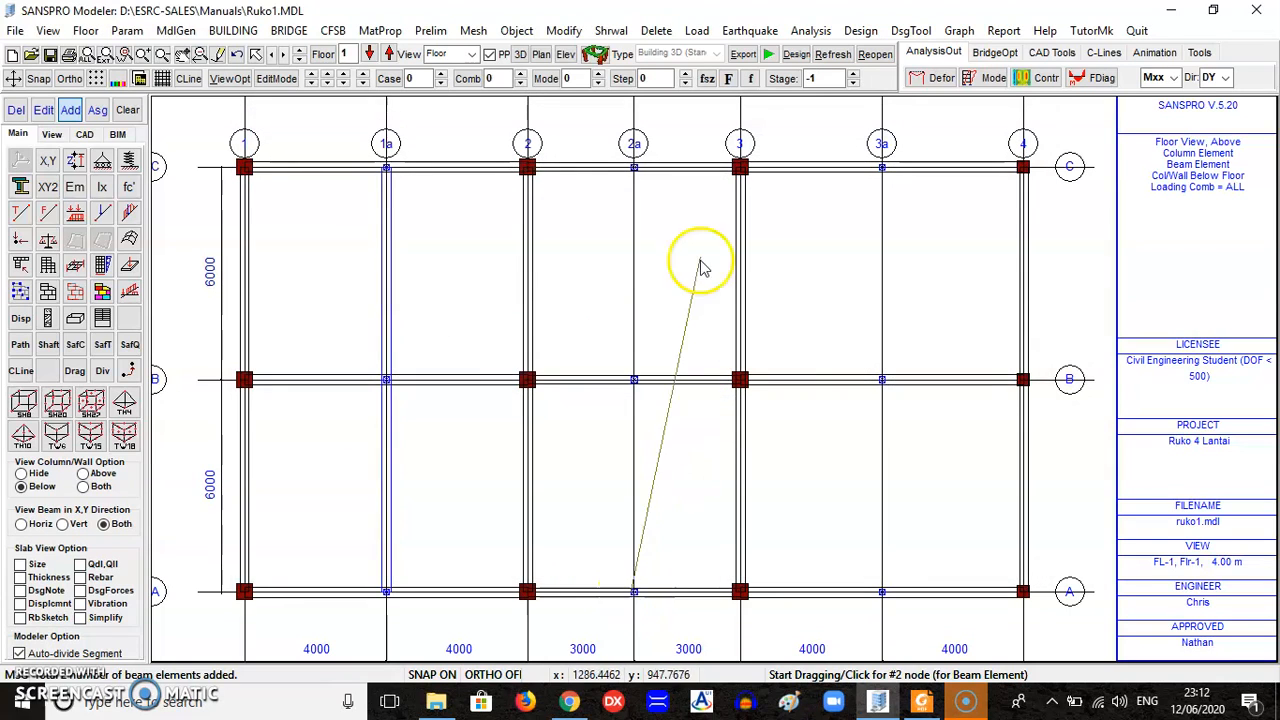
{"action": "left_click", "coordinate": [634, 167]}
{"action": "left_click", "coordinate": [690, 381]}
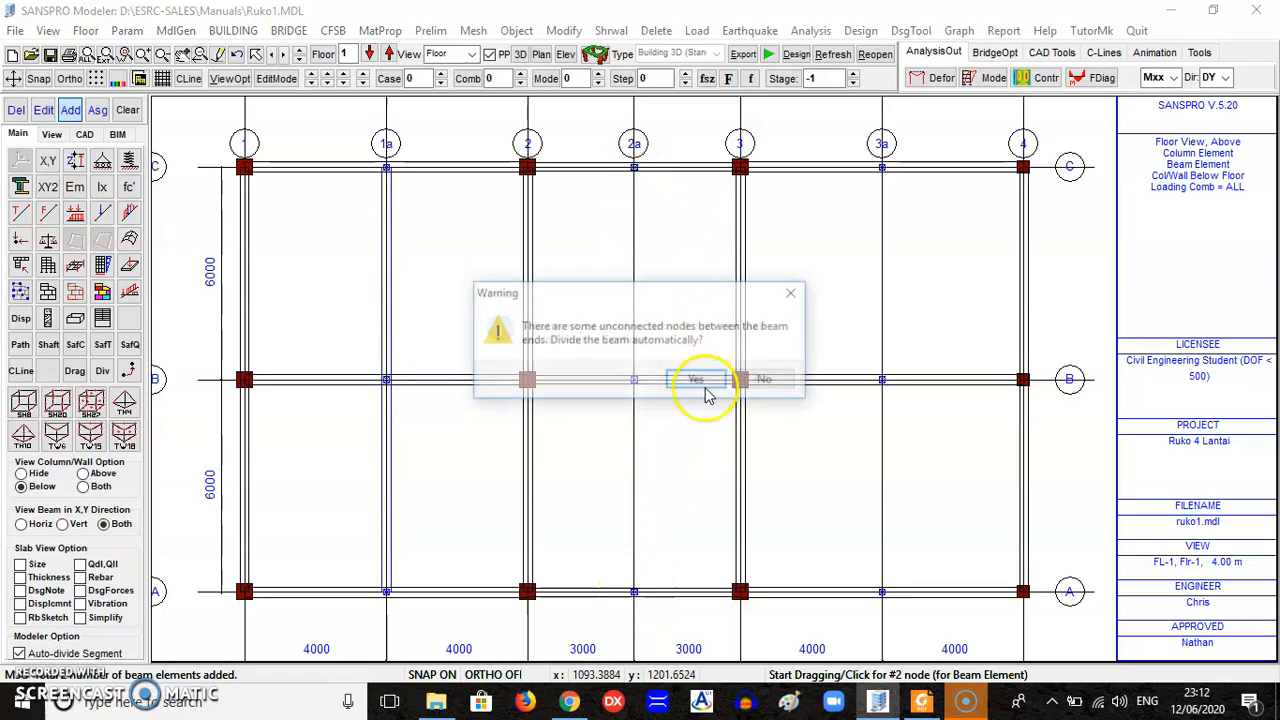
{"action": "left_click", "coordinate": [695, 381]}
{"action": "left_click", "coordinate": [883, 591]}
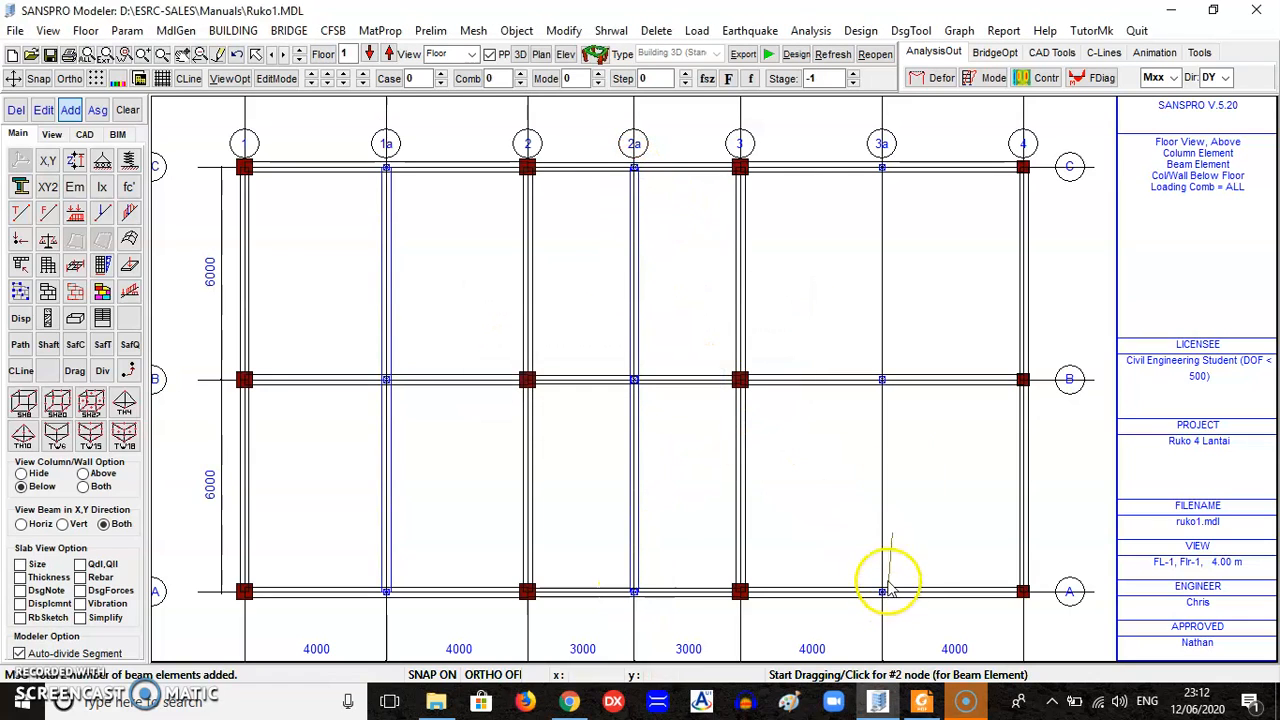
{"action": "left_click", "coordinate": [883, 167]}
{"action": "left_click", "coordinate": [704, 380]}
{"action": "left_click", "coordinate": [702, 381]}
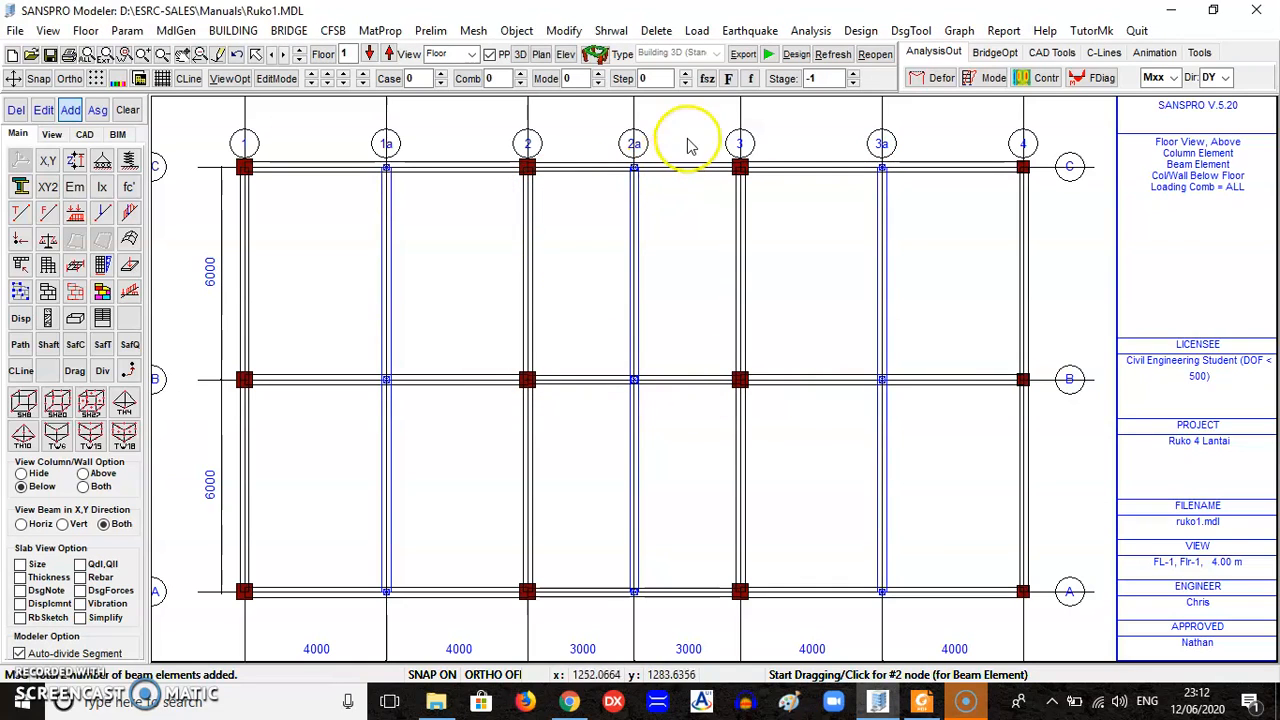
- View the building model in the 3D OpenGL viewer and change its background colour to white
{"action": "left_click", "coordinate": [595, 55]}
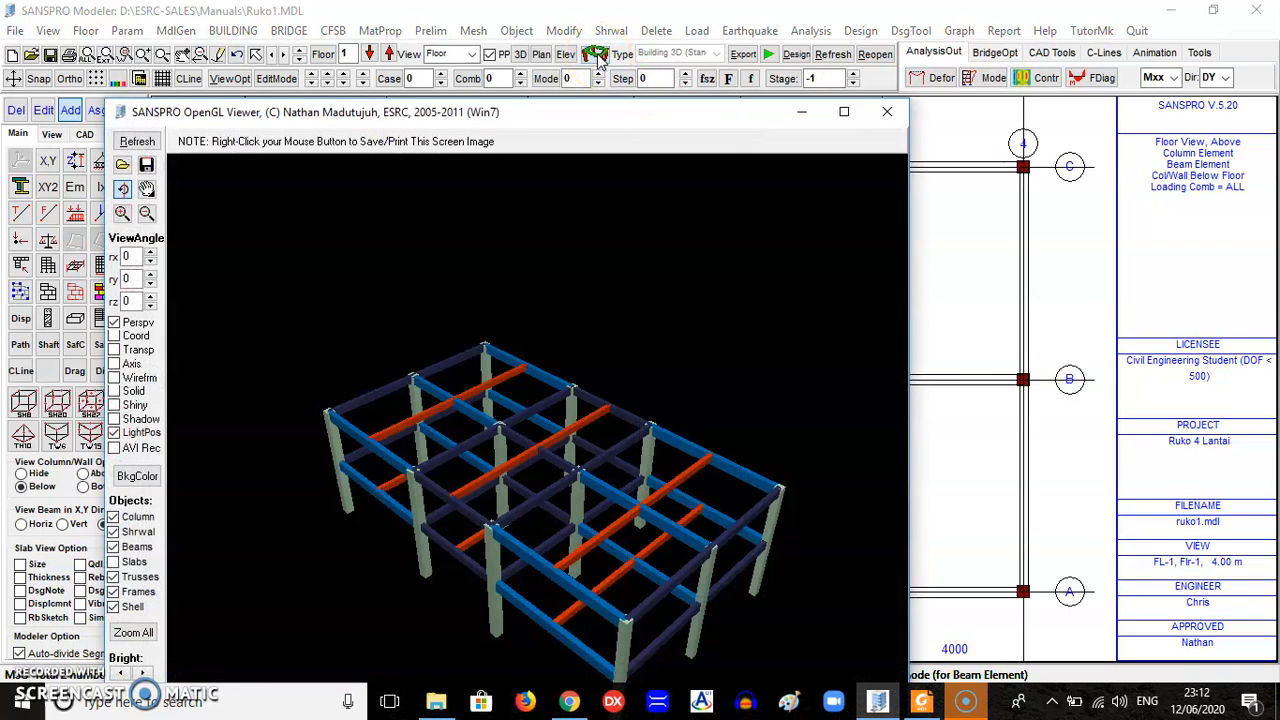
{"action": "left_click_drag", "start_coordinate": [615, 113], "coordinate": [639, 27]}
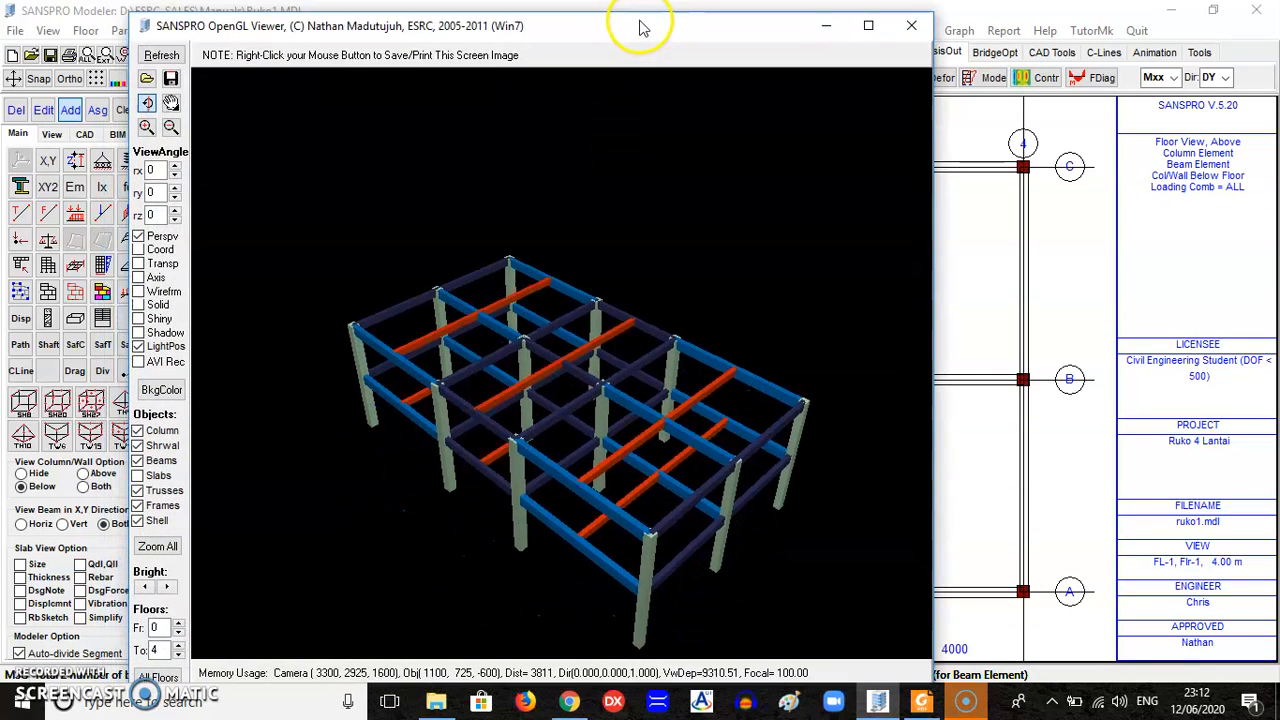
{"action": "left_click", "coordinate": [168, 396]}
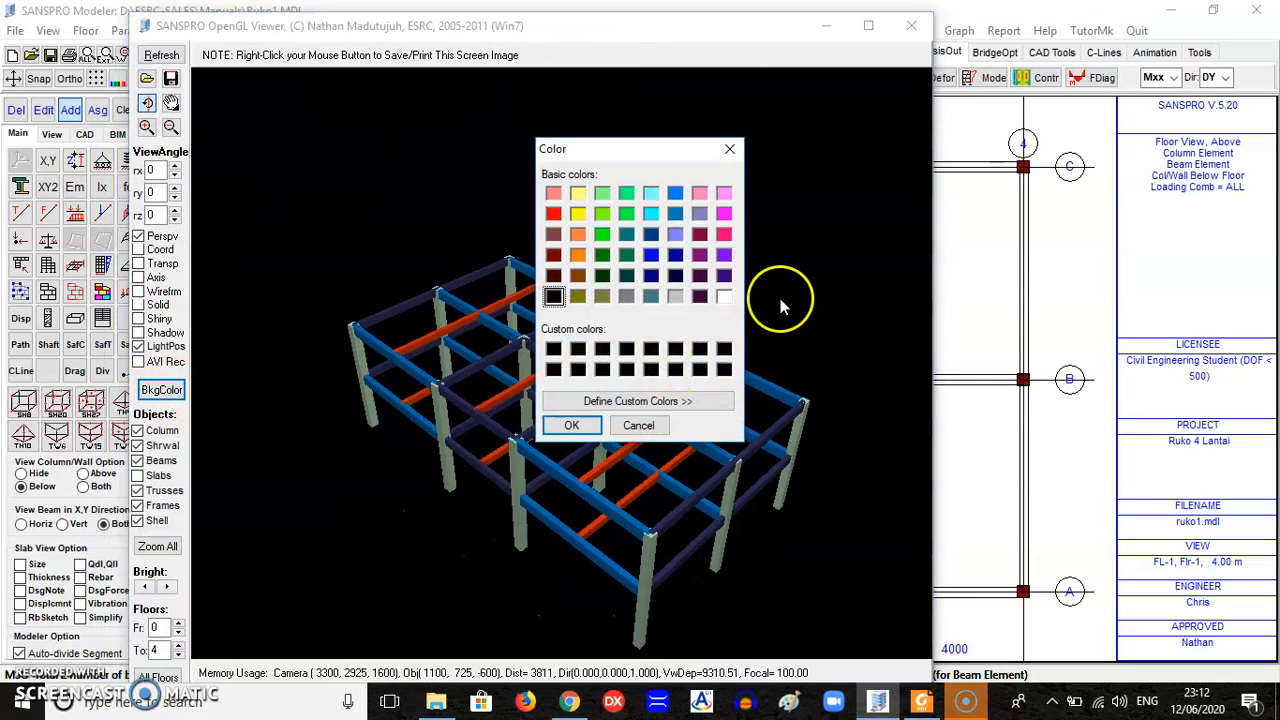
{"action": "left_click", "coordinate": [725, 297]}
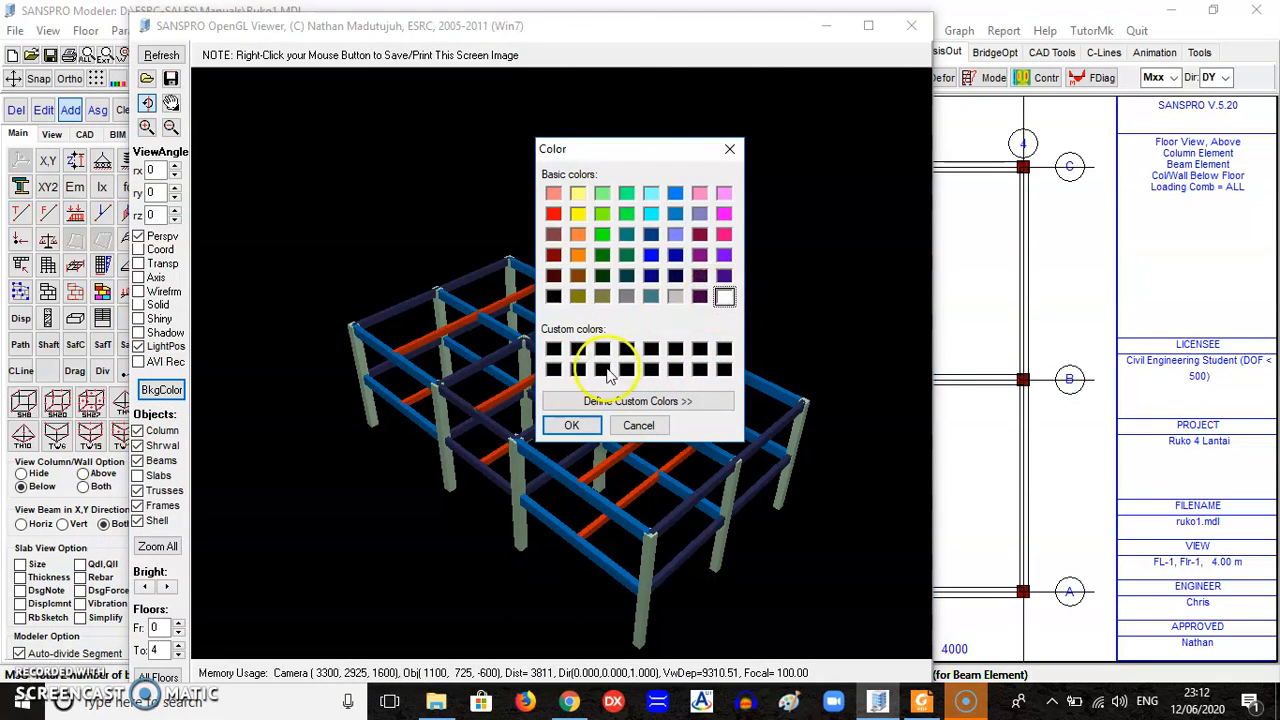
{"action": "left_click", "coordinate": [571, 426]}
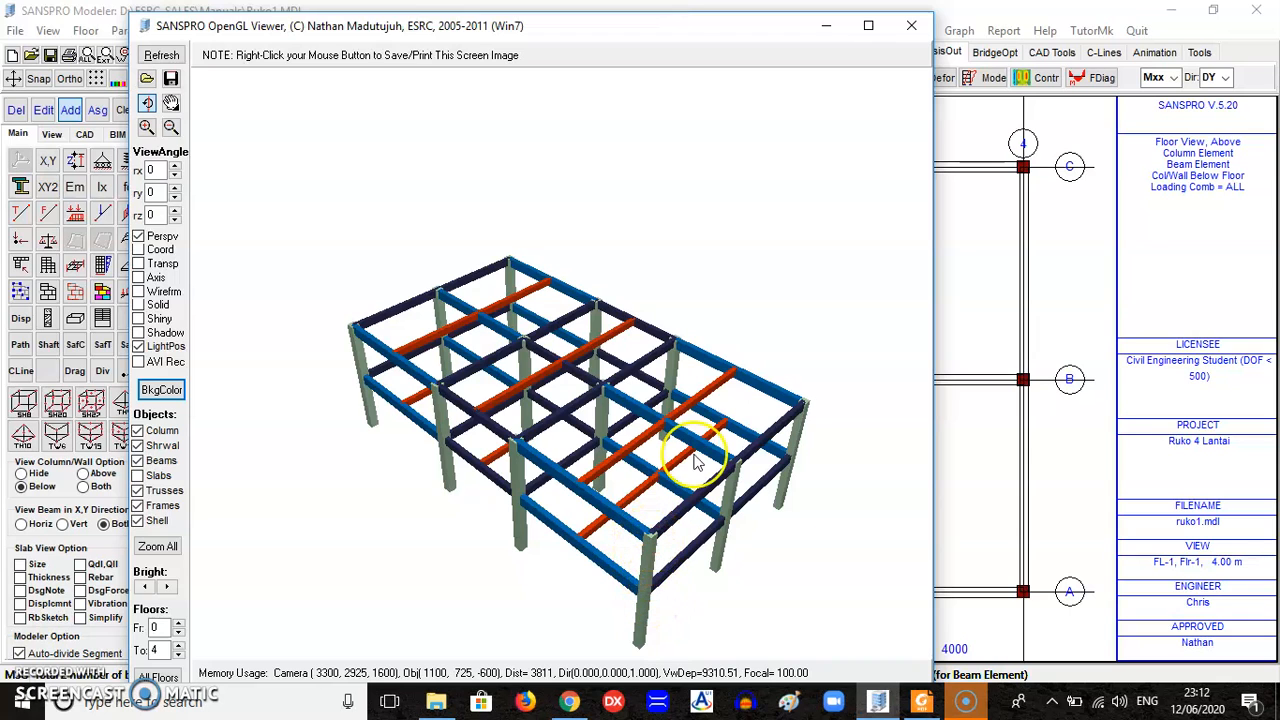
{"action": "left_click", "coordinate": [912, 26]}
- Review the column and beam layout numbers assigned to each storey in the building storey data
{"action": "left_click", "coordinate": [233, 30]}
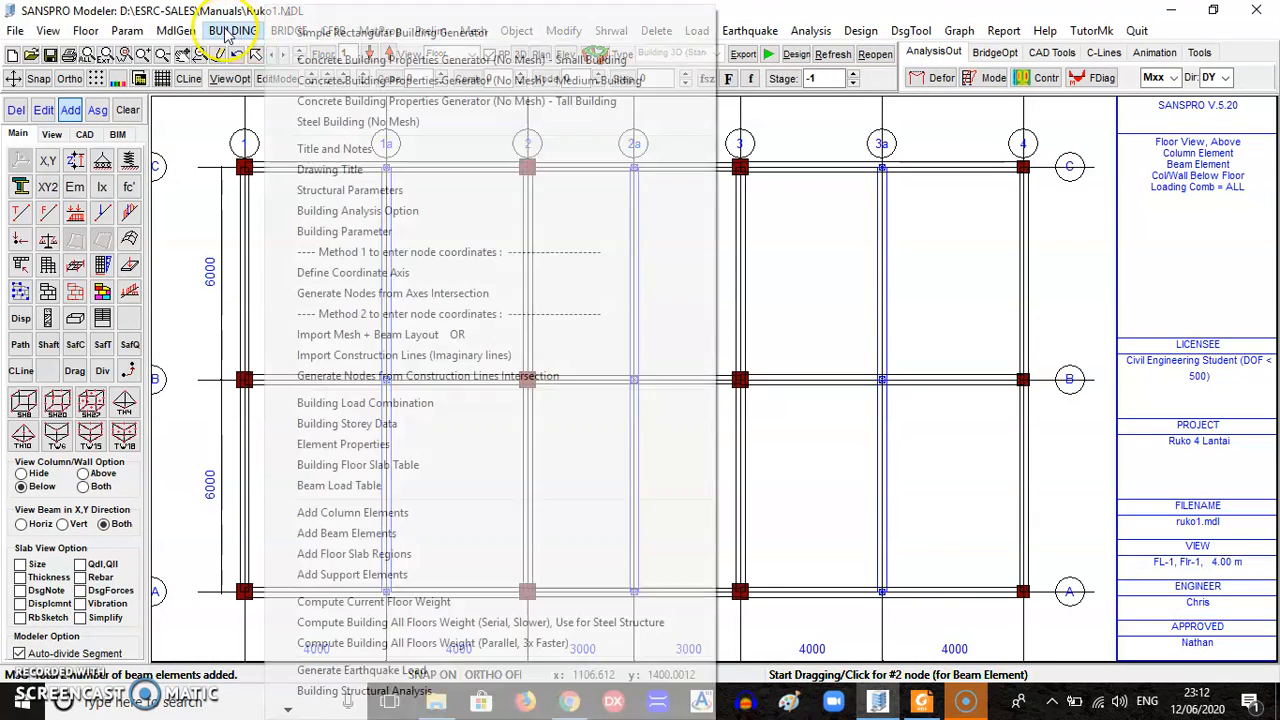
{"action": "left_click", "coordinate": [350, 425]}
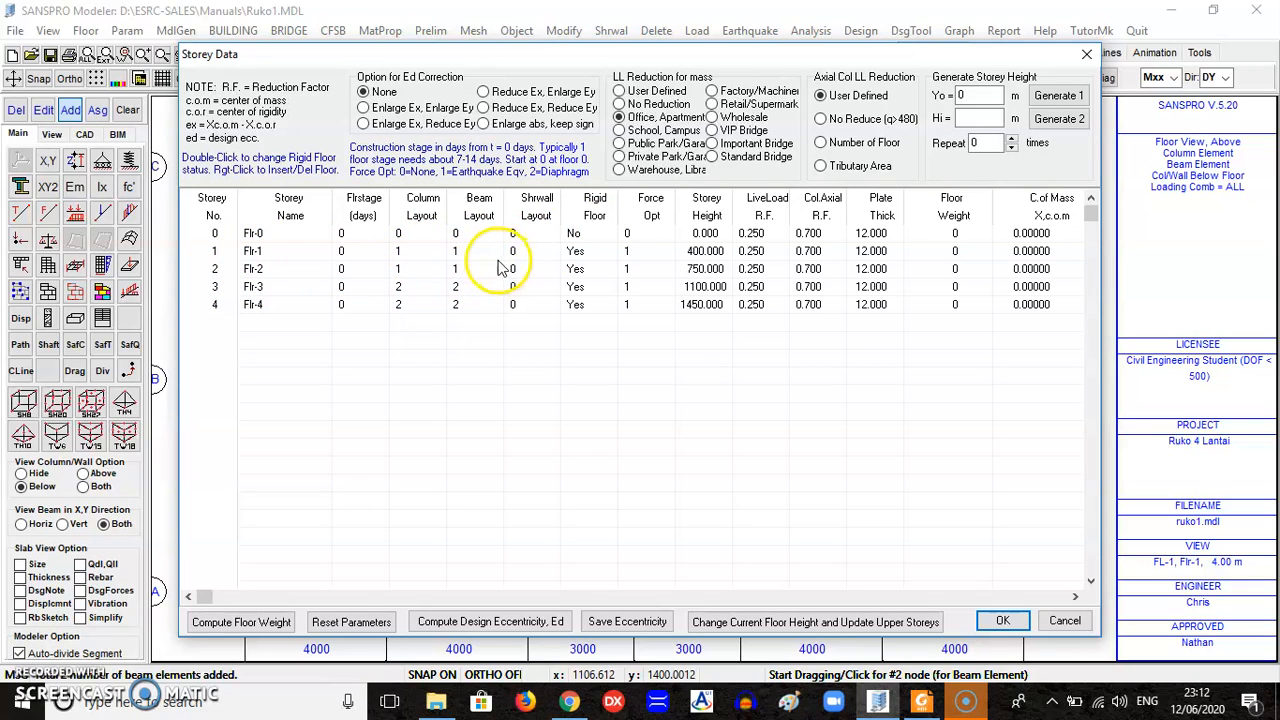
{"action": "left_click", "coordinate": [1002, 621]}
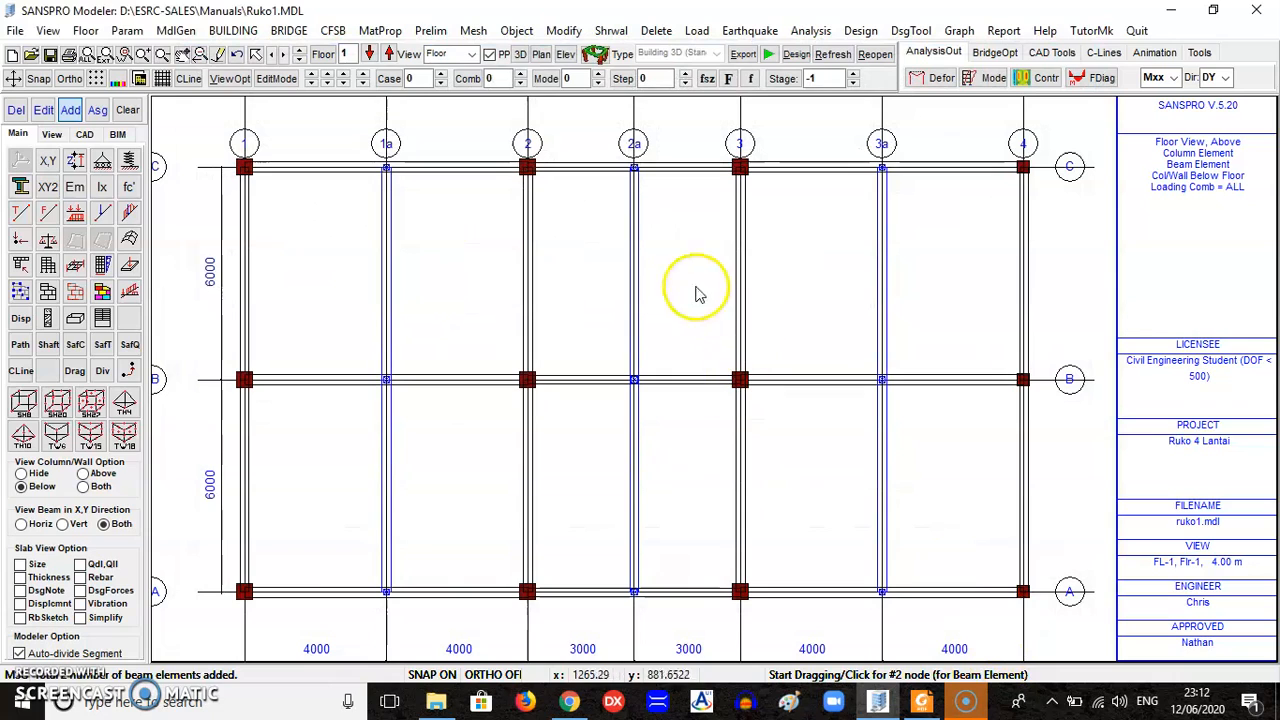
- Display the floor 2 plan and examine the beams on both lower floors in the 3D viewer
{"action": "left_click", "coordinate": [389, 56]}
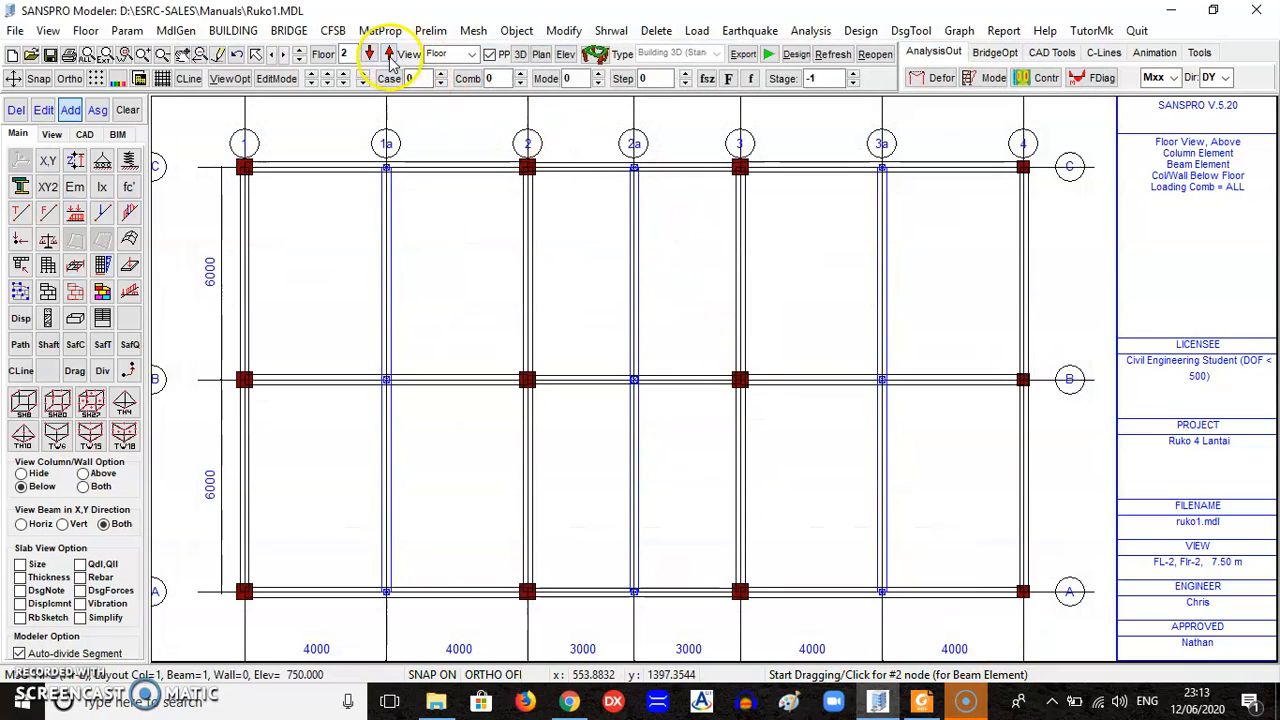
{"action": "left_click", "coordinate": [369, 55]}
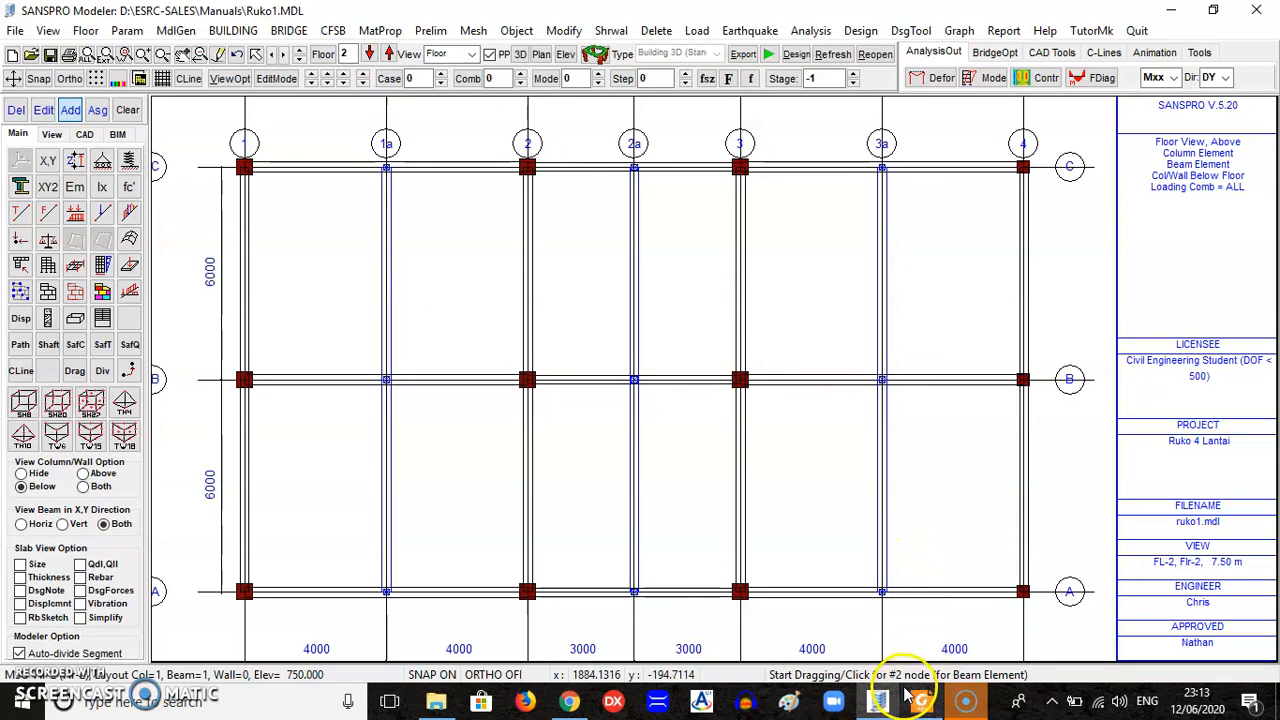
{"action": "left_click", "coordinate": [595, 54]}
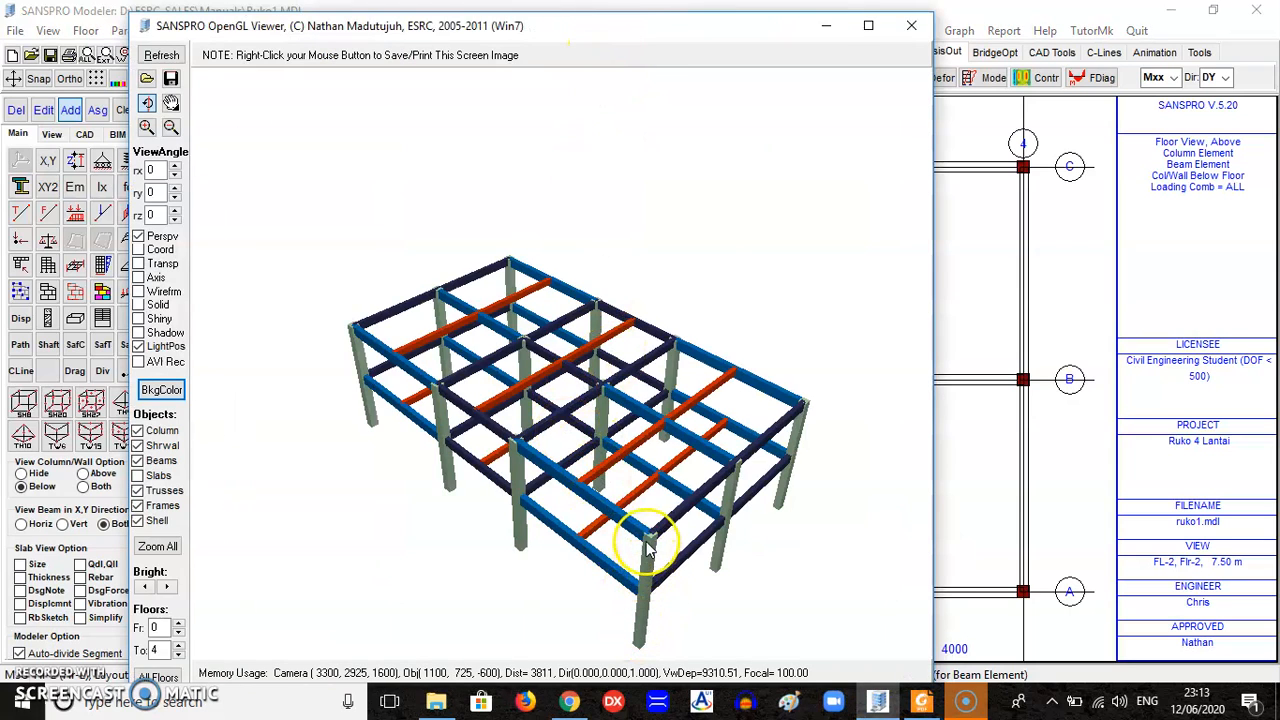
{"action": "left_click", "coordinate": [911, 25]}
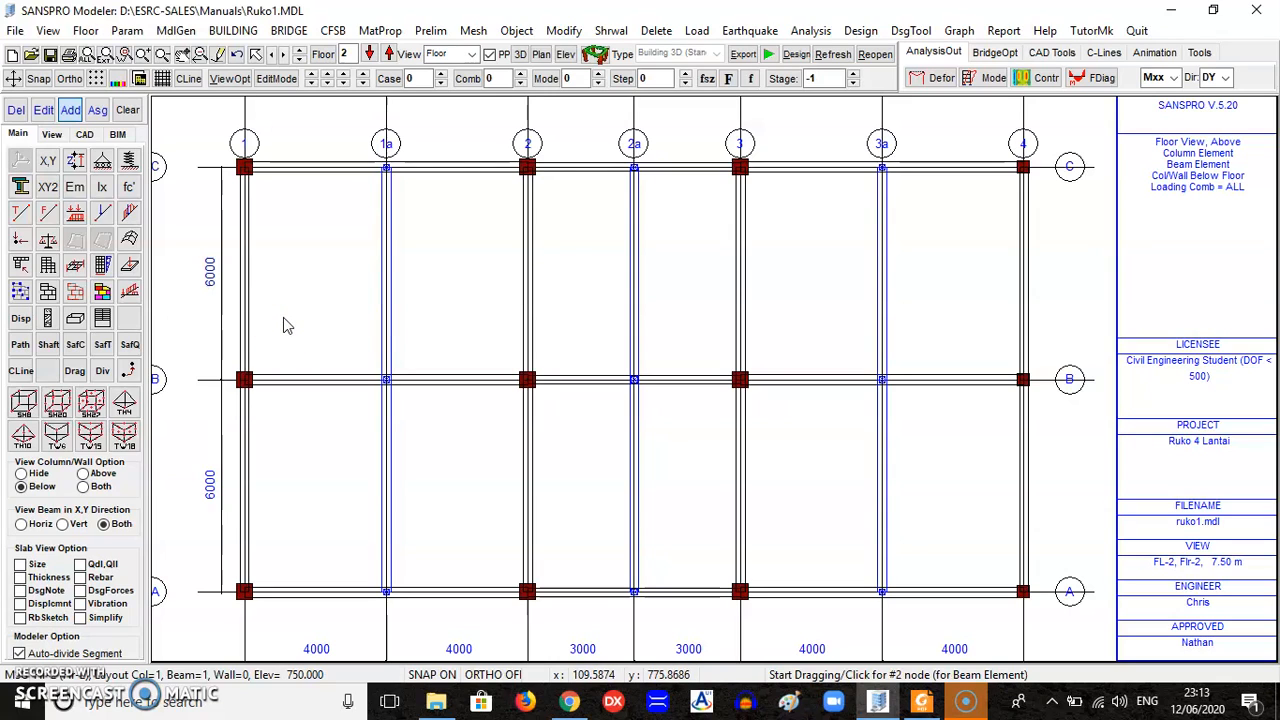
- Add a floor slab region in the bay between grids 1 and 1a and axes A and B, using slab type 6 (TP12)
{"action": "left_click", "coordinate": [103, 297]}
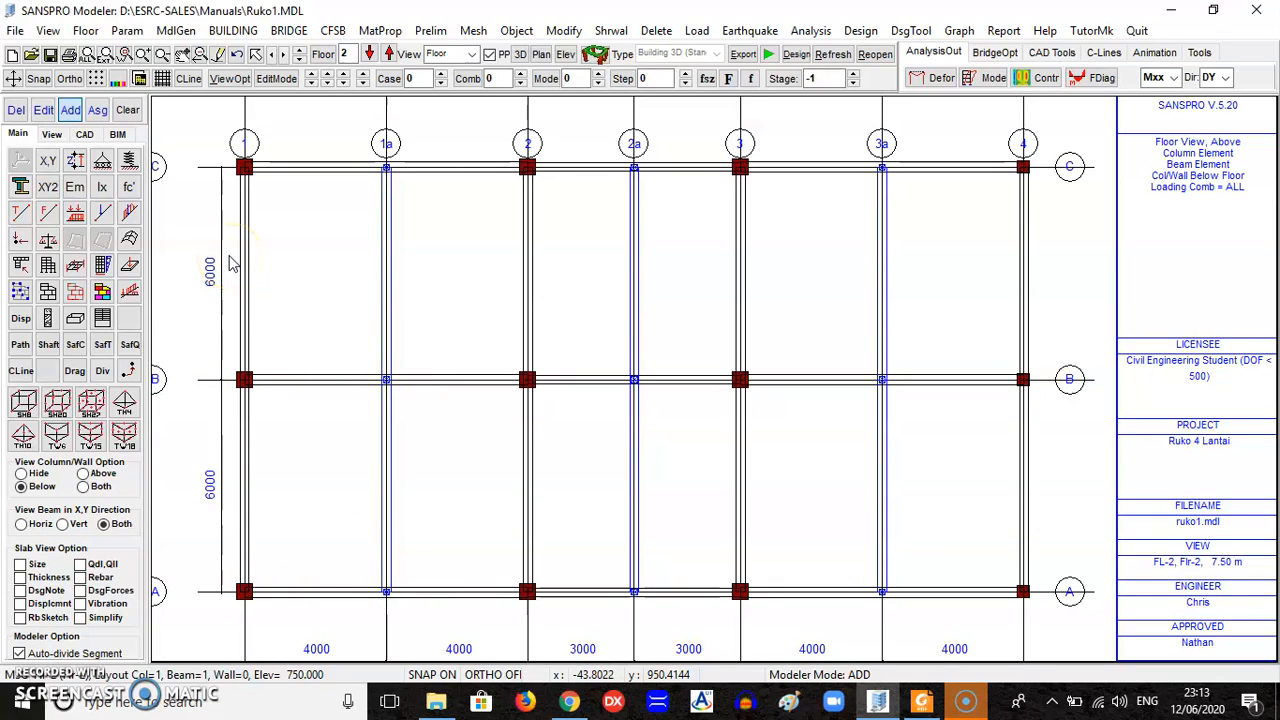
{"action": "left_click", "coordinate": [101, 292]}
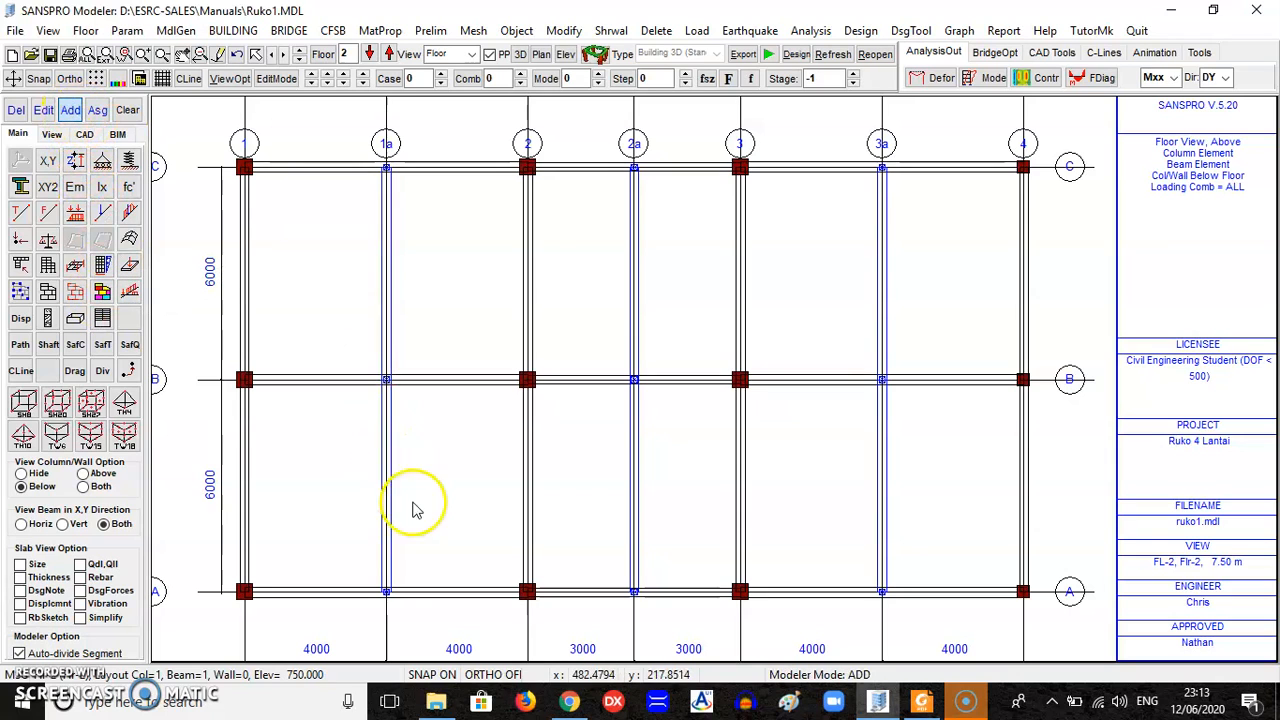
{"action": "left_click", "coordinate": [387, 591]}
{"action": "left_click", "coordinate": [387, 379]}
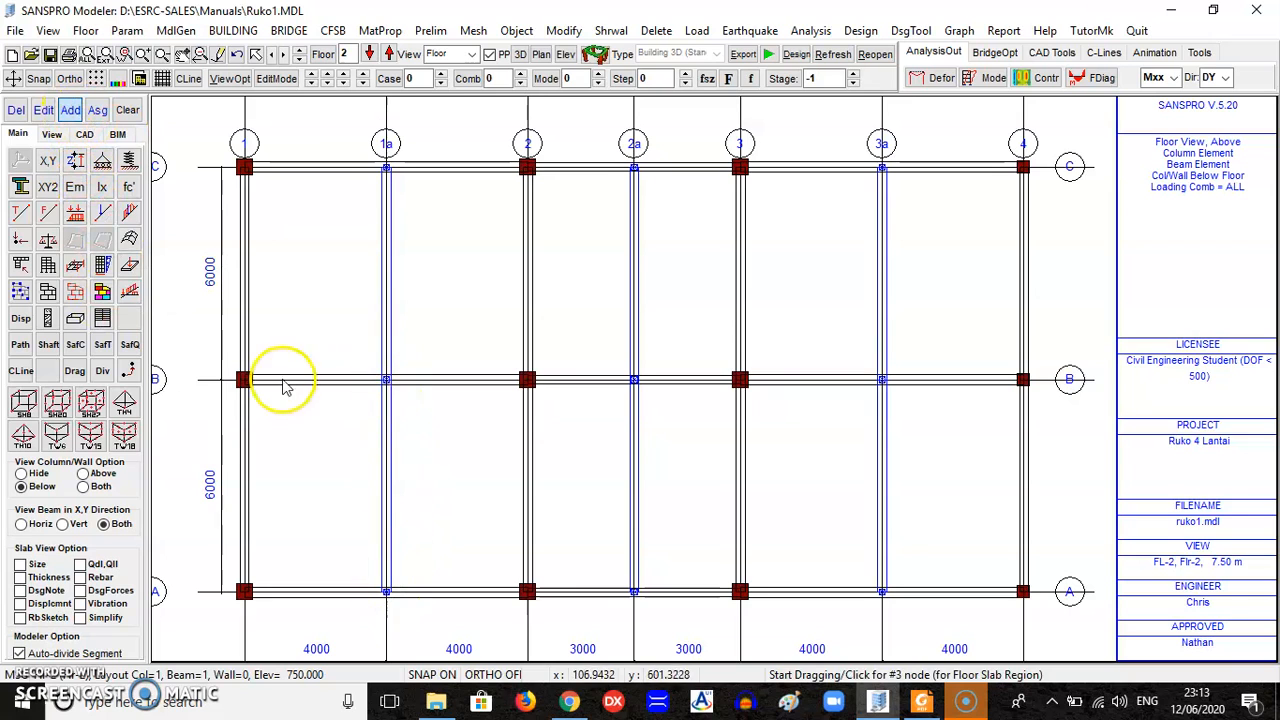
{"action": "left_click", "coordinate": [245, 379]}
{"action": "left_click", "coordinate": [245, 591]}
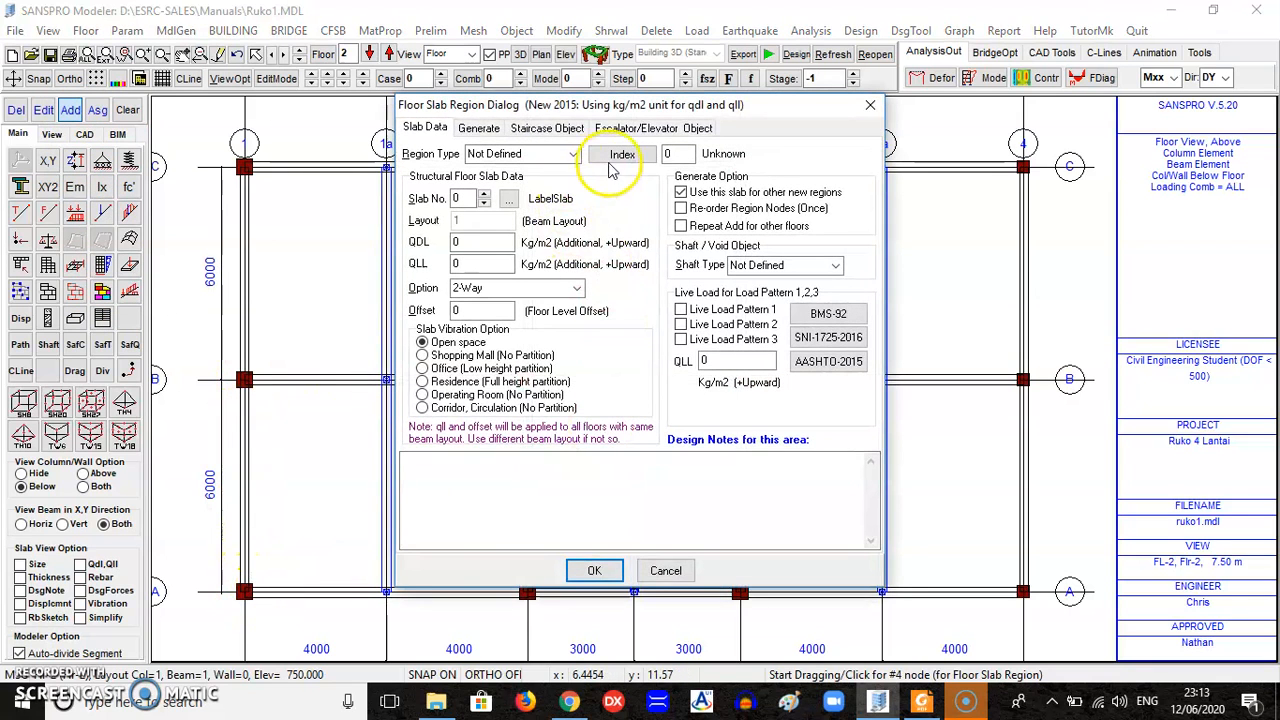
{"action": "left_click", "coordinate": [511, 201]}
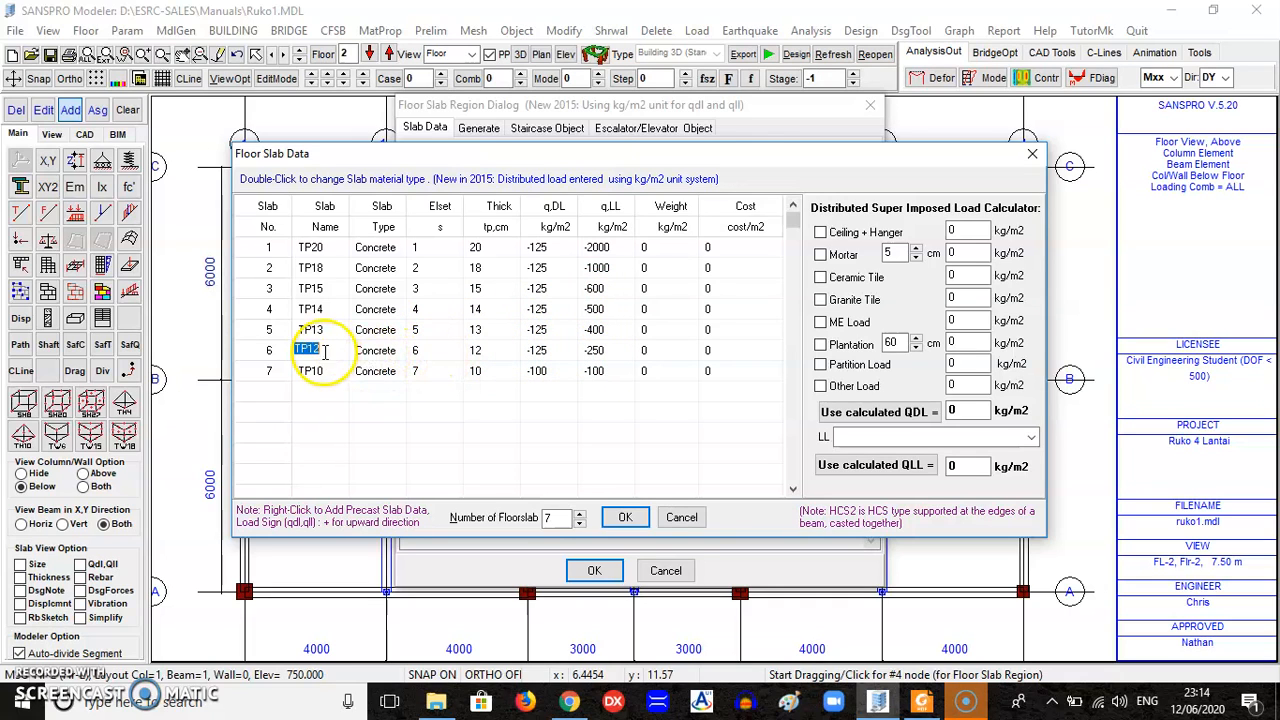
{"action": "left_click", "coordinate": [624, 517]}
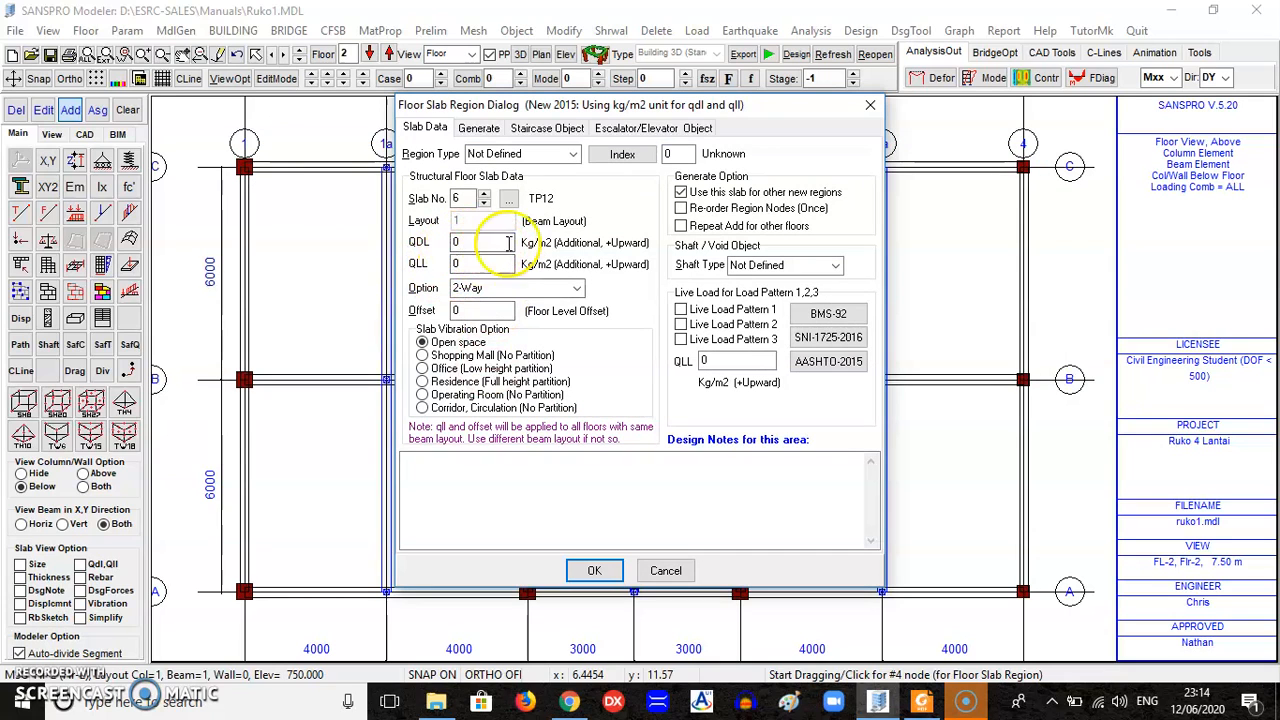
{"action": "left_click", "coordinate": [492, 264]}
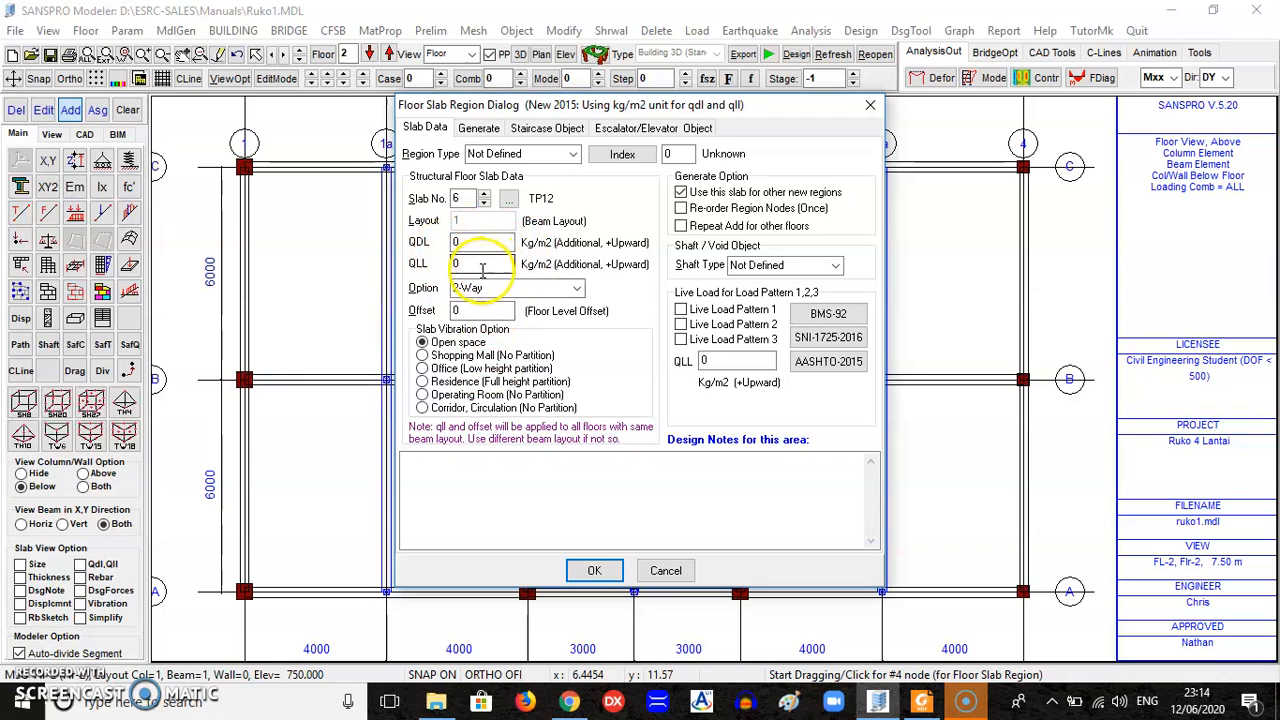
{"action": "left_click", "coordinate": [595, 571]}
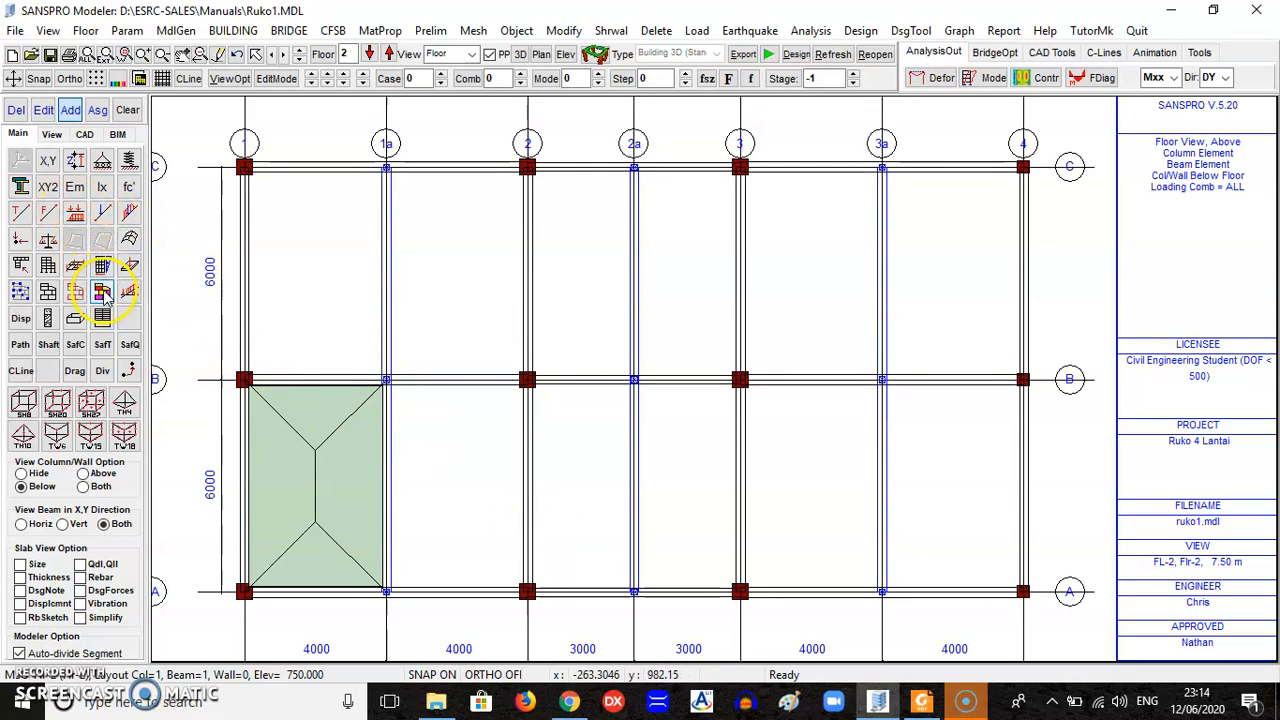
- Set the slab vibration option of the new slab region to Residence (Full height partition)
{"action": "left_click", "coordinate": [320, 485]}
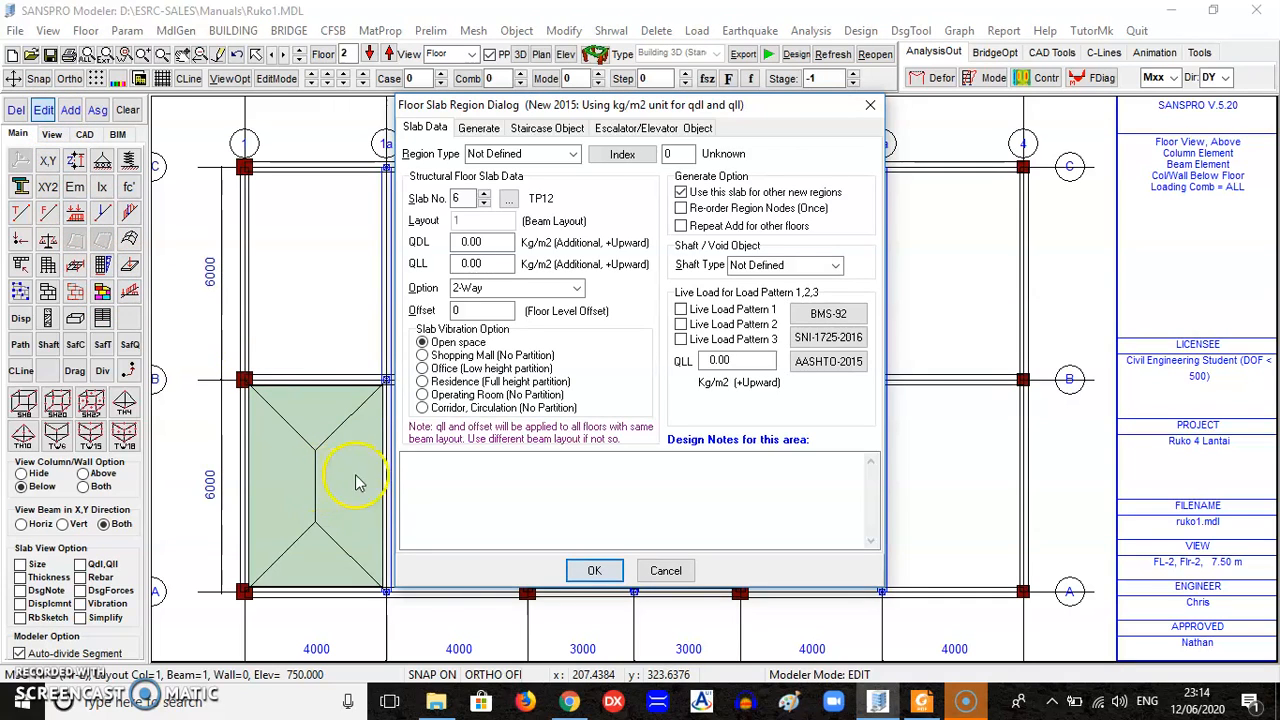
{"action": "left_click", "coordinate": [457, 385]}
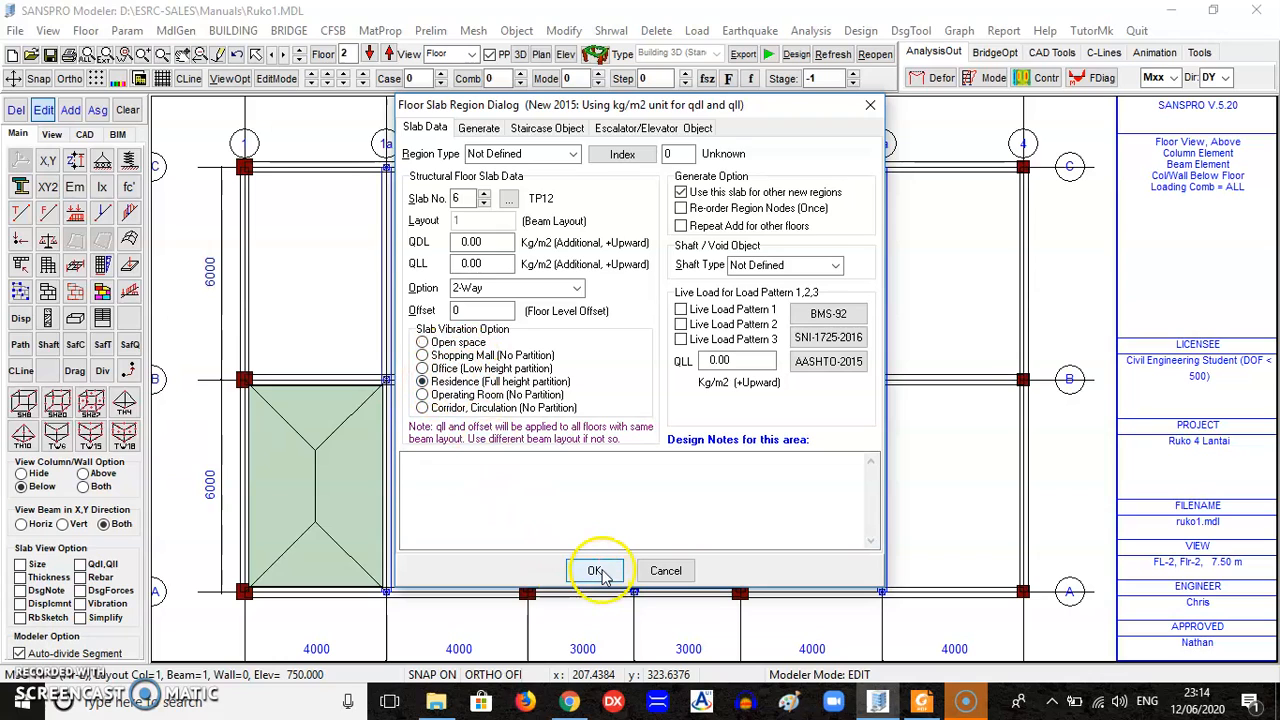
{"action": "left_click", "coordinate": [592, 574]}
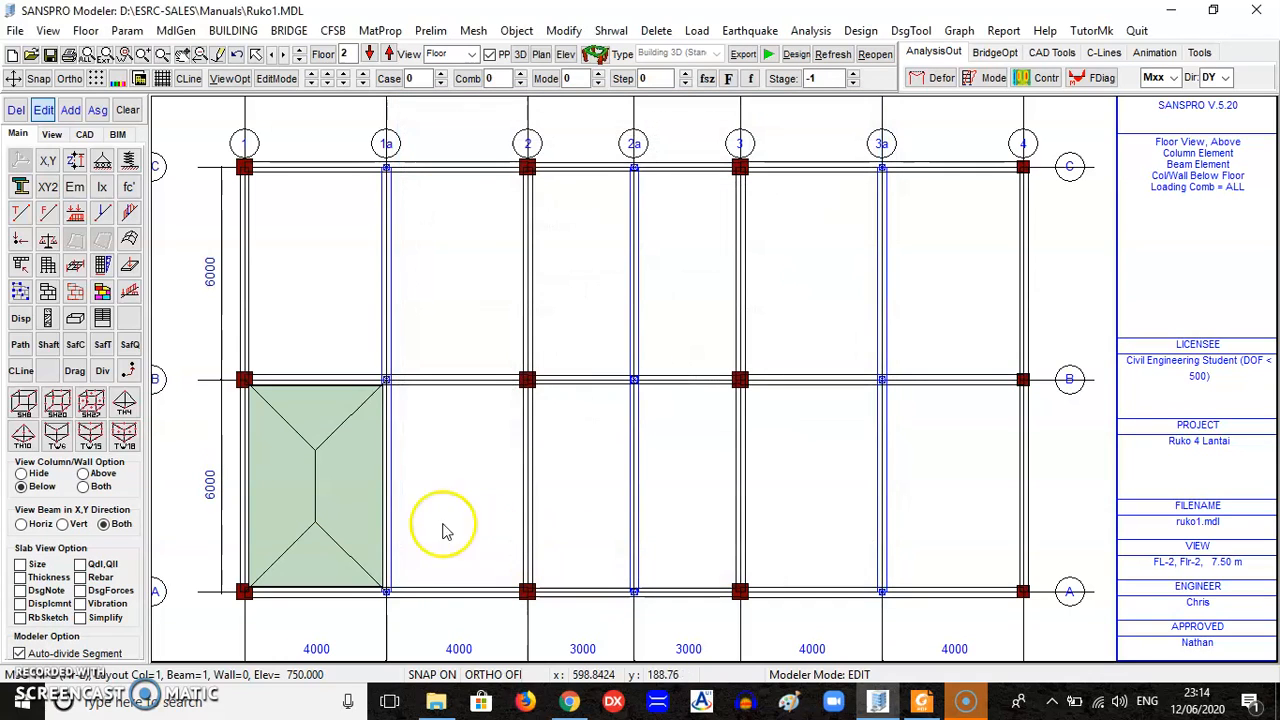
- Add a TP12 floor slab region in the adjacent bay between grids 1a and 2 and axes A and B
{"action": "left_click", "coordinate": [102, 264]}
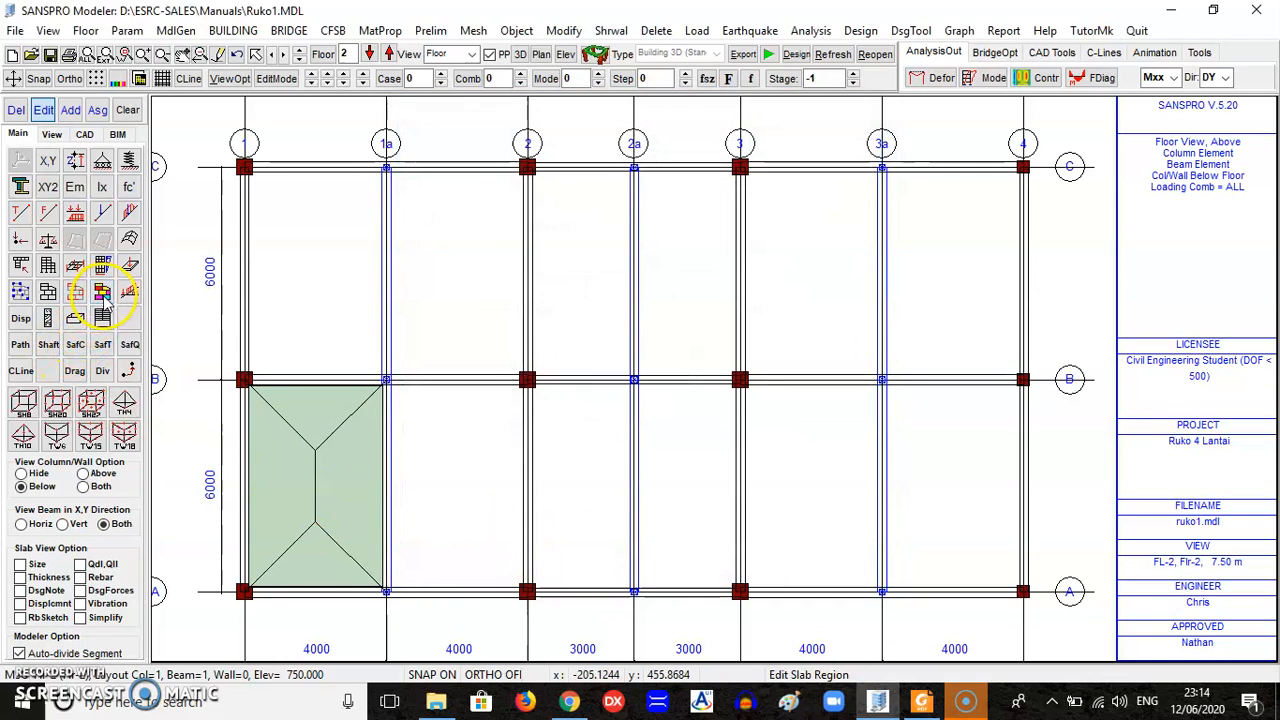
{"action": "left_click", "coordinate": [70, 110]}
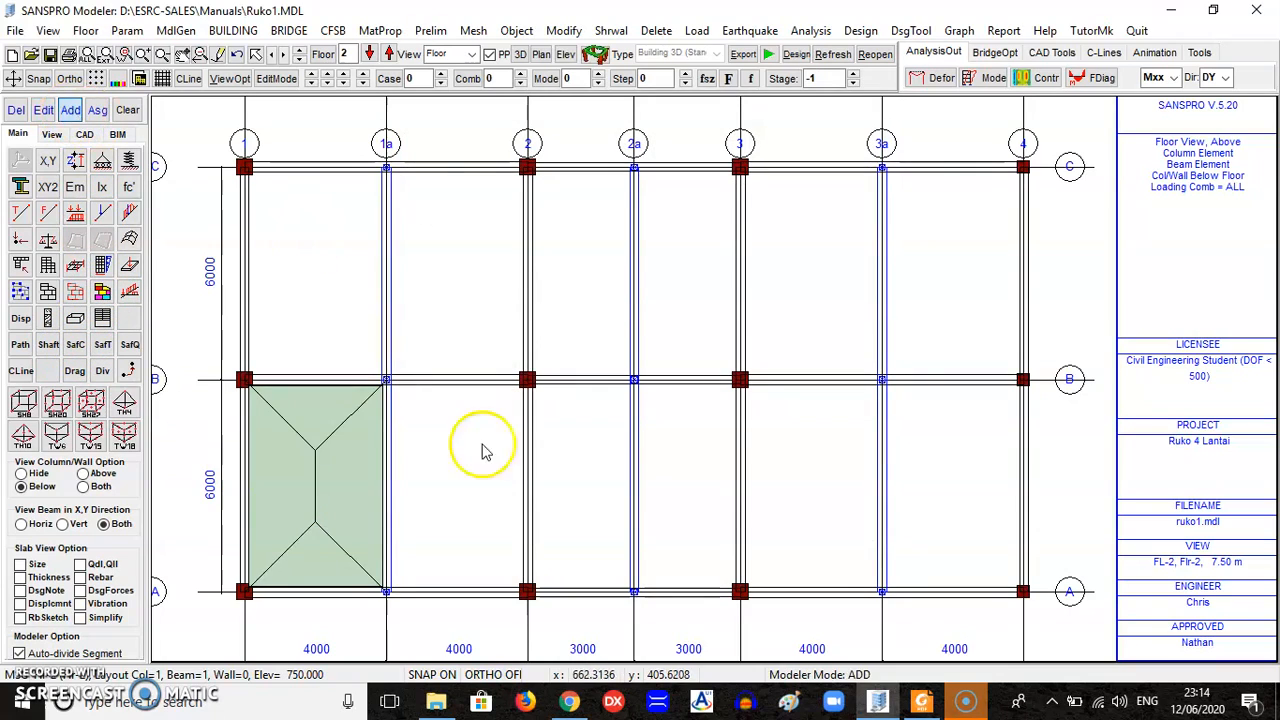
{"action": "left_click", "coordinate": [528, 592]}
{"action": "left_click", "coordinate": [528, 382]}
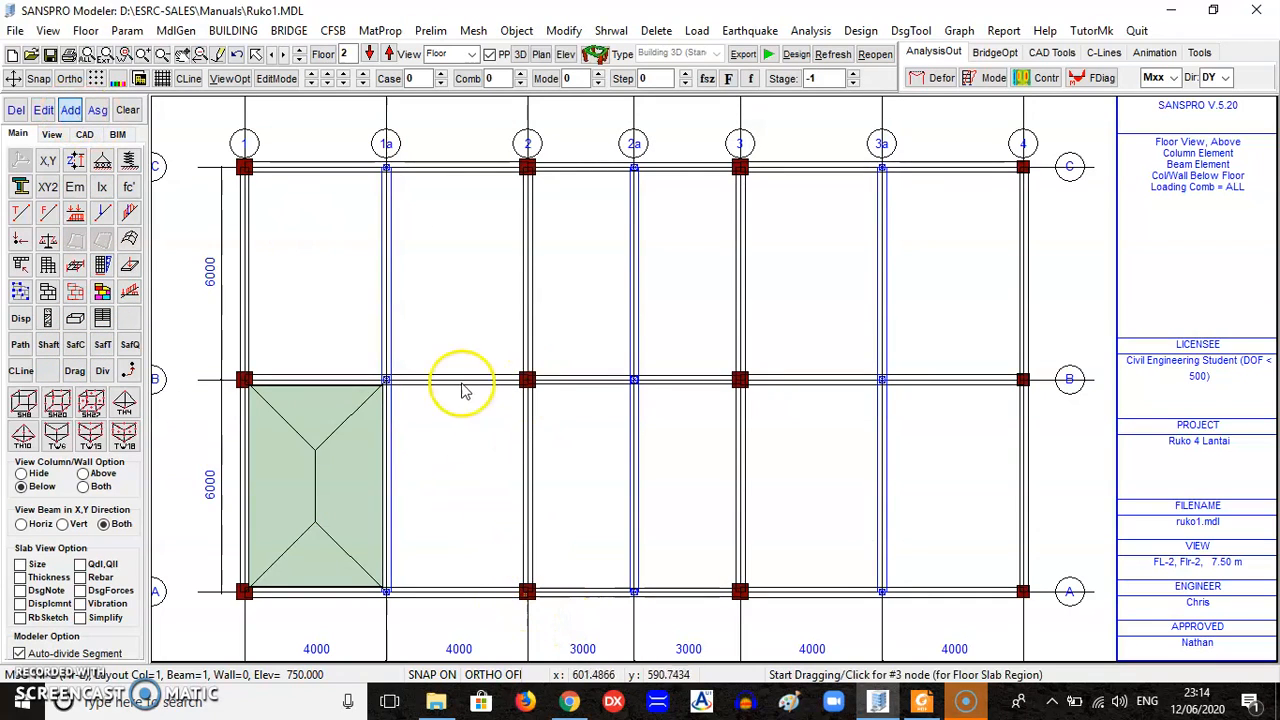
{"action": "left_click", "coordinate": [386, 380]}
{"action": "left_click", "coordinate": [386, 590]}
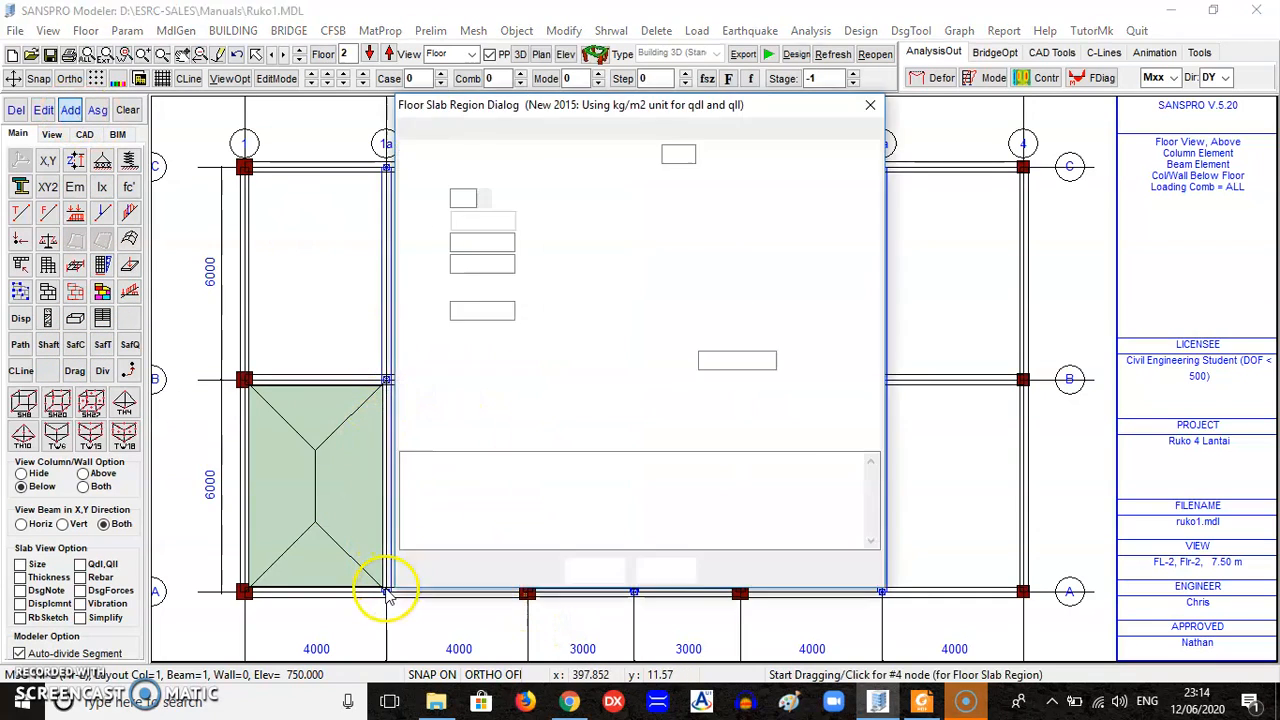
{"action": "left_click", "coordinate": [594, 572]}
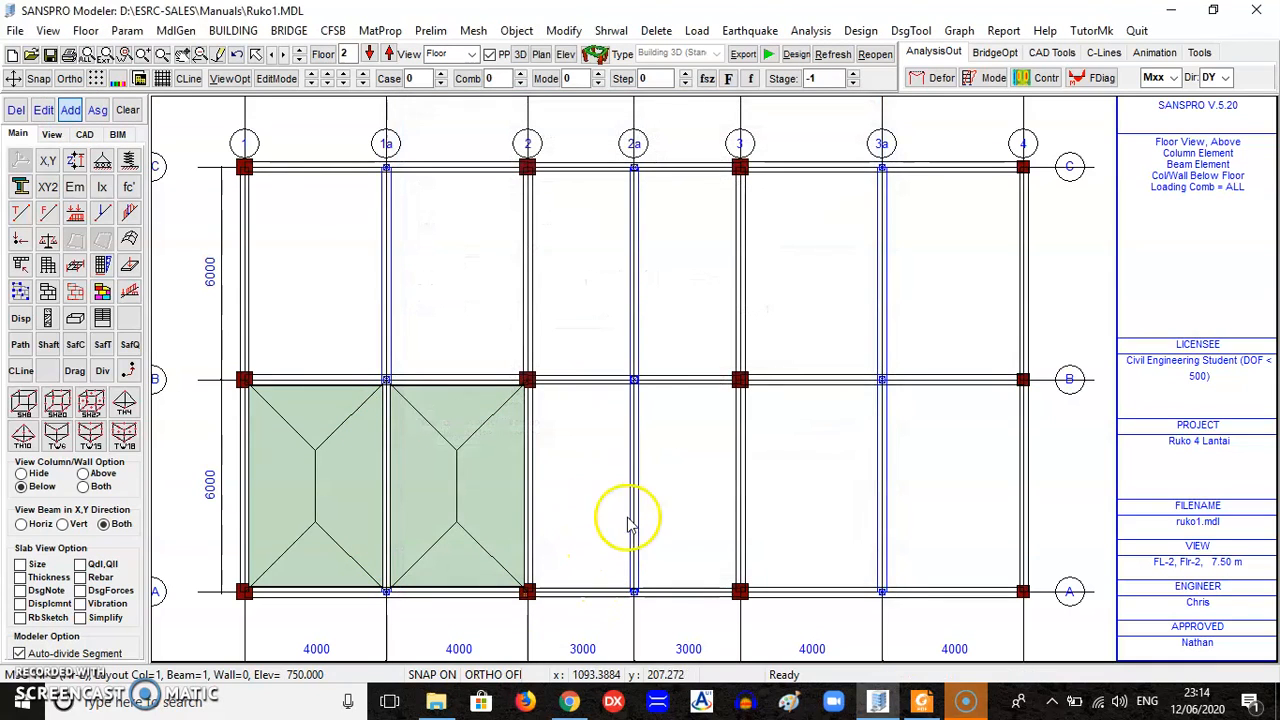
- Add multiple slab regions over the whole floor plan at once, using slab type 6 (TP12)
{"action": "left_click", "coordinate": [518, 32]}
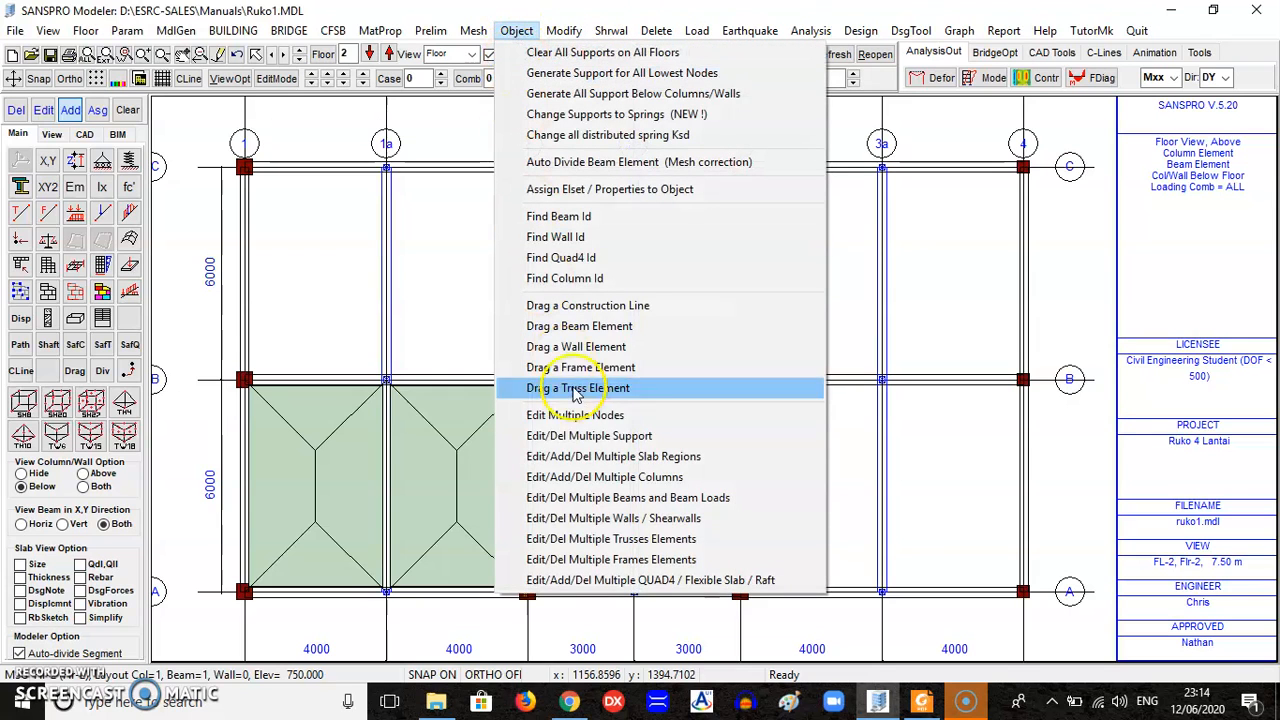
{"action": "left_click", "coordinate": [632, 458]}
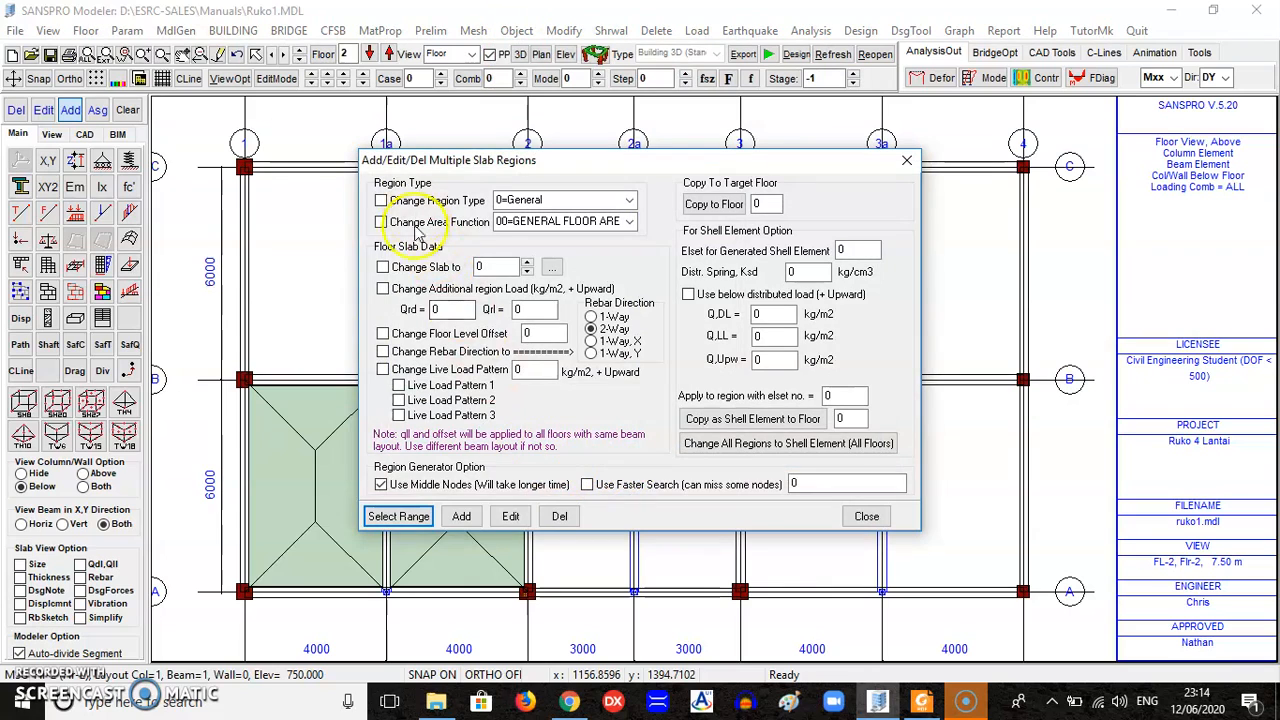
{"action": "left_click", "coordinate": [400, 516]}
{"action": "left_click_drag", "start_coordinate": [202, 136], "coordinate": [1050, 624]}
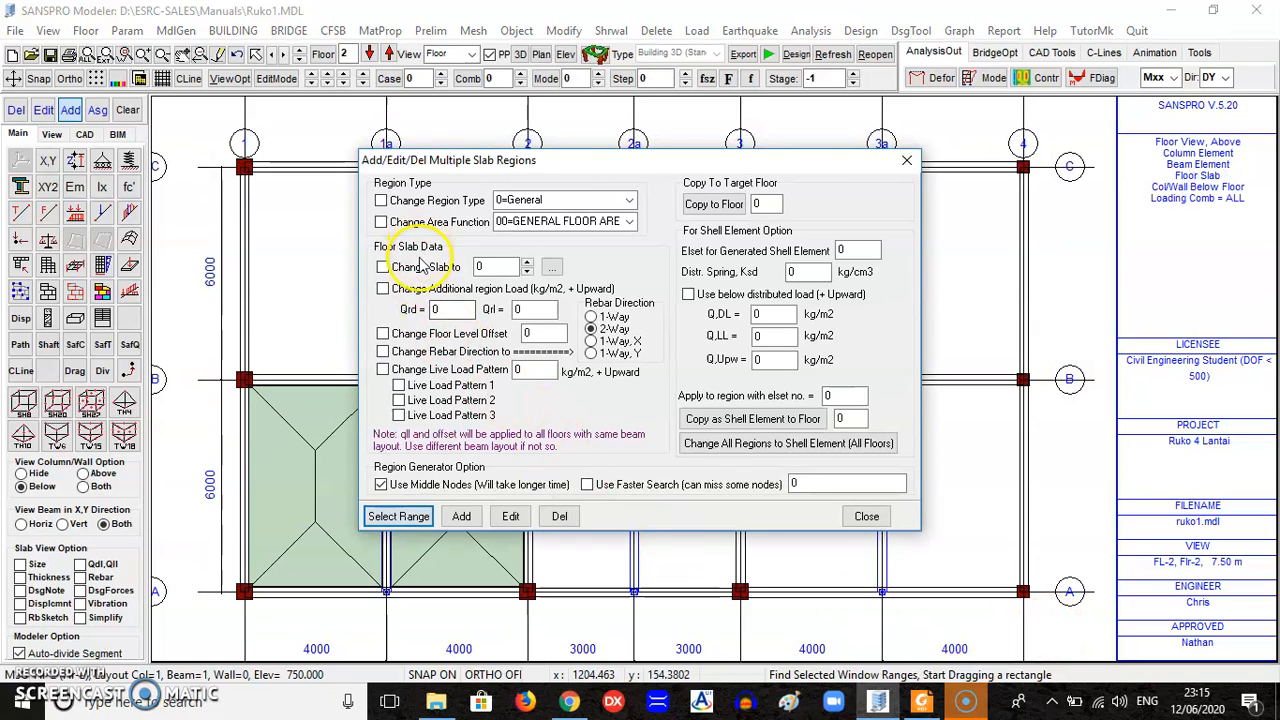
{"action": "left_click", "coordinate": [382, 267]}
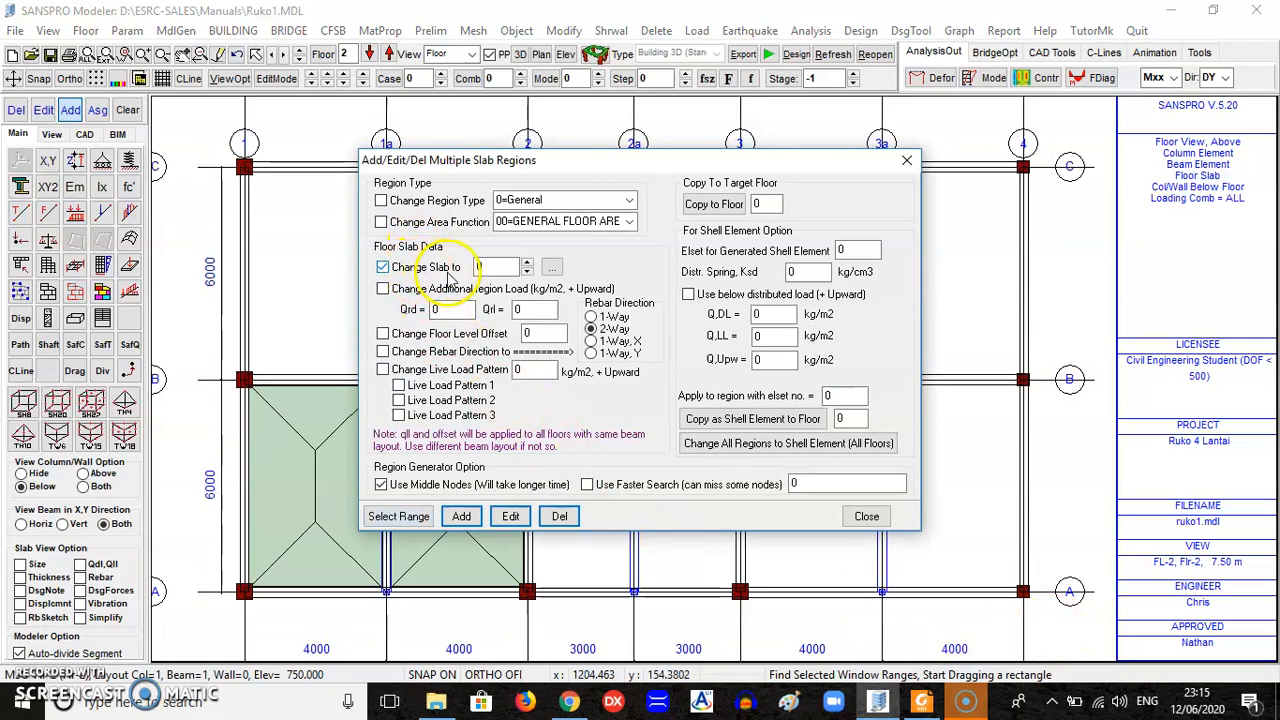
{"action": "left_click", "coordinate": [551, 267]}
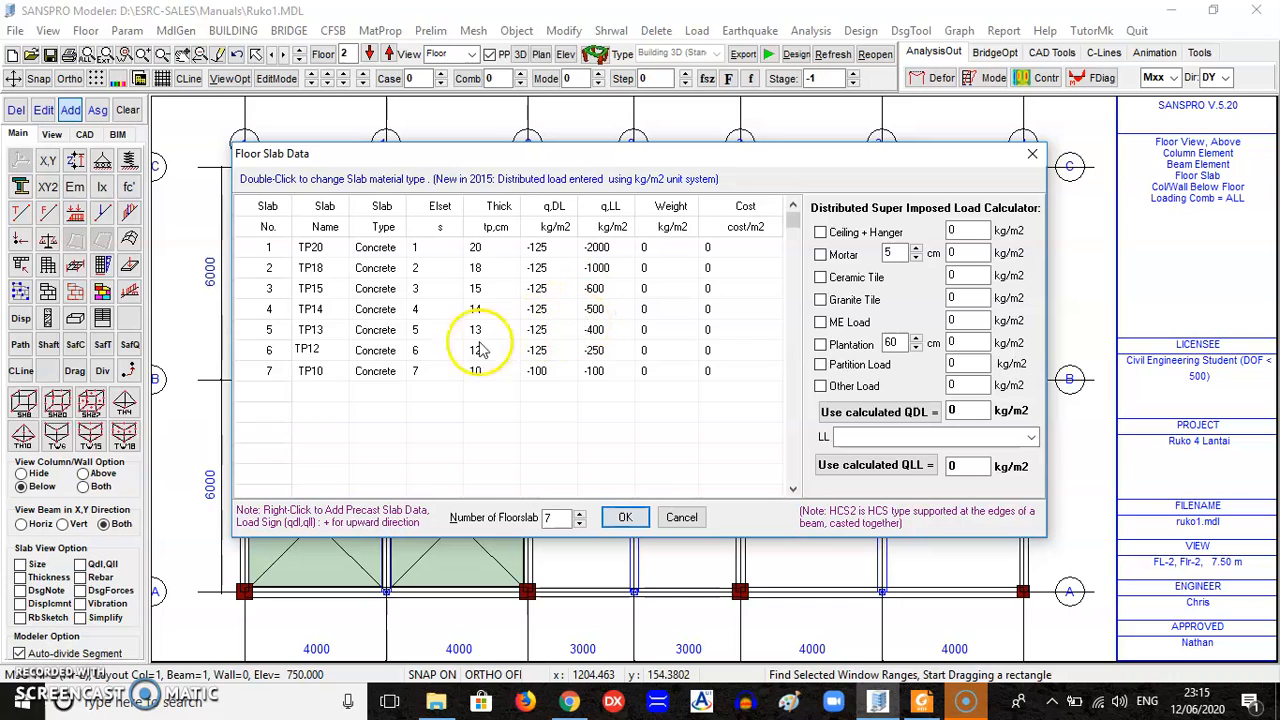
{"action": "left_click", "coordinate": [622, 517]}
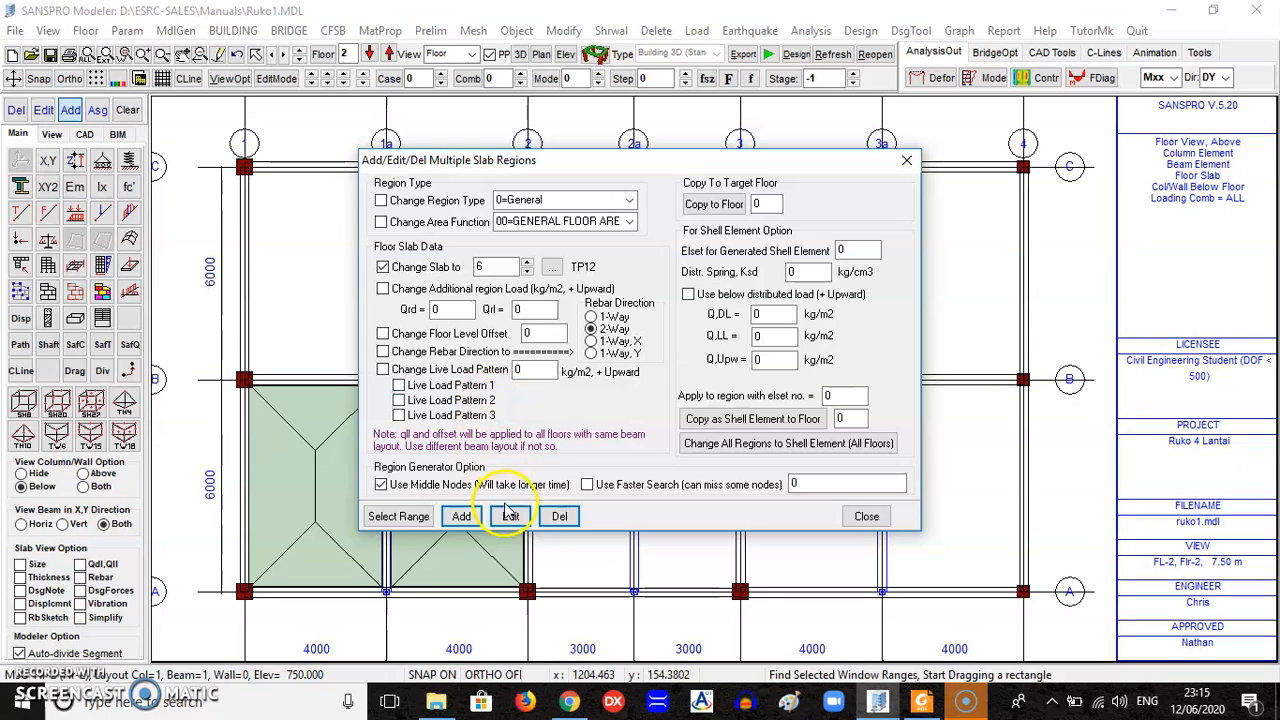
{"action": "left_click", "coordinate": [470, 523]}
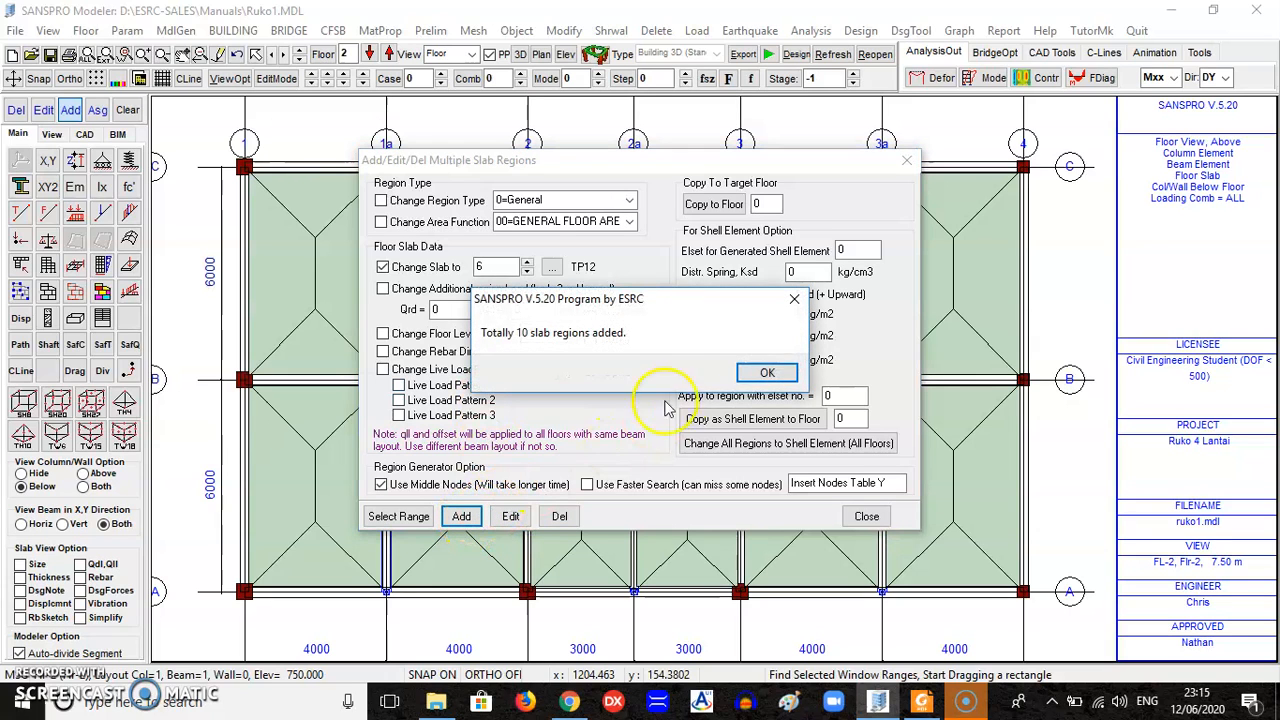
{"action": "left_click", "coordinate": [762, 374]}
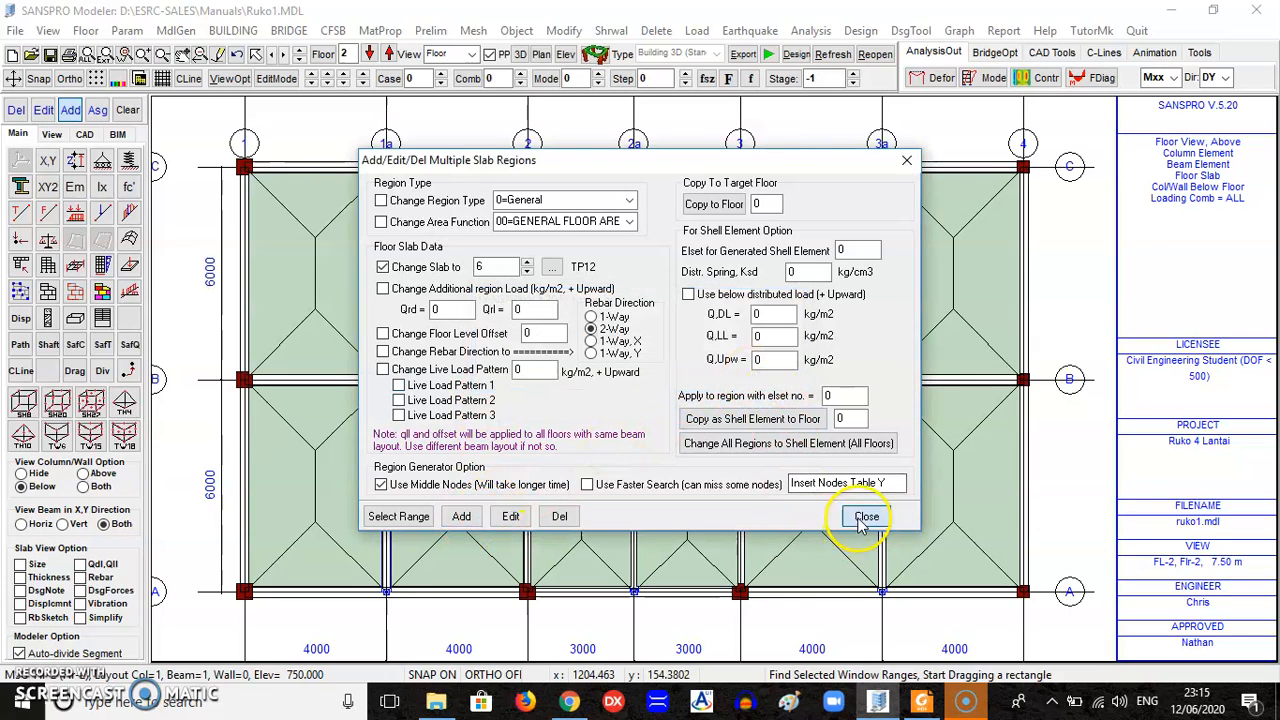
{"action": "left_click", "coordinate": [866, 516]}
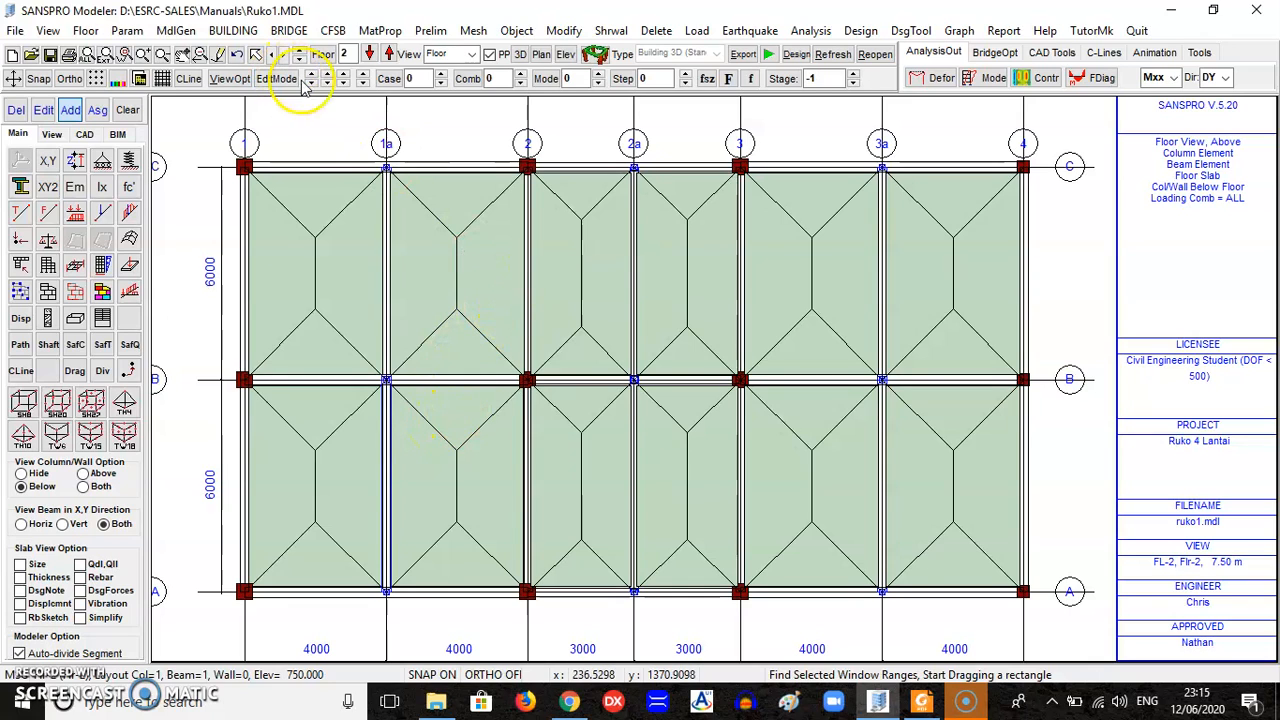
- Display the floor 1 plan and set the active load case to 1
{"action": "left_click", "coordinate": [369, 53]}
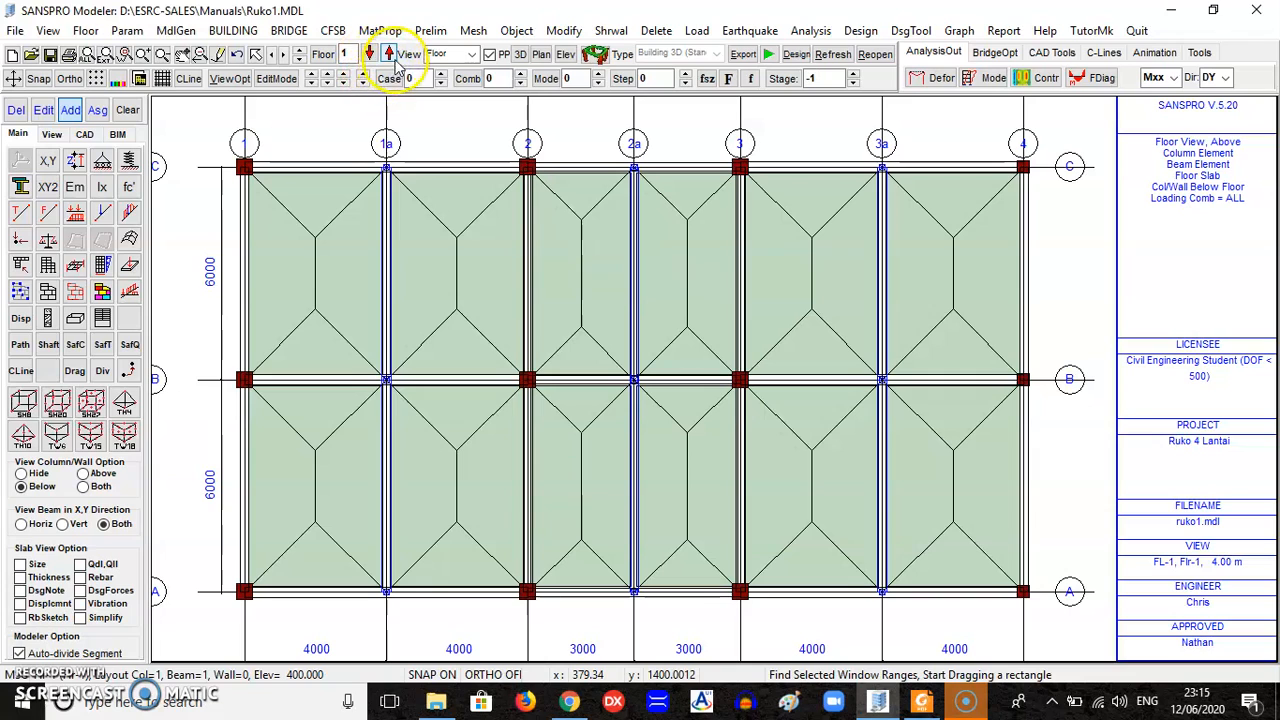
{"action": "left_click", "coordinate": [389, 55]}
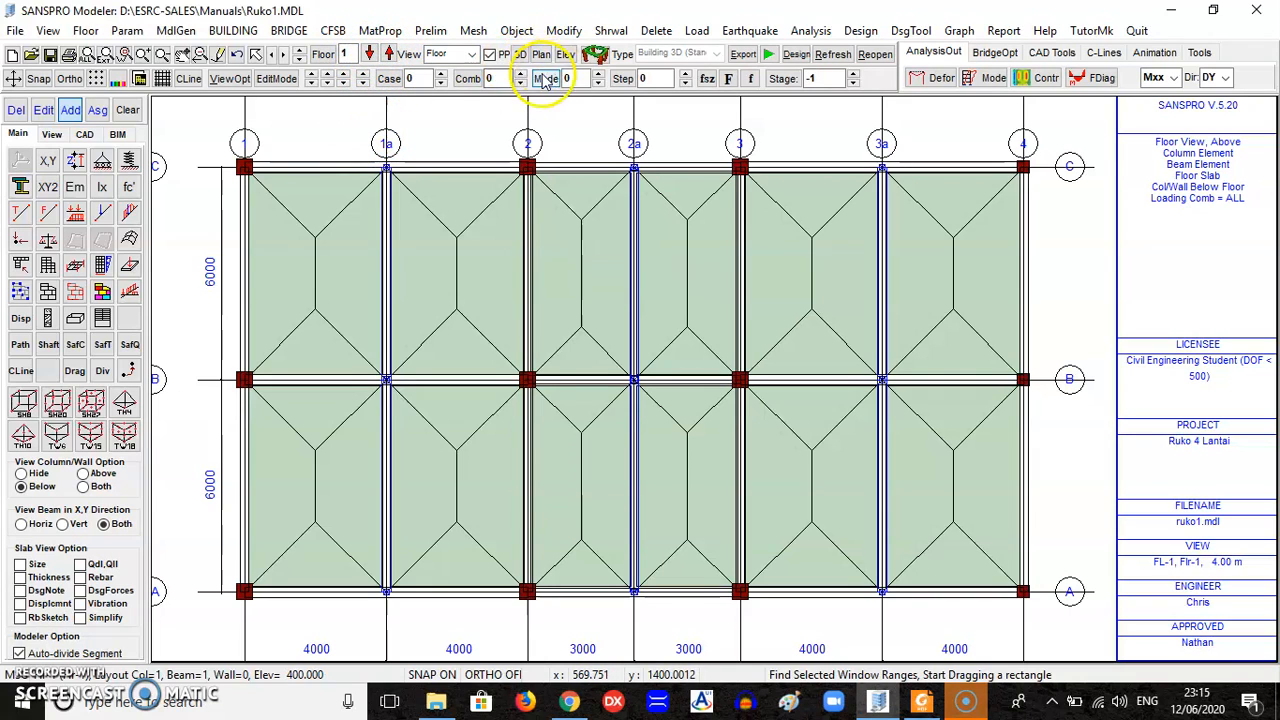
{"action": "left_click", "coordinate": [441, 75]}
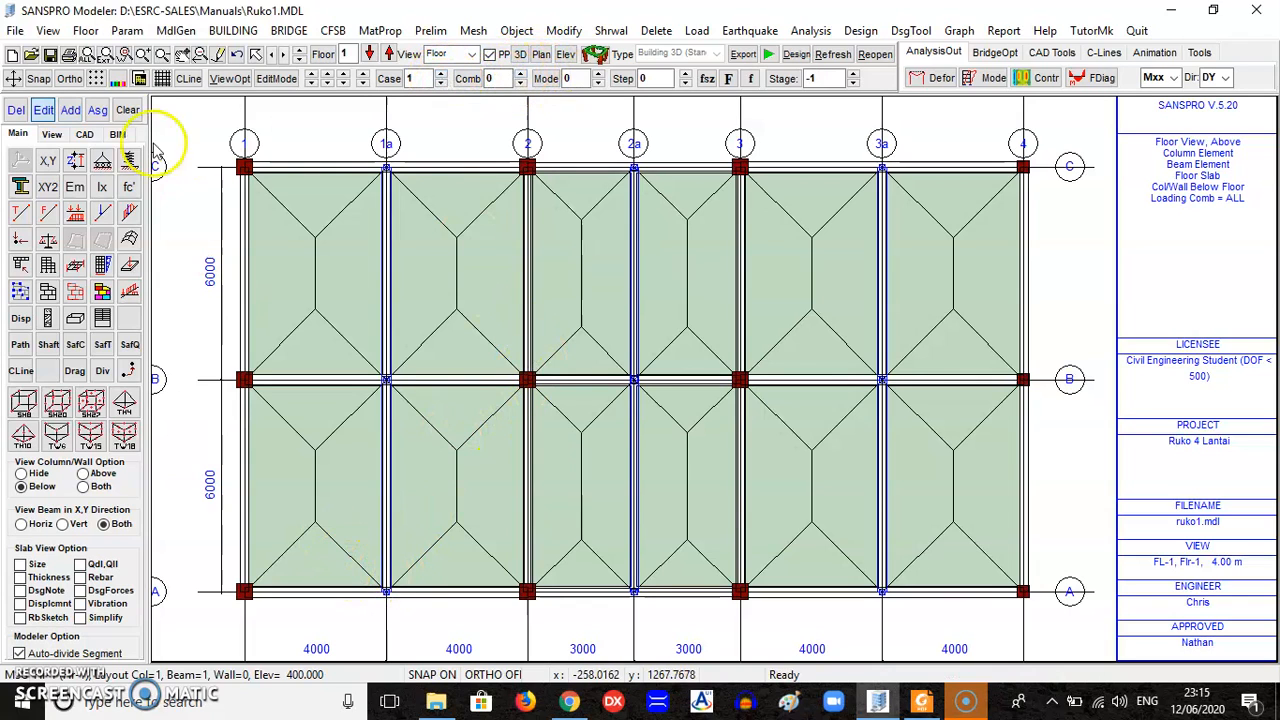
- Review the static load case numbers for dead and live load in the load combination parameters
{"action": "left_click", "coordinate": [127, 30]}
{"action": "left_click", "coordinate": [170, 157]}
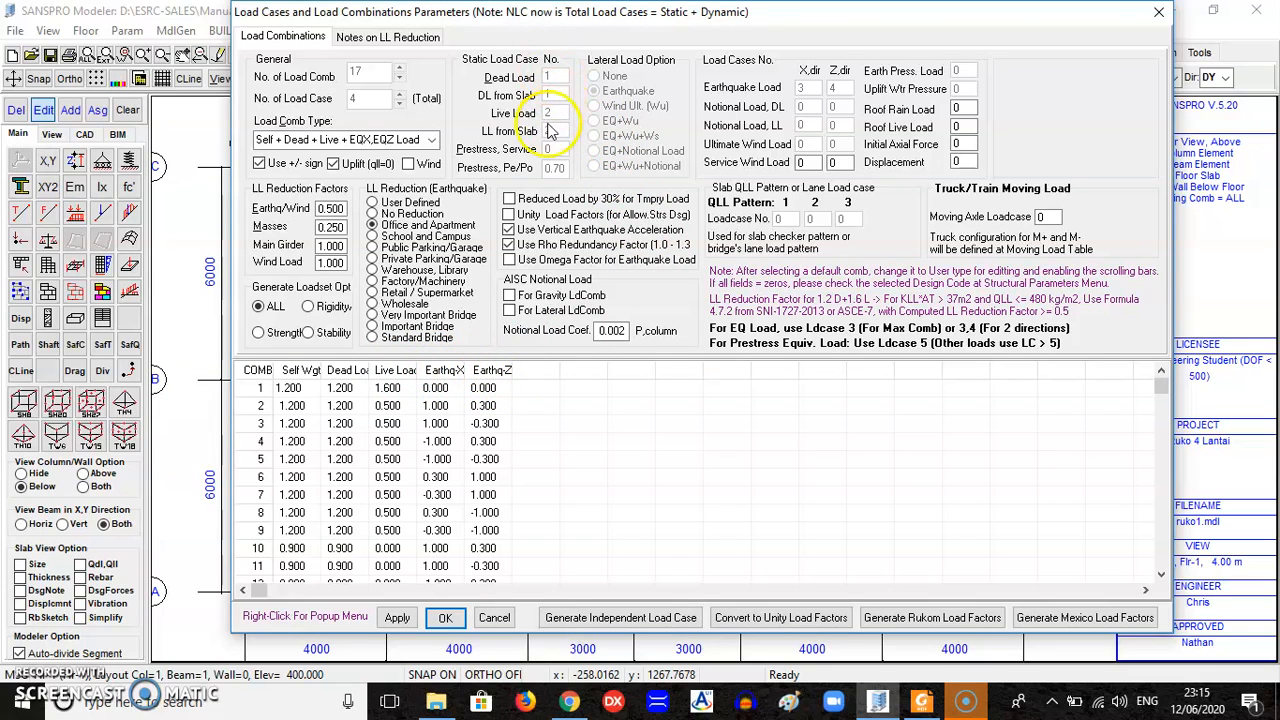
{"action": "left_click", "coordinate": [445, 618]}
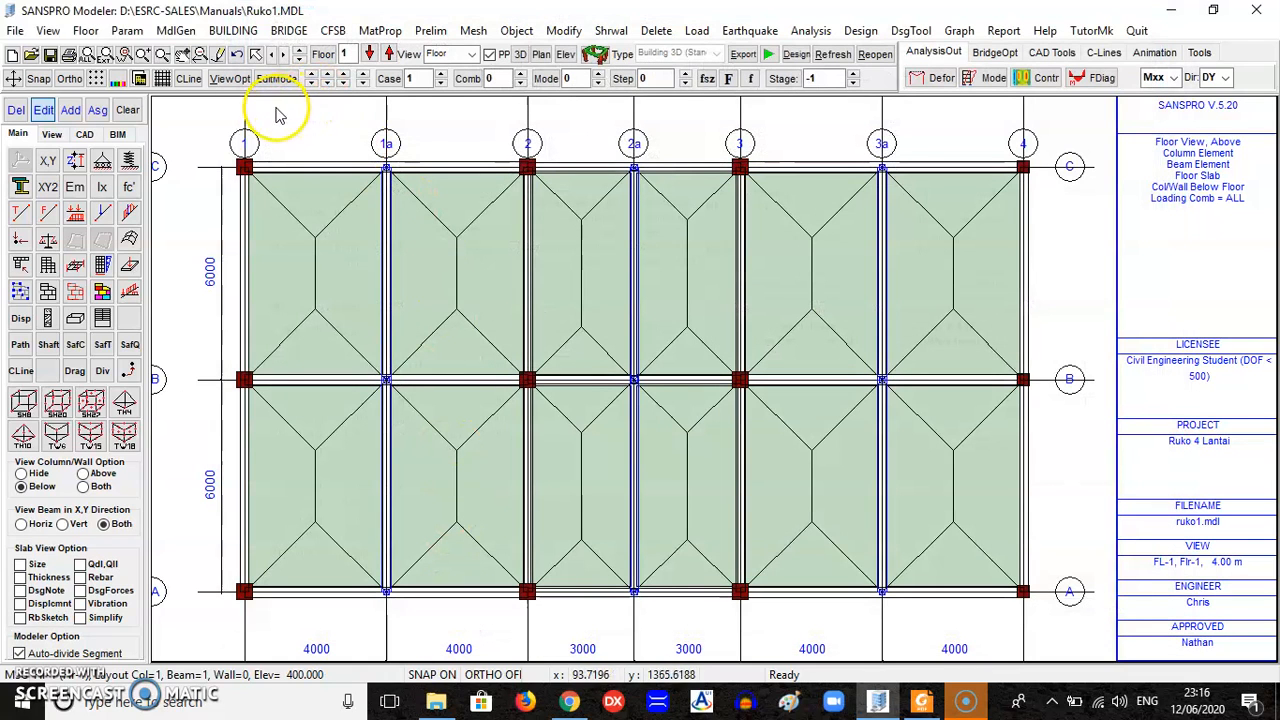
{"action": "left_click", "coordinate": [439, 82]}
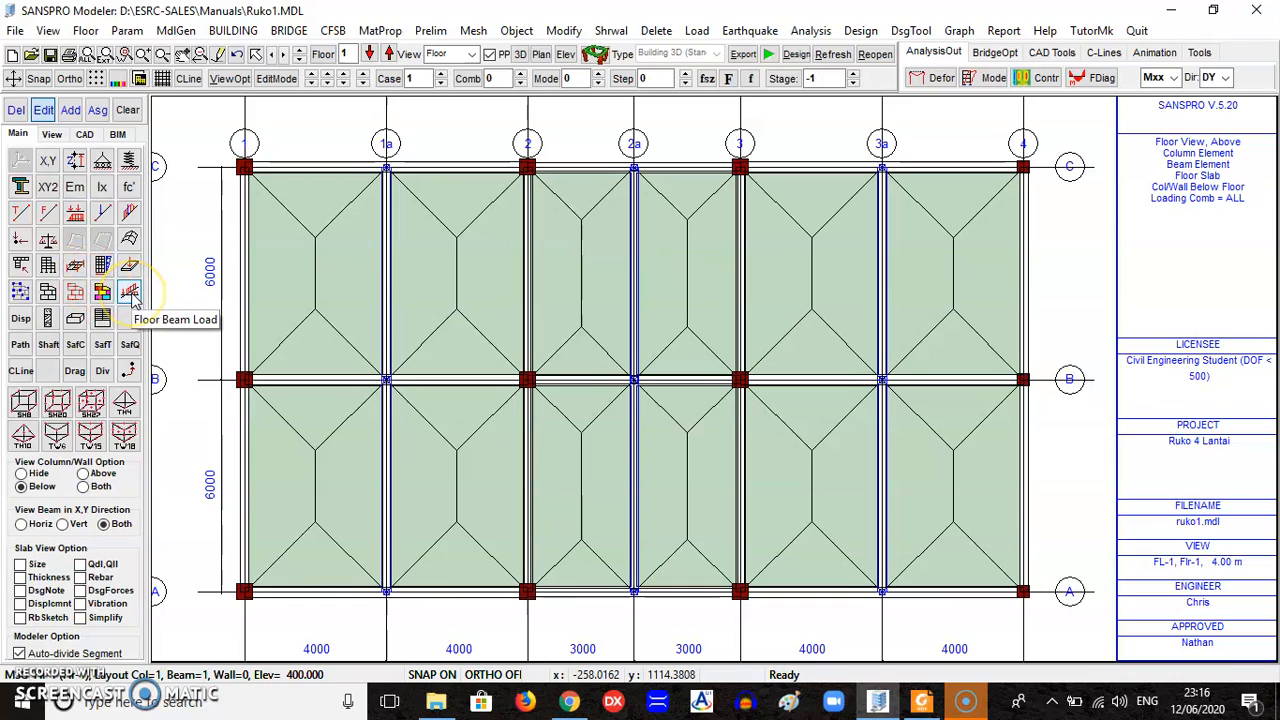
{"action": "left_click", "coordinate": [130, 292]}
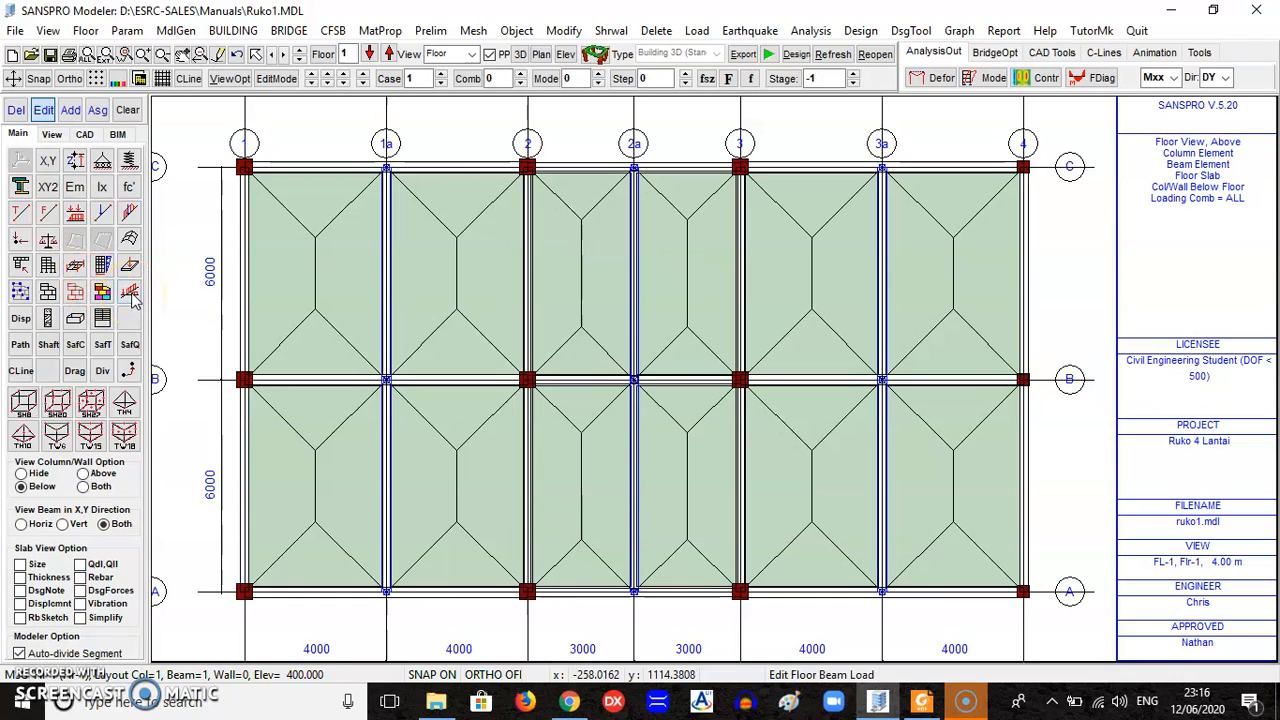
{"action": "left_click", "coordinate": [71, 112]}
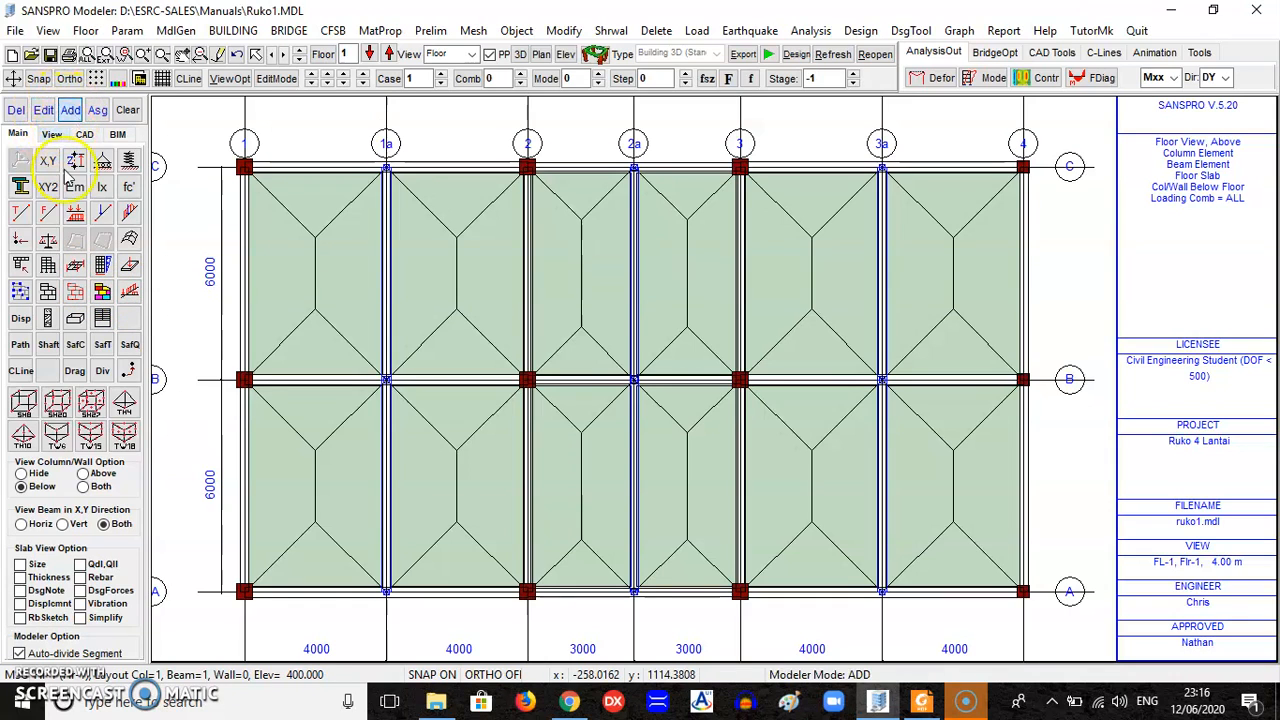
{"action": "left_click", "coordinate": [329, 602]}
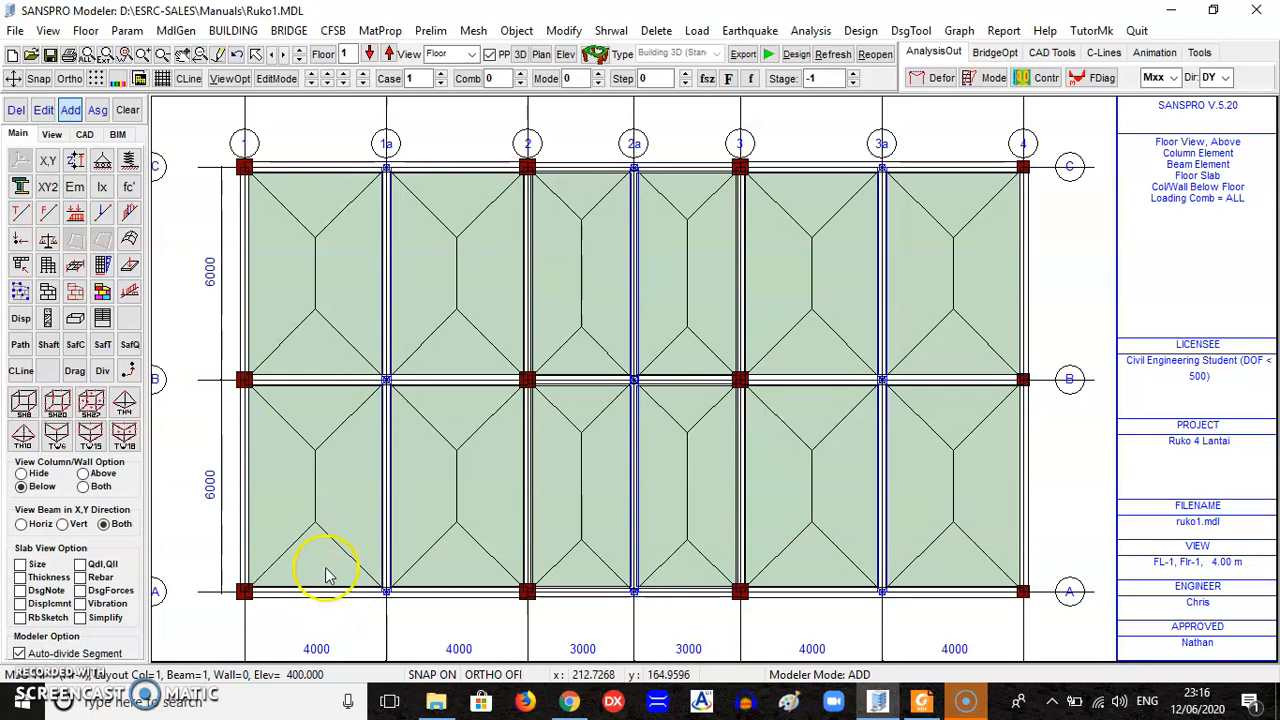
- Hide the floor slabs, element widths and grid lines in the floor 1 plan, leaving beams as single lines
{"action": "left_click", "coordinate": [53, 136]}
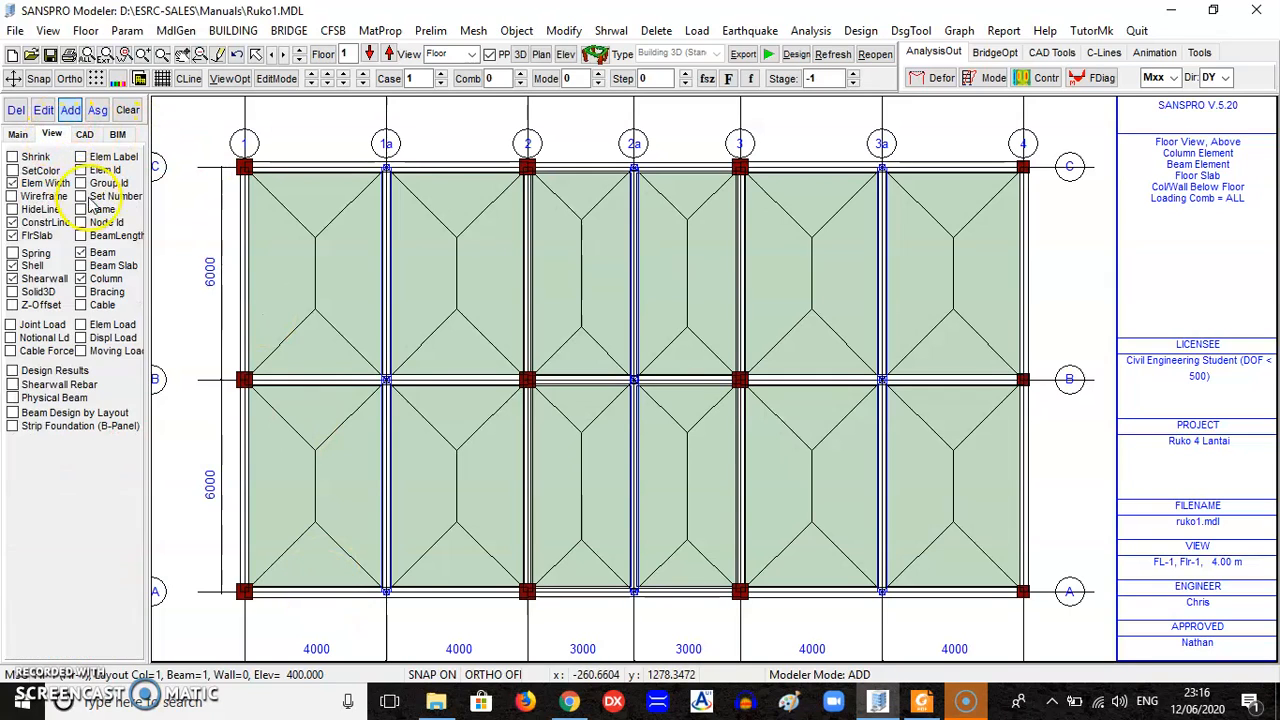
{"action": "left_click", "coordinate": [96, 267]}
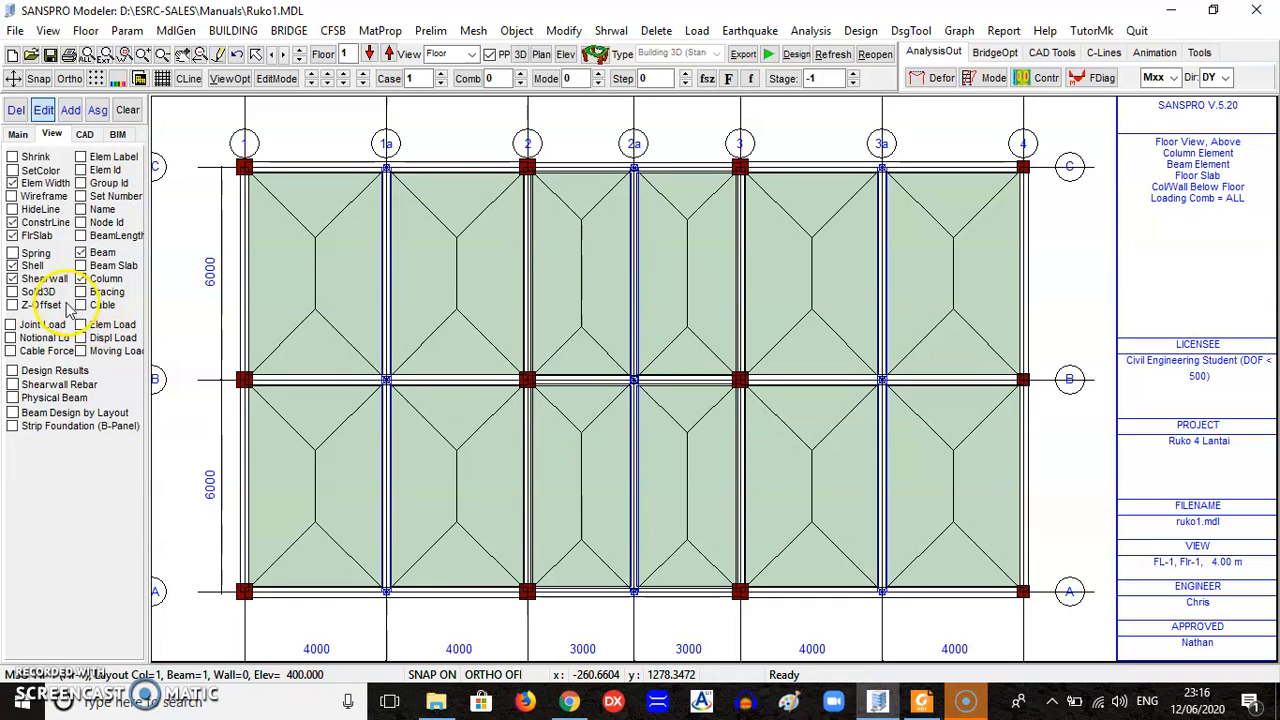
{"action": "left_click", "coordinate": [35, 236]}
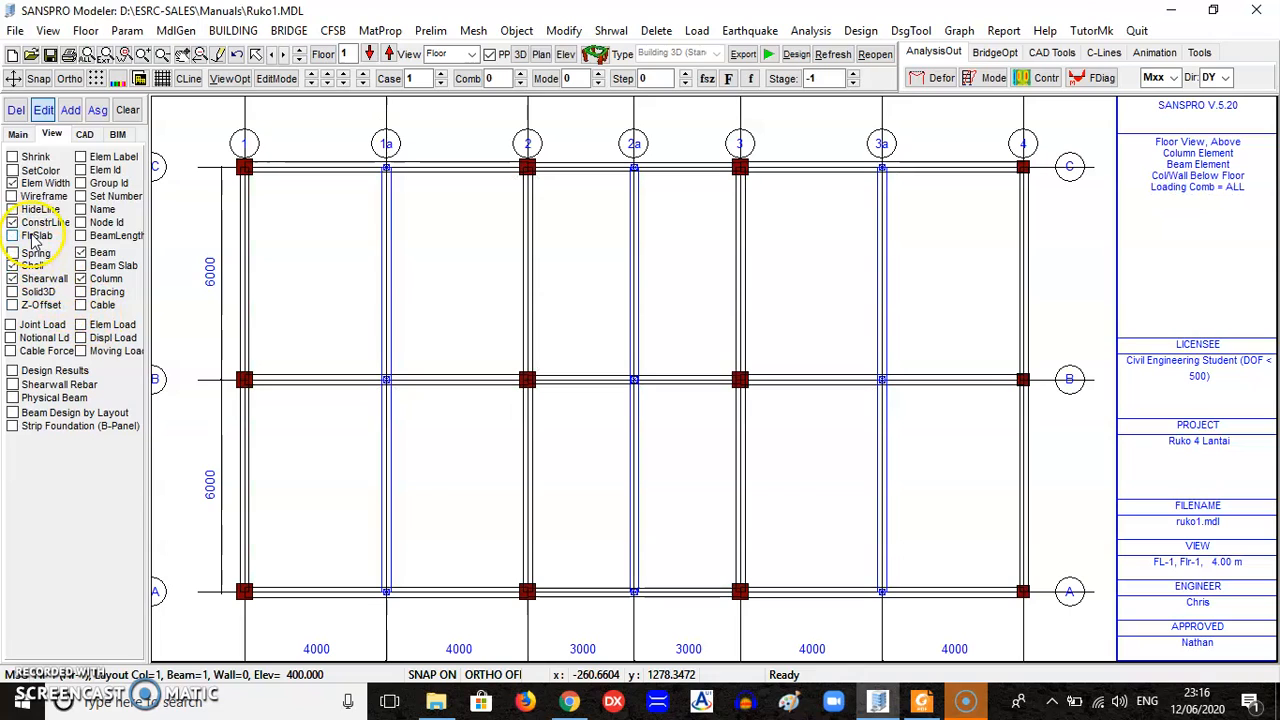
{"action": "left_click", "coordinate": [42, 184]}
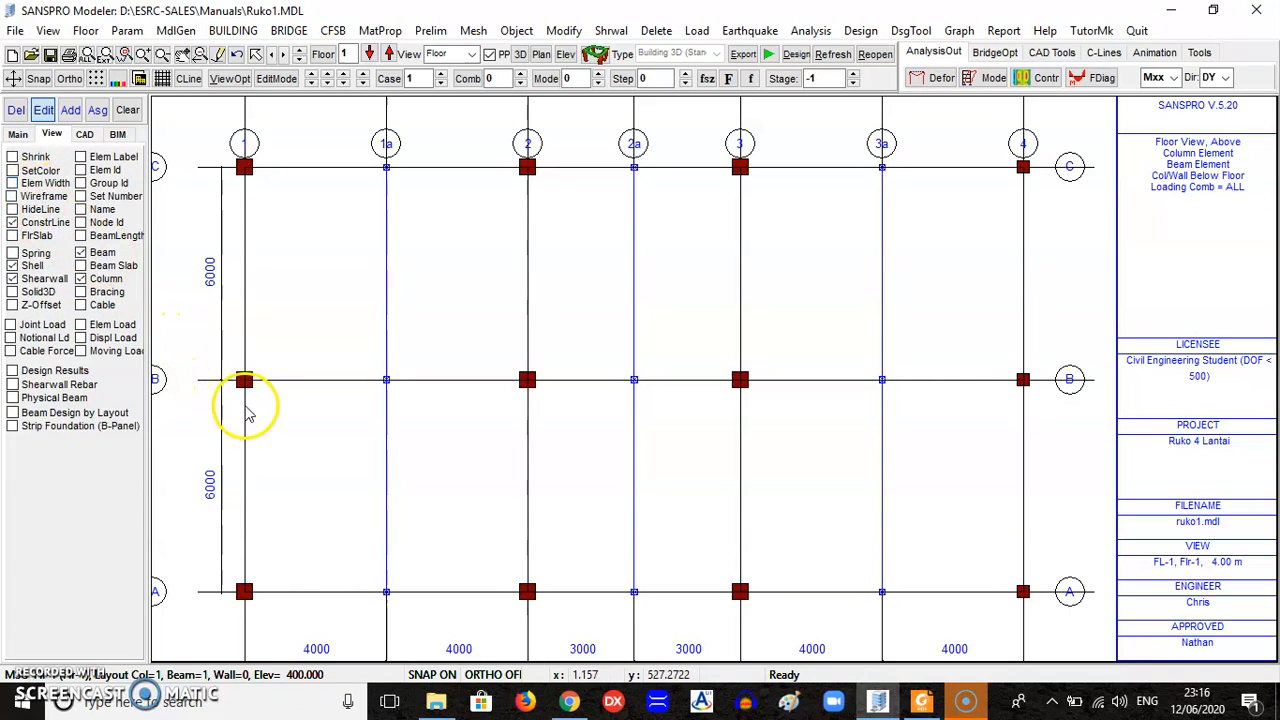
{"action": "left_click", "coordinate": [161, 78]}
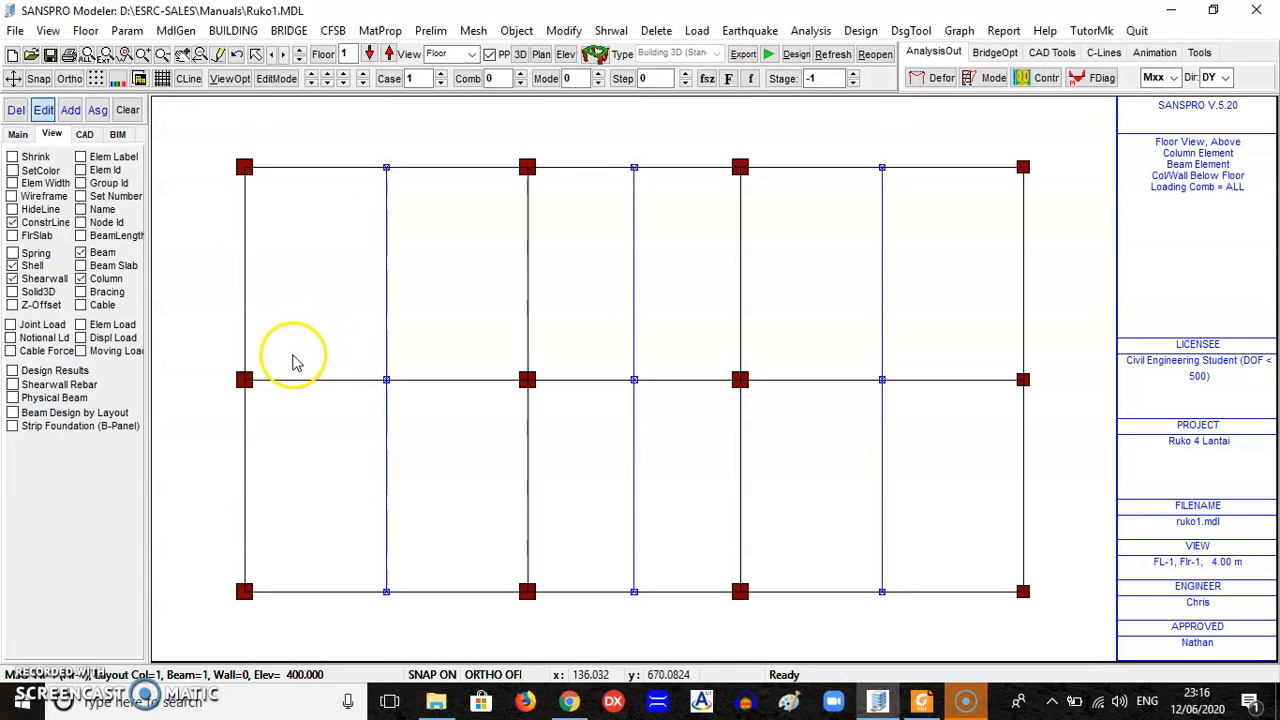
- Add the Hebel_3m qy floor beam load of -4.5 to the axis A beam between grids 1 and 1a
{"action": "left_click", "coordinate": [18, 134]}
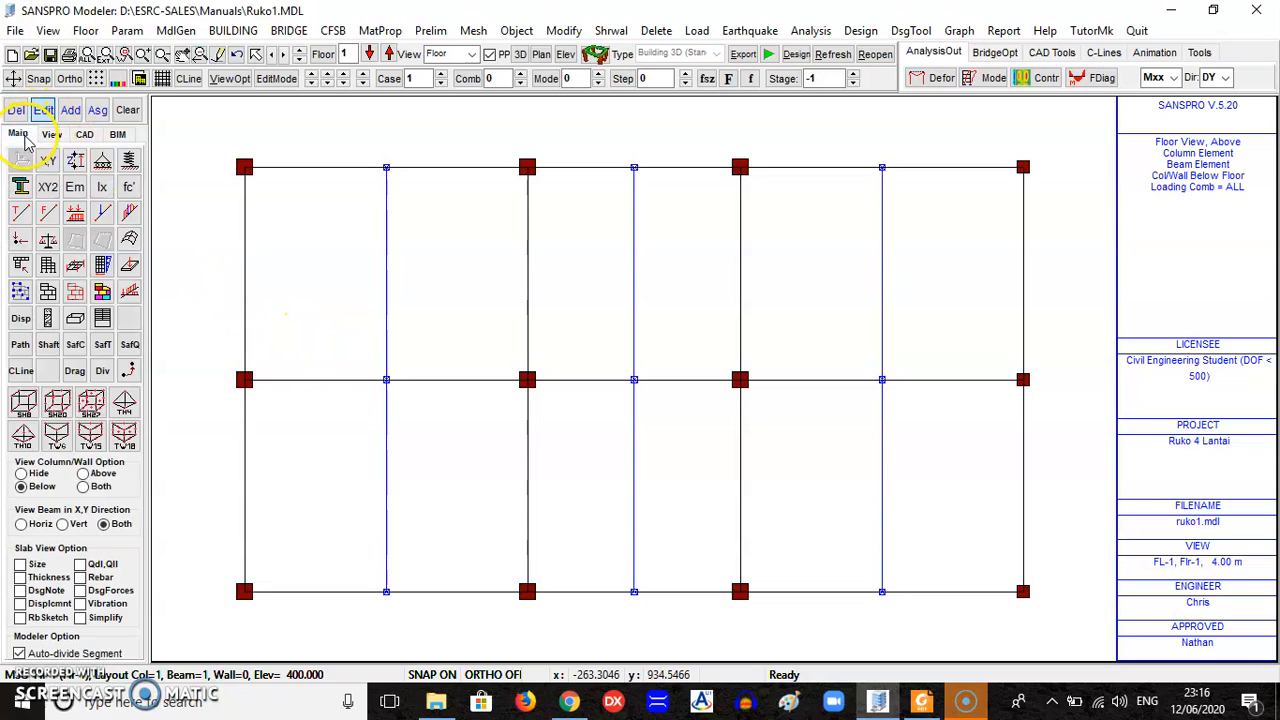
{"action": "left_click", "coordinate": [129, 292]}
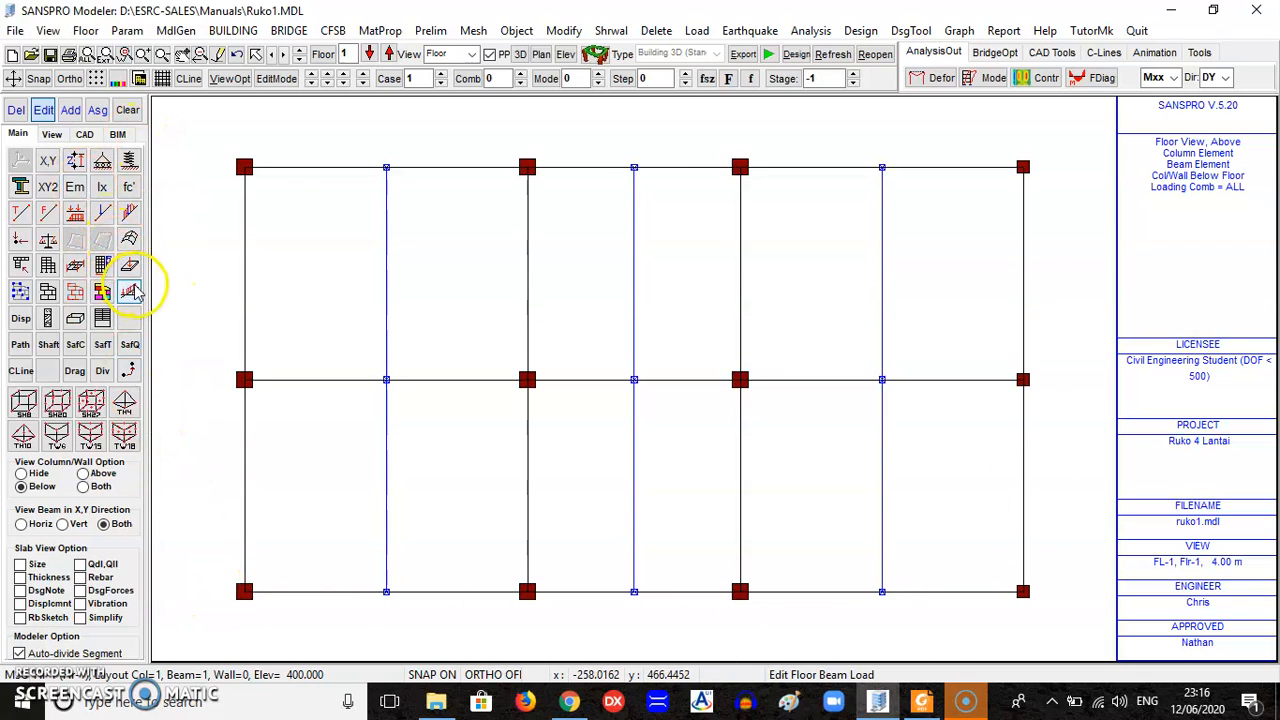
{"action": "left_click", "coordinate": [70, 110]}
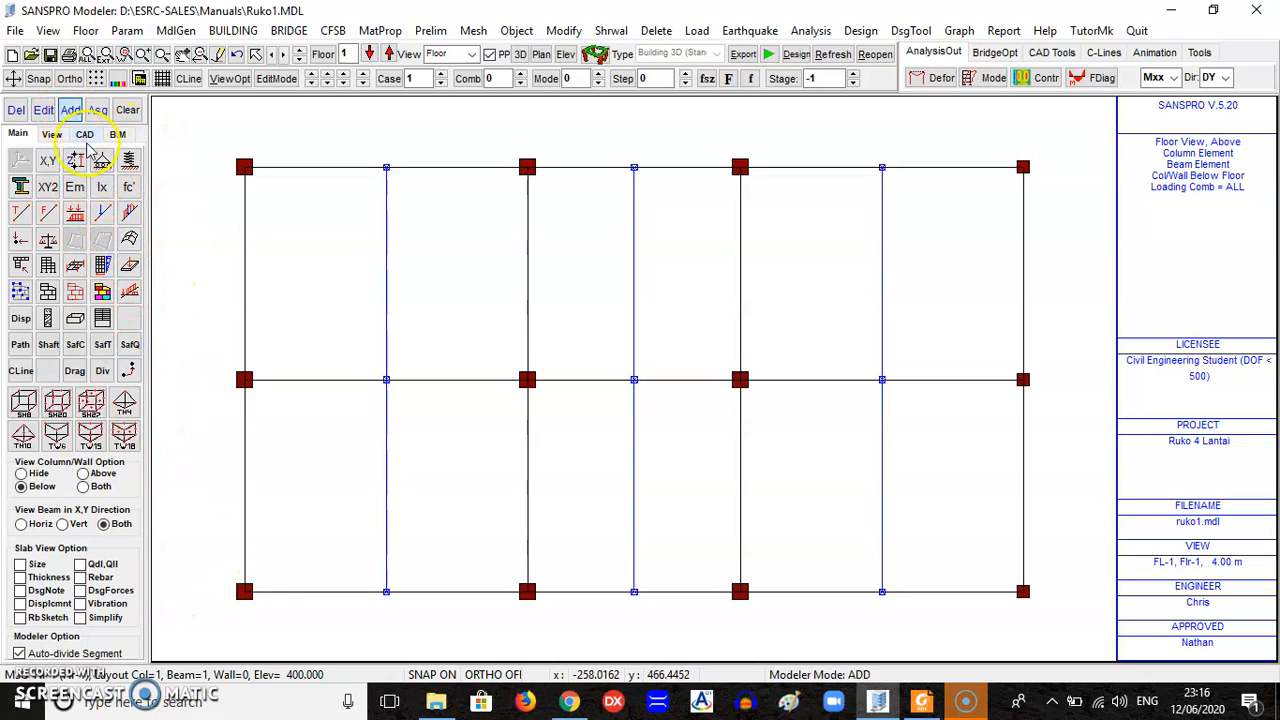
{"action": "left_click", "coordinate": [320, 596]}
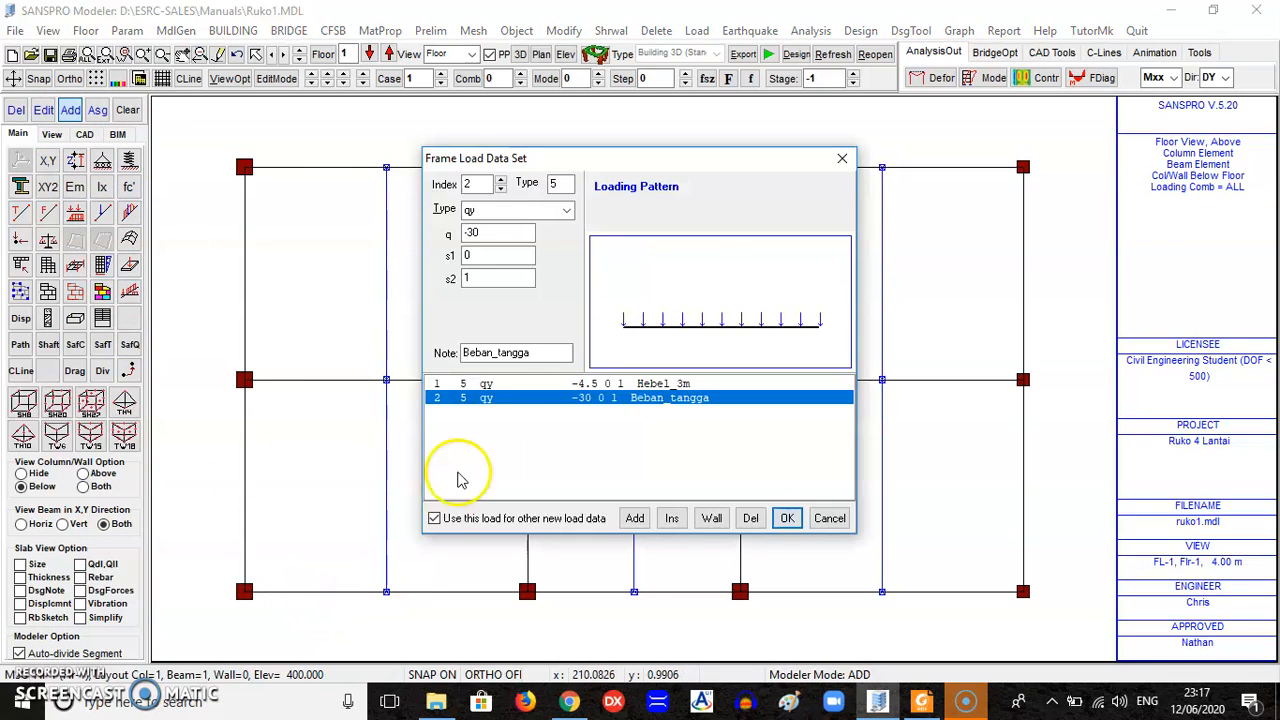
{"action": "left_click", "coordinate": [535, 384]}
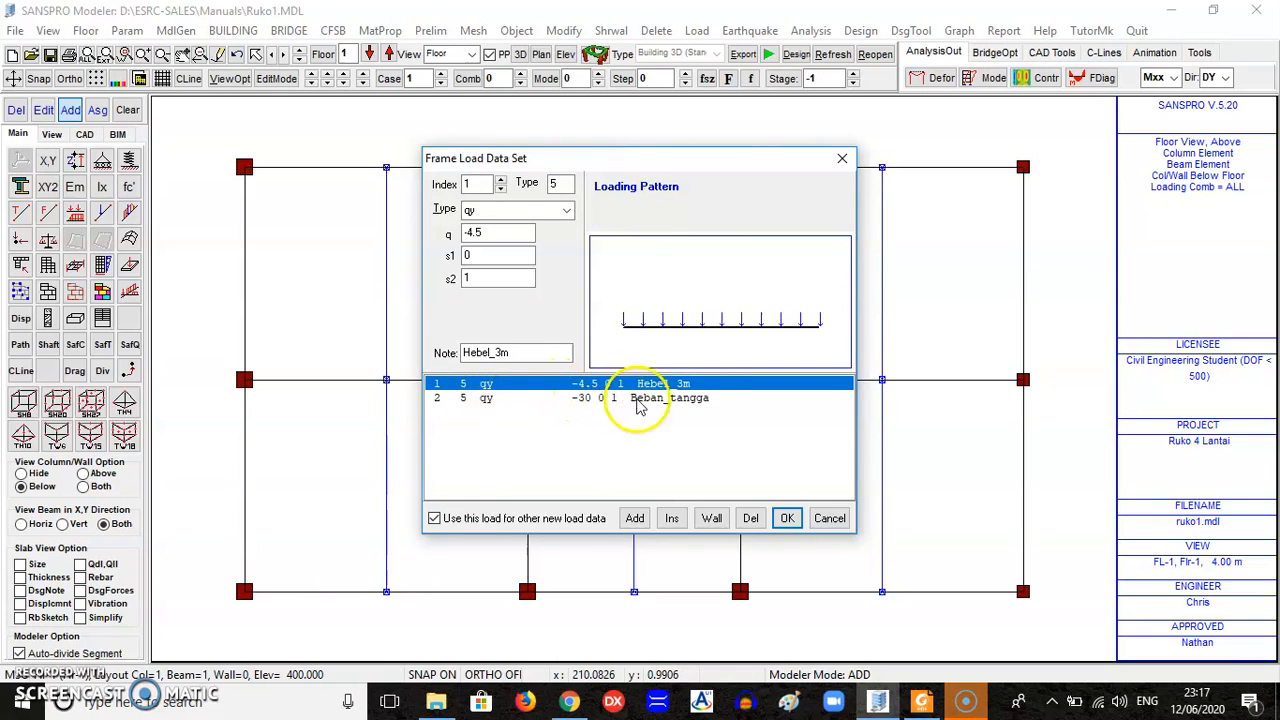
{"action": "left_click", "coordinate": [787, 518]}
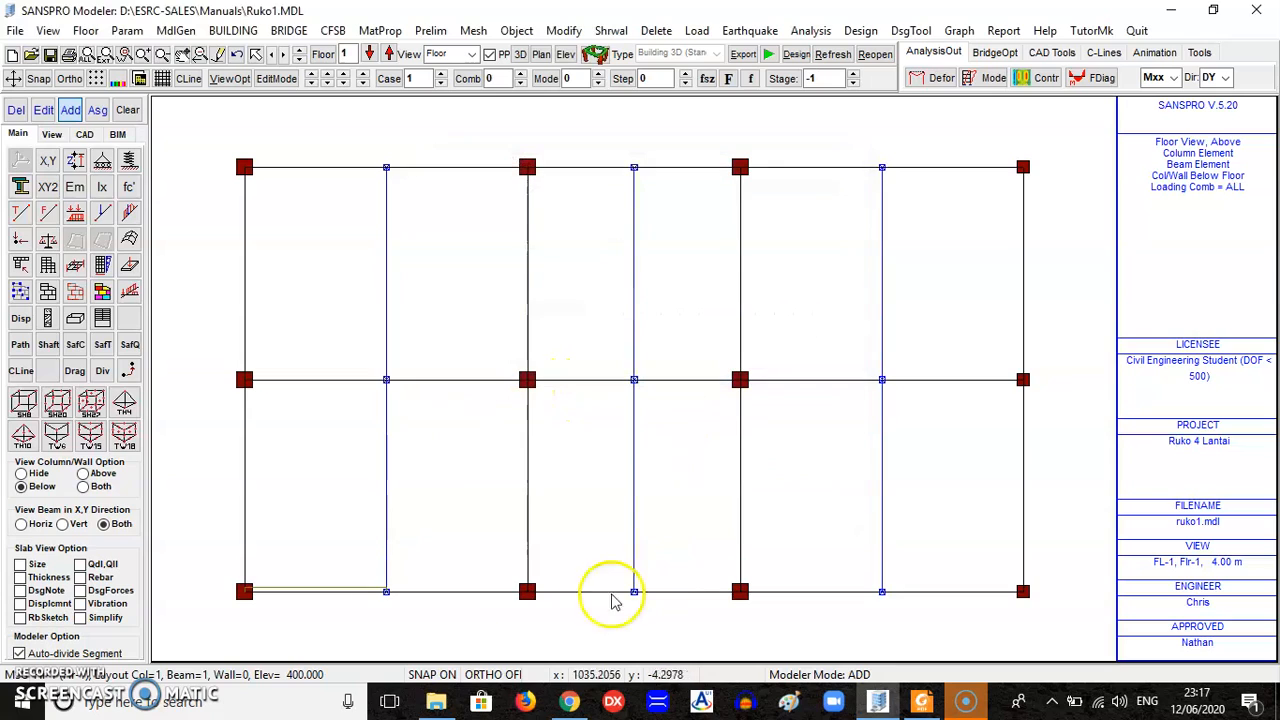
- Apply the Hebel_3m load to the remaining axis A beams and to both beams on grid 4
{"action": "left_click", "coordinate": [463, 596]}
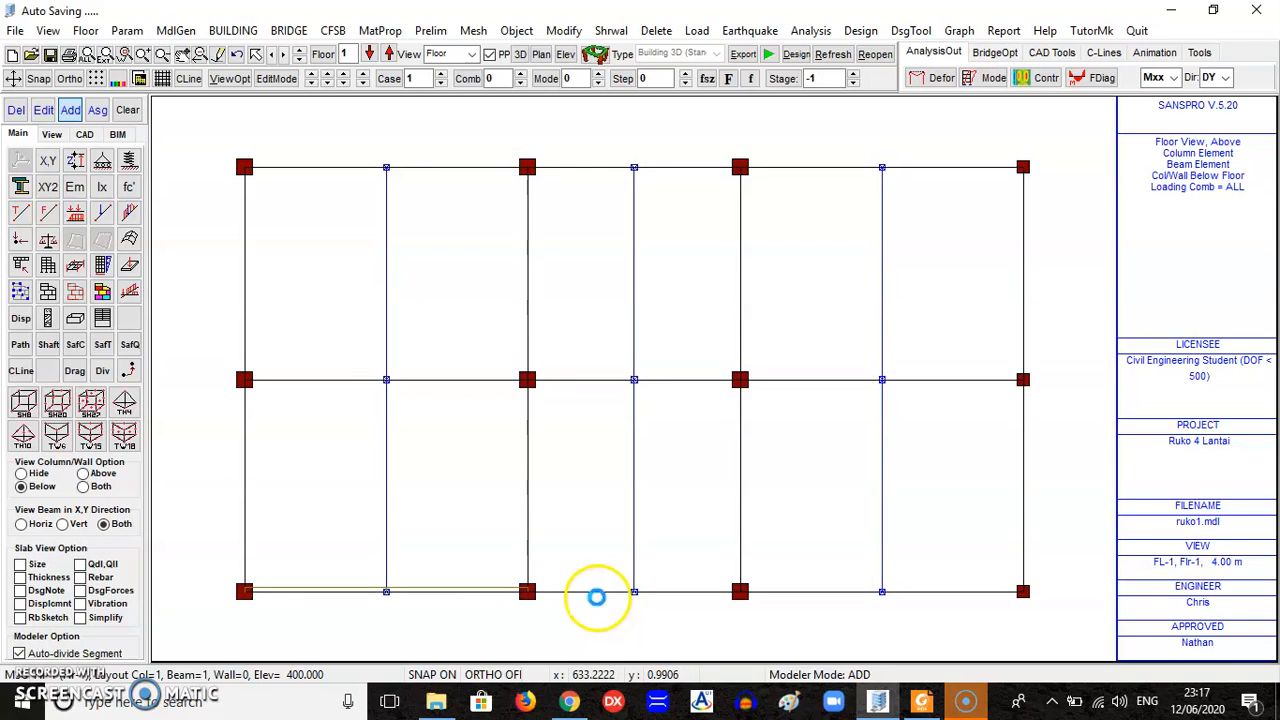
{"action": "left_click", "coordinate": [596, 594]}
{"action": "left_click", "coordinate": [686, 594]}
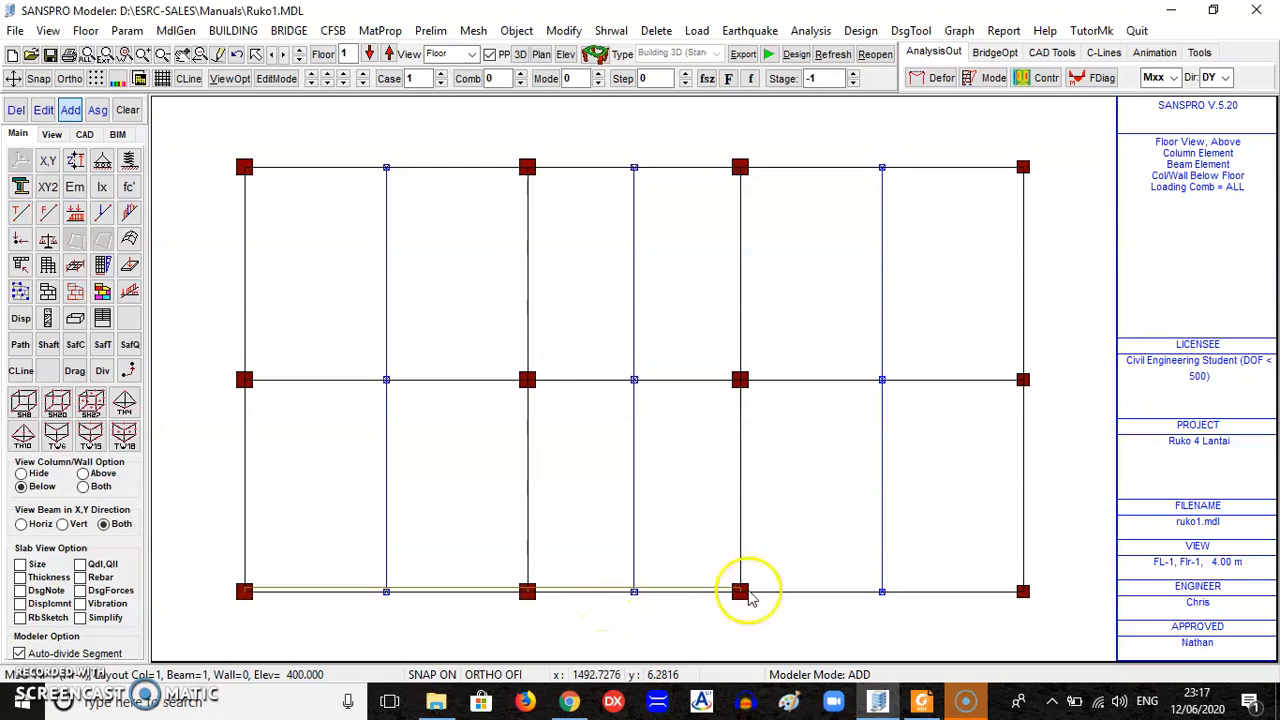
{"action": "left_click", "coordinate": [811, 594]}
{"action": "left_click", "coordinate": [948, 594]}
{"action": "left_click", "coordinate": [1023, 495]}
{"action": "left_click", "coordinate": [1025, 300]}
- Apply the Hebel_3m load to all beams along axis C and both beams on grid 1
{"action": "left_click", "coordinate": [950, 167]}
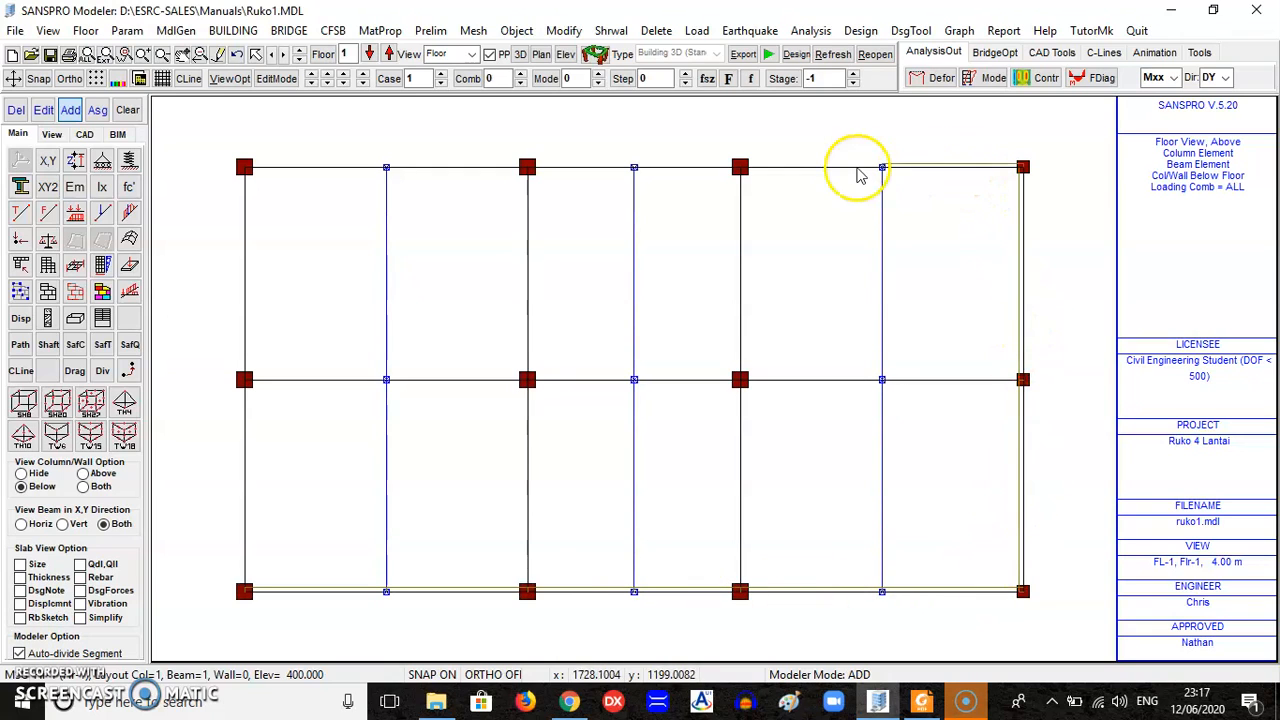
{"action": "left_click", "coordinate": [815, 168]}
{"action": "left_click", "coordinate": [686, 168]}
{"action": "left_click", "coordinate": [583, 168]}
{"action": "left_click", "coordinate": [462, 168]}
{"action": "left_click", "coordinate": [329, 166]}
{"action": "left_click", "coordinate": [244, 250]}
{"action": "left_click", "coordinate": [245, 500]}
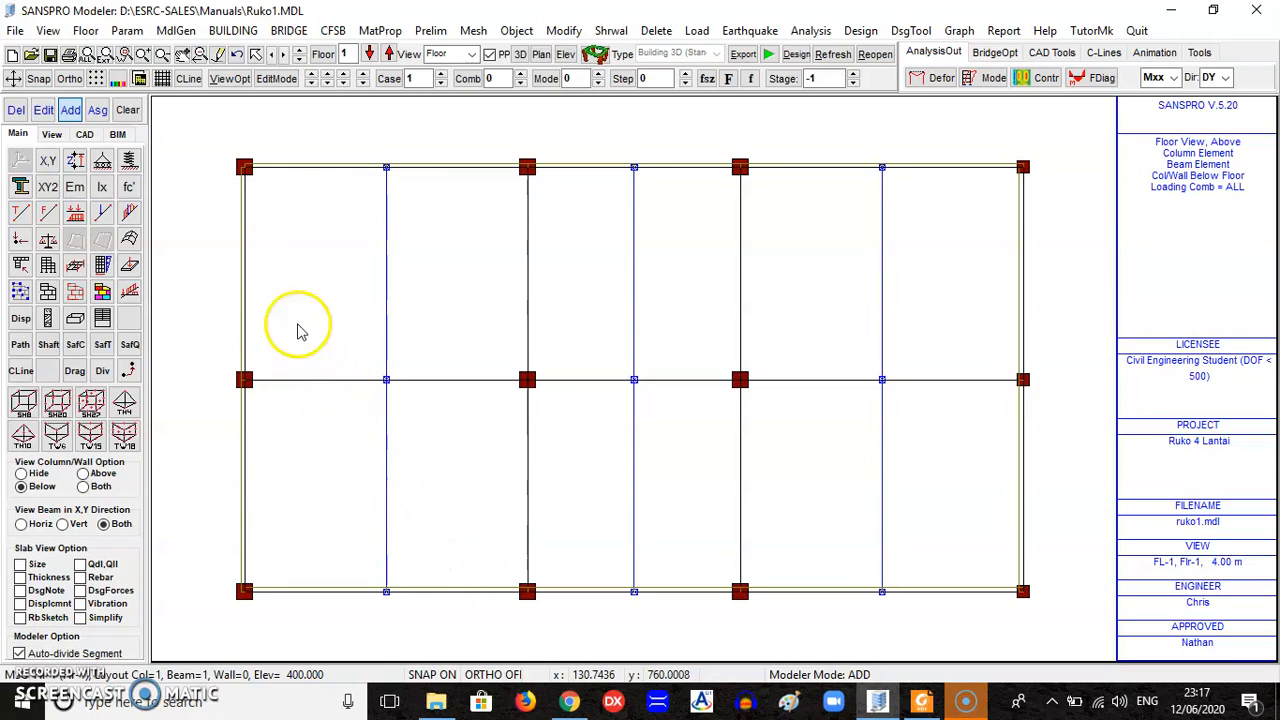
- Add the Beban_tangga qy load of -30 to the beams between grids 2a and 3 on axes A and B
{"action": "left_click", "coordinate": [129, 289]}
{"action": "left_click", "coordinate": [70, 111]}
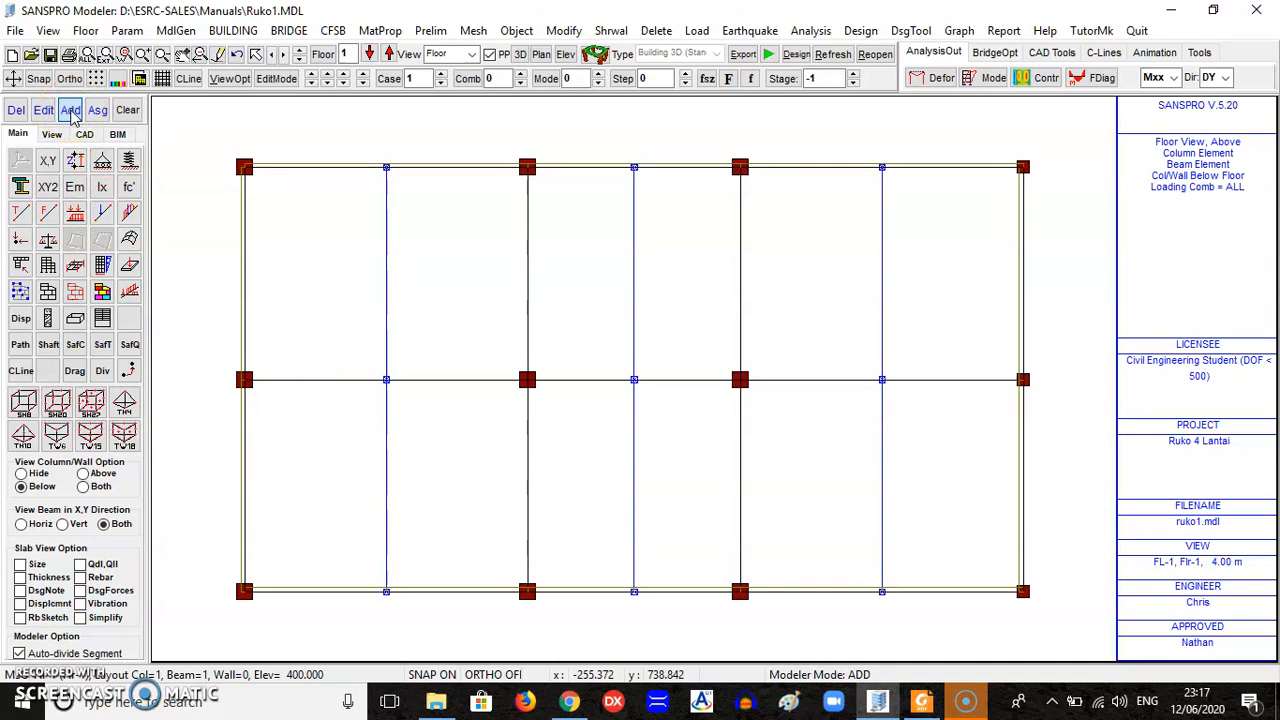
{"action": "left_click", "coordinate": [690, 594]}
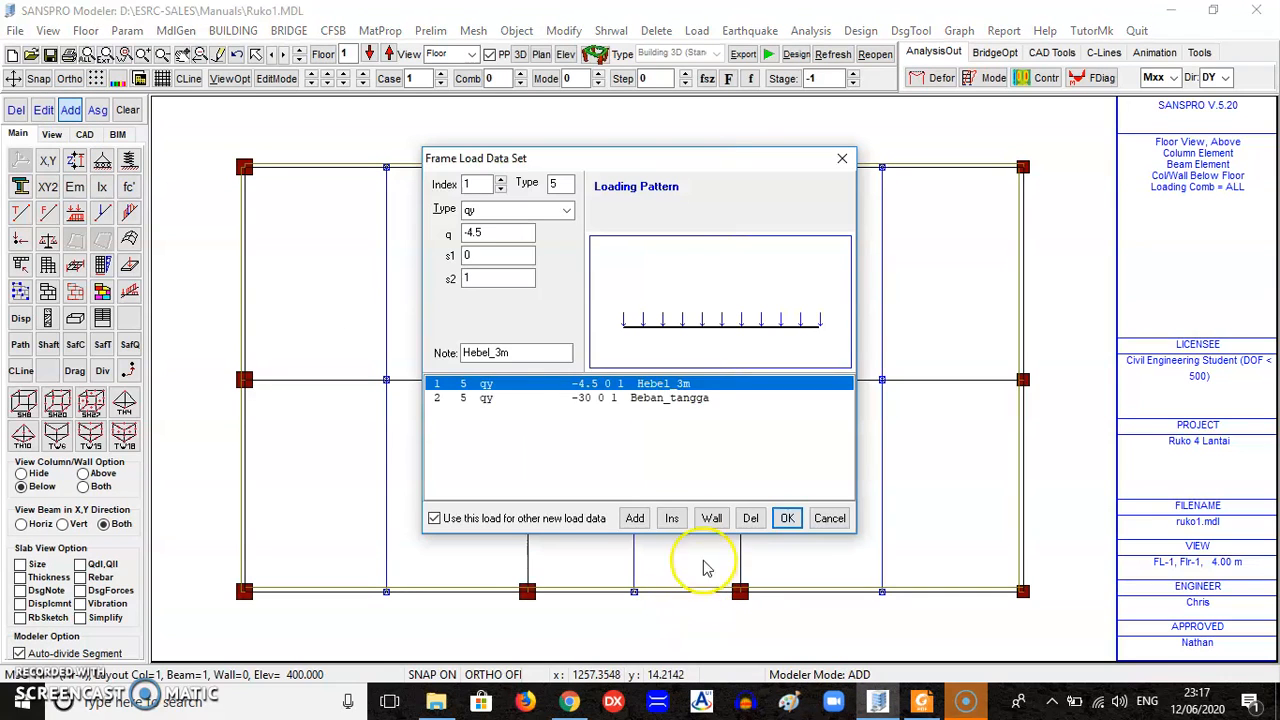
{"action": "left_click", "coordinate": [586, 398]}
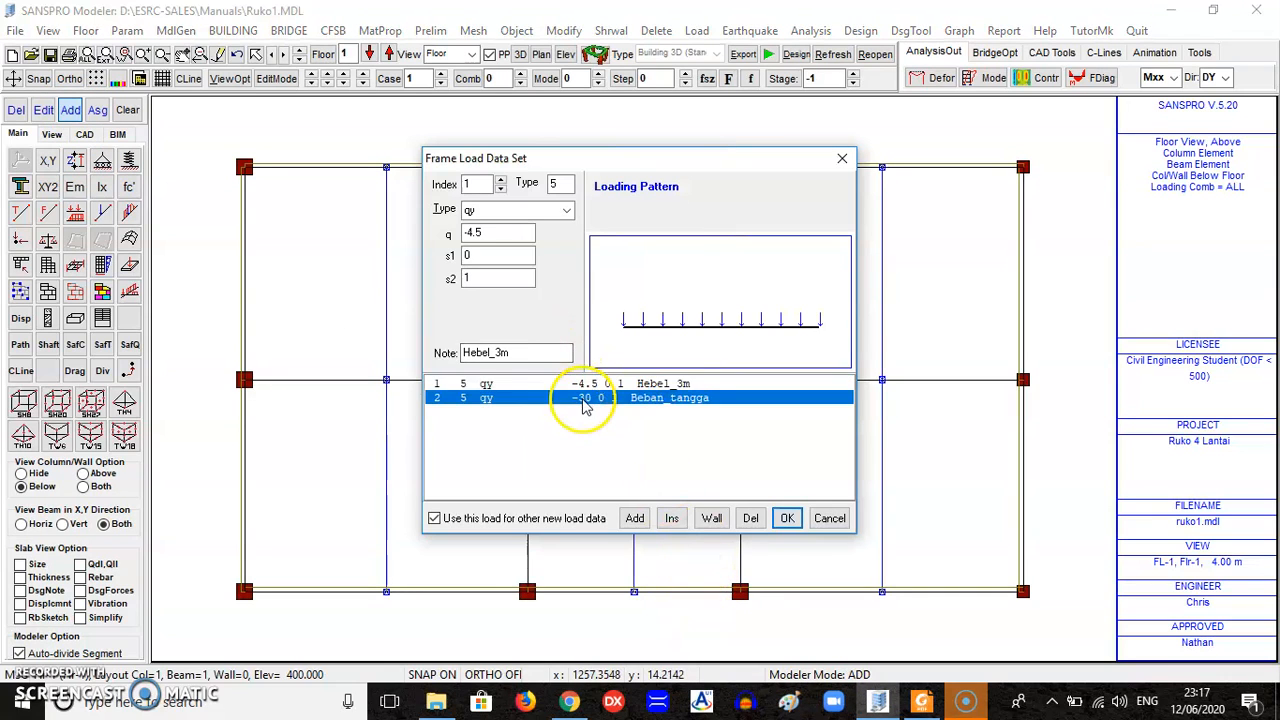
{"action": "left_click", "coordinate": [783, 521]}
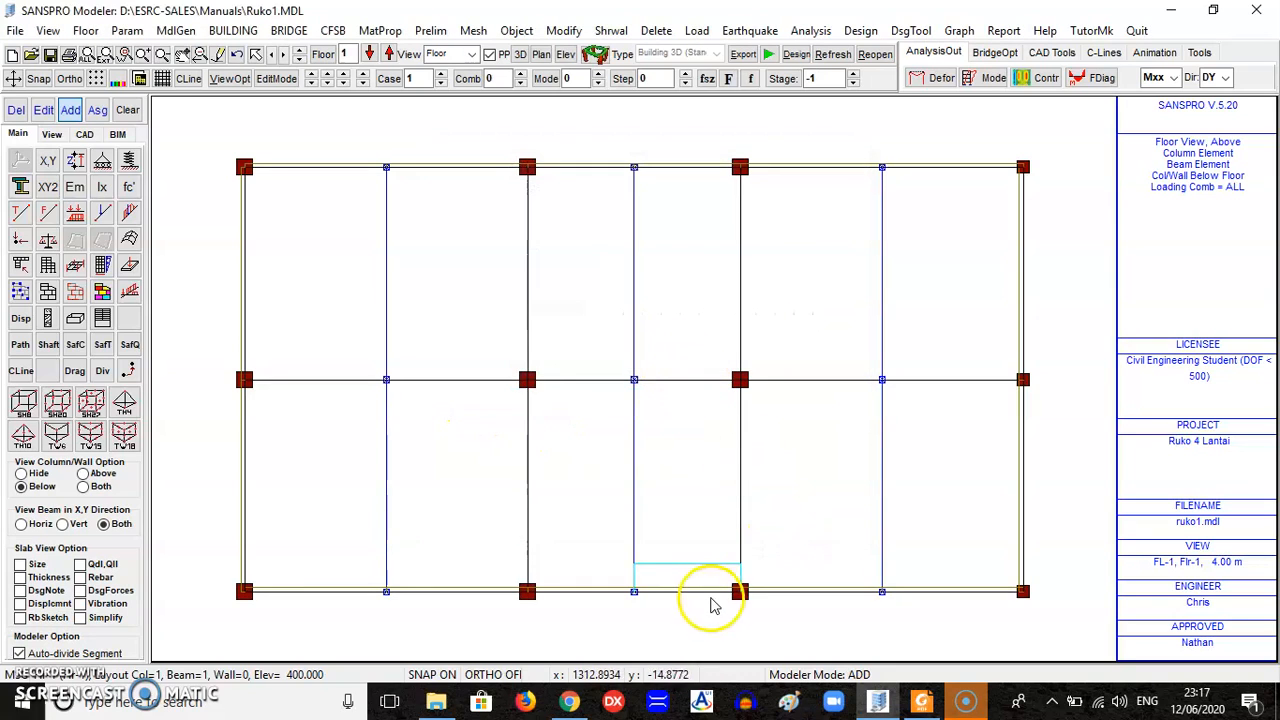
{"action": "left_click", "coordinate": [692, 383]}
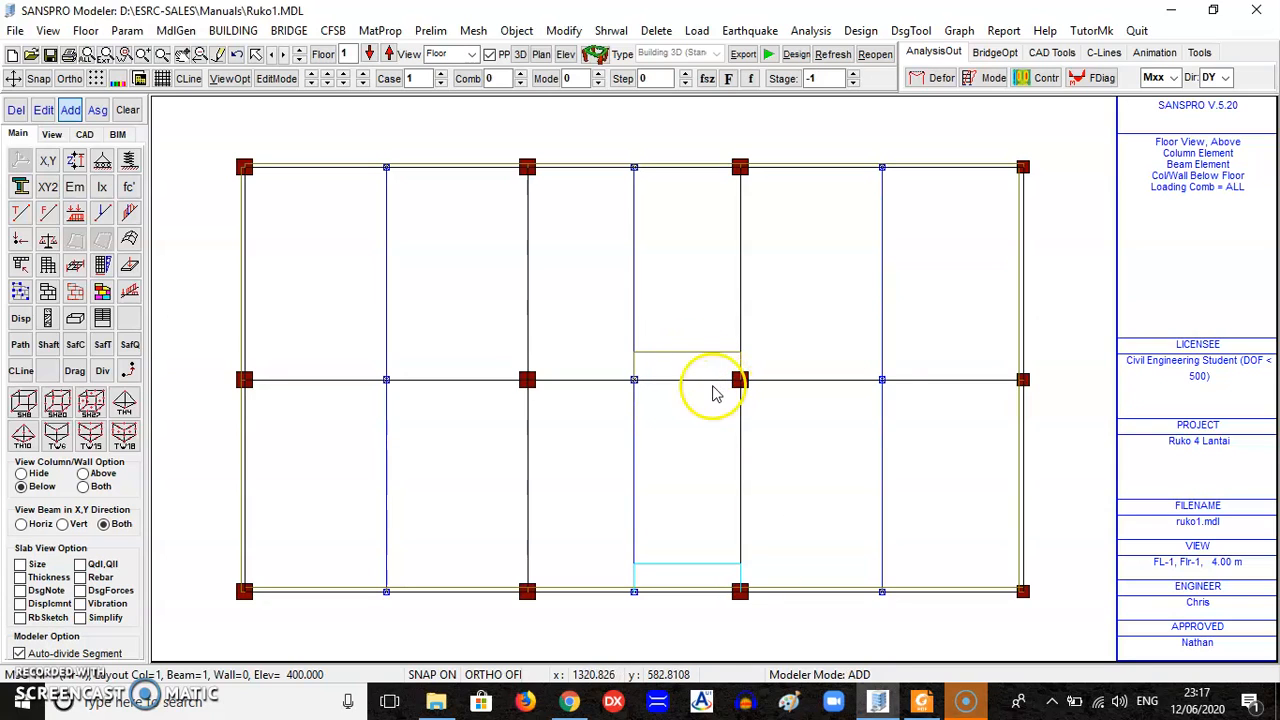
- Show the floor slabs and element widths again in the floor 1 plan
{"action": "left_click", "coordinate": [51, 134]}
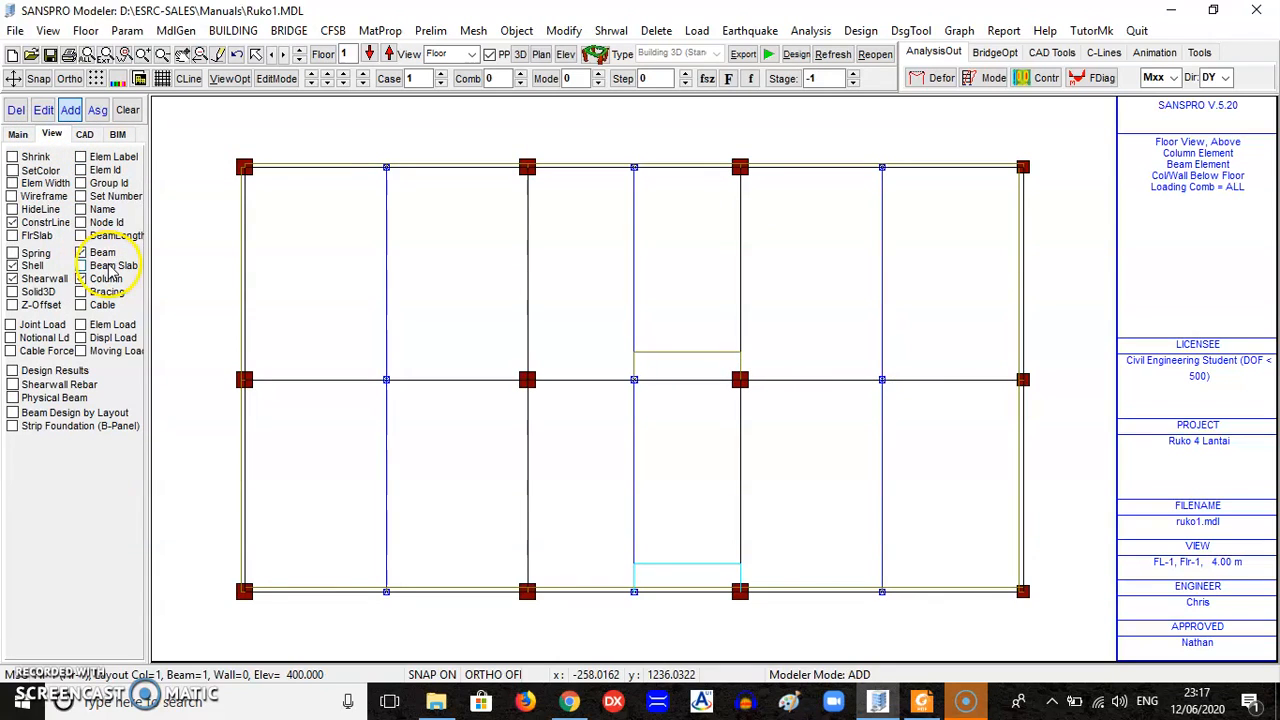
{"action": "left_click", "coordinate": [36, 237]}
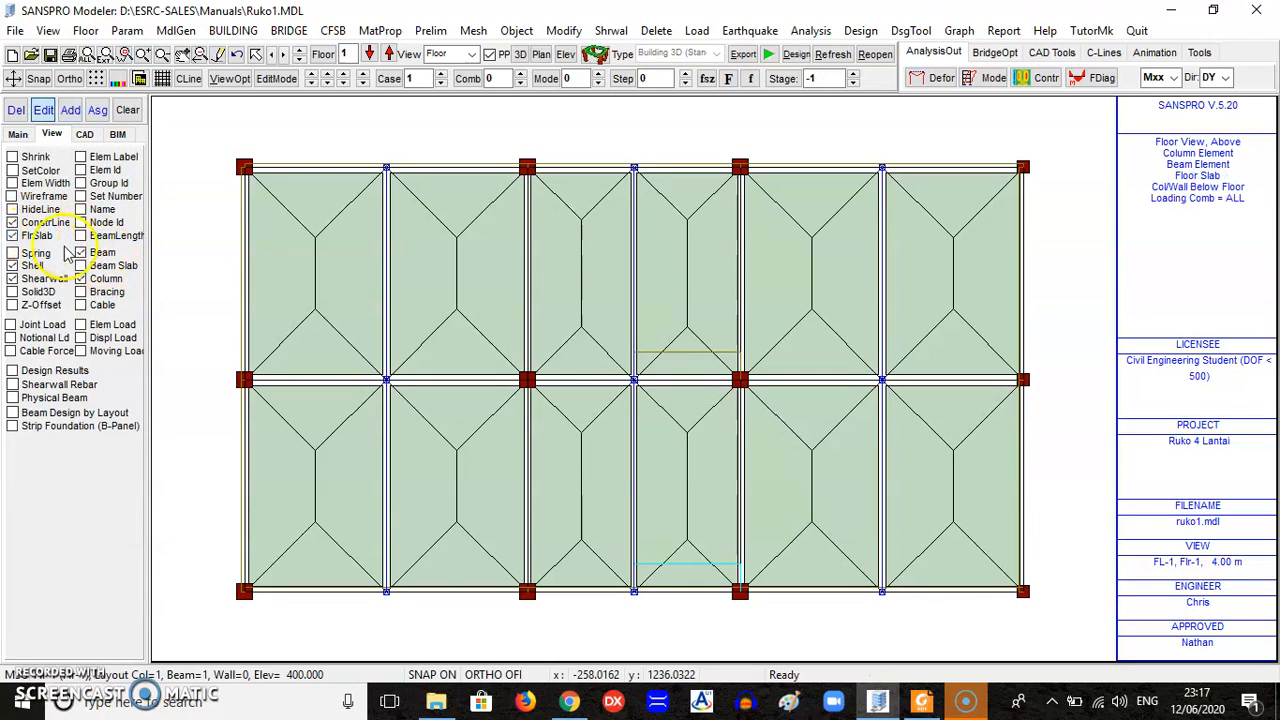
{"action": "left_click", "coordinate": [40, 184]}
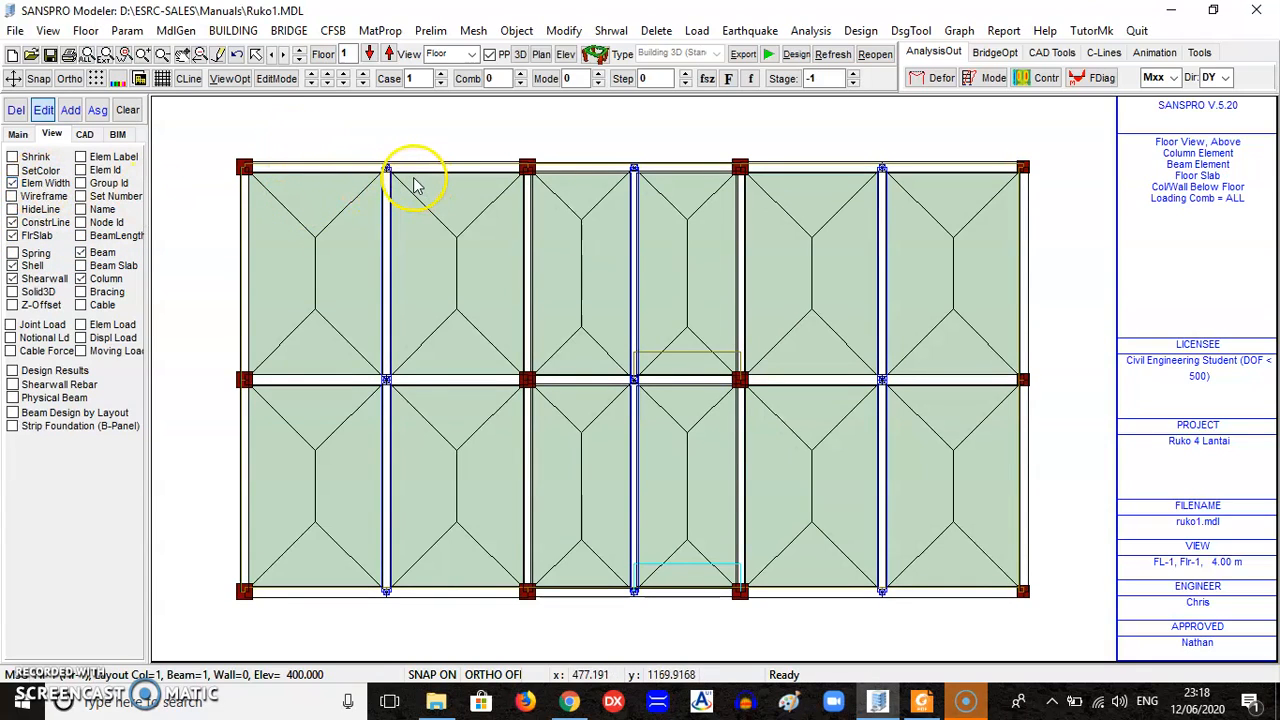
- Copy the column, beam and shearwall layouts, ordinary beam loads and slab regions from floor 1 to floor 3
{"action": "left_click", "coordinate": [389, 54]}
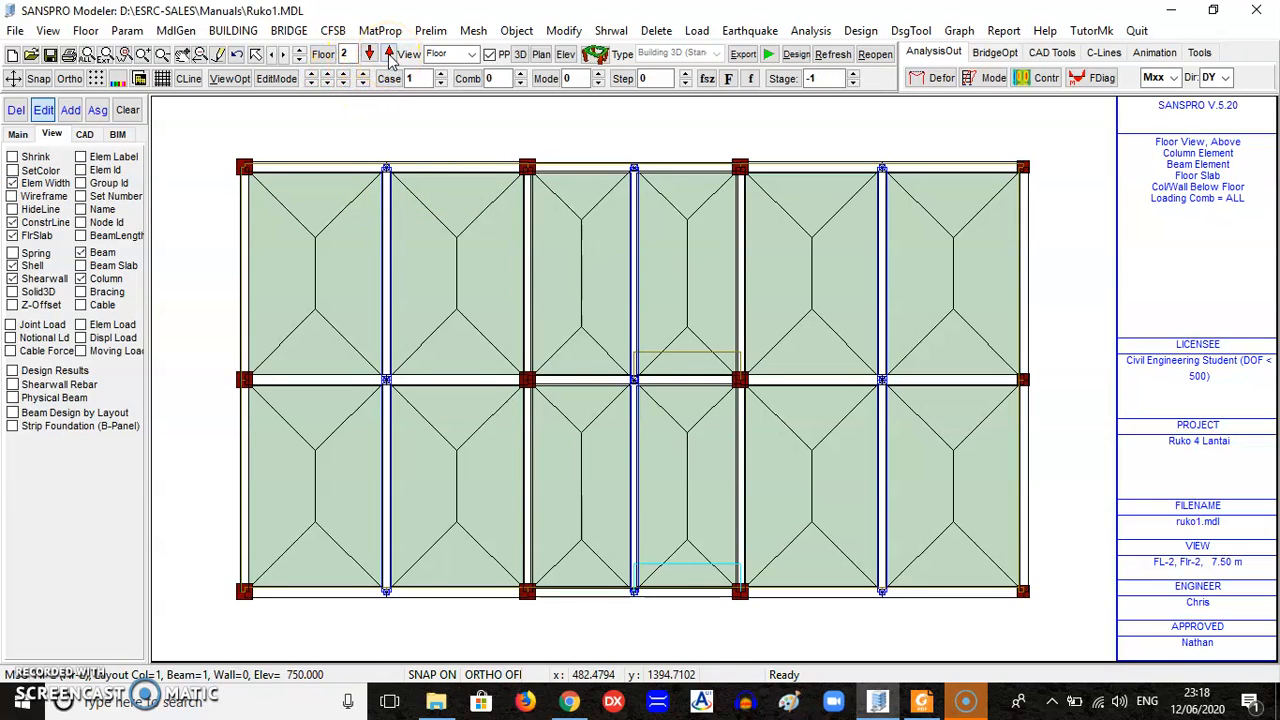
{"action": "left_click", "coordinate": [389, 54]}
{"action": "left_click", "coordinate": [389, 54]}
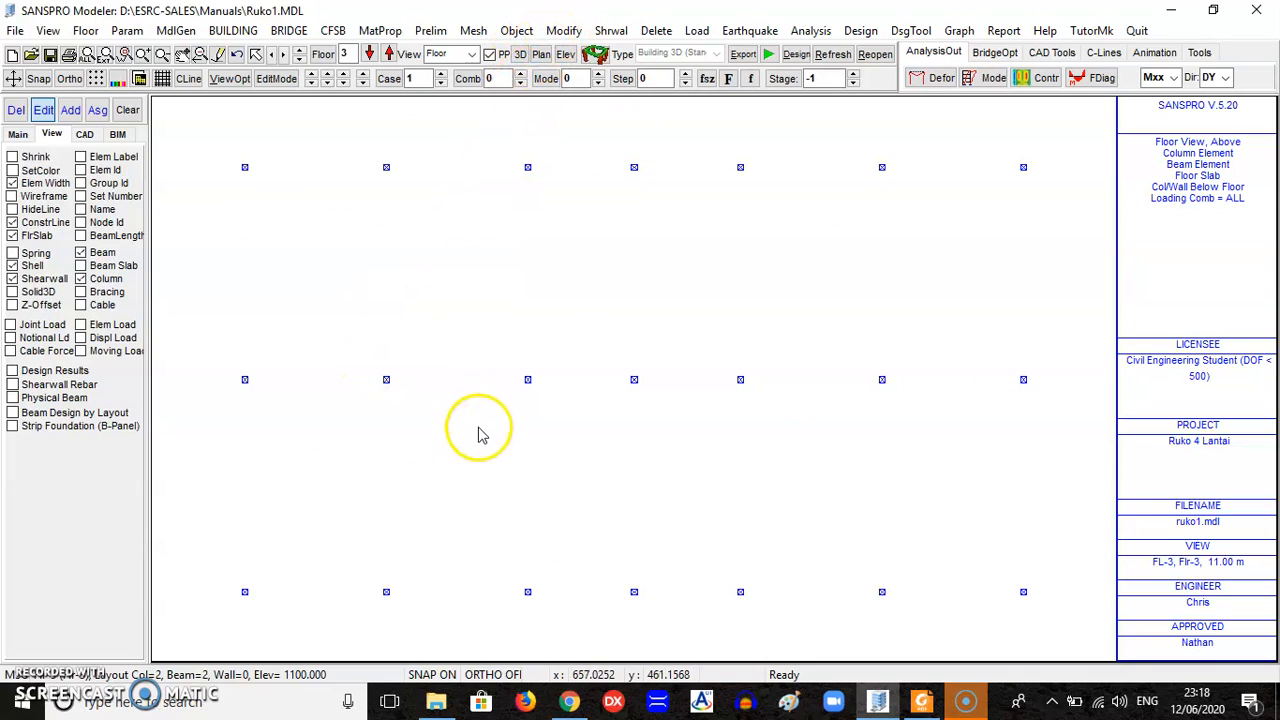
{"action": "left_click", "coordinate": [563, 30]}
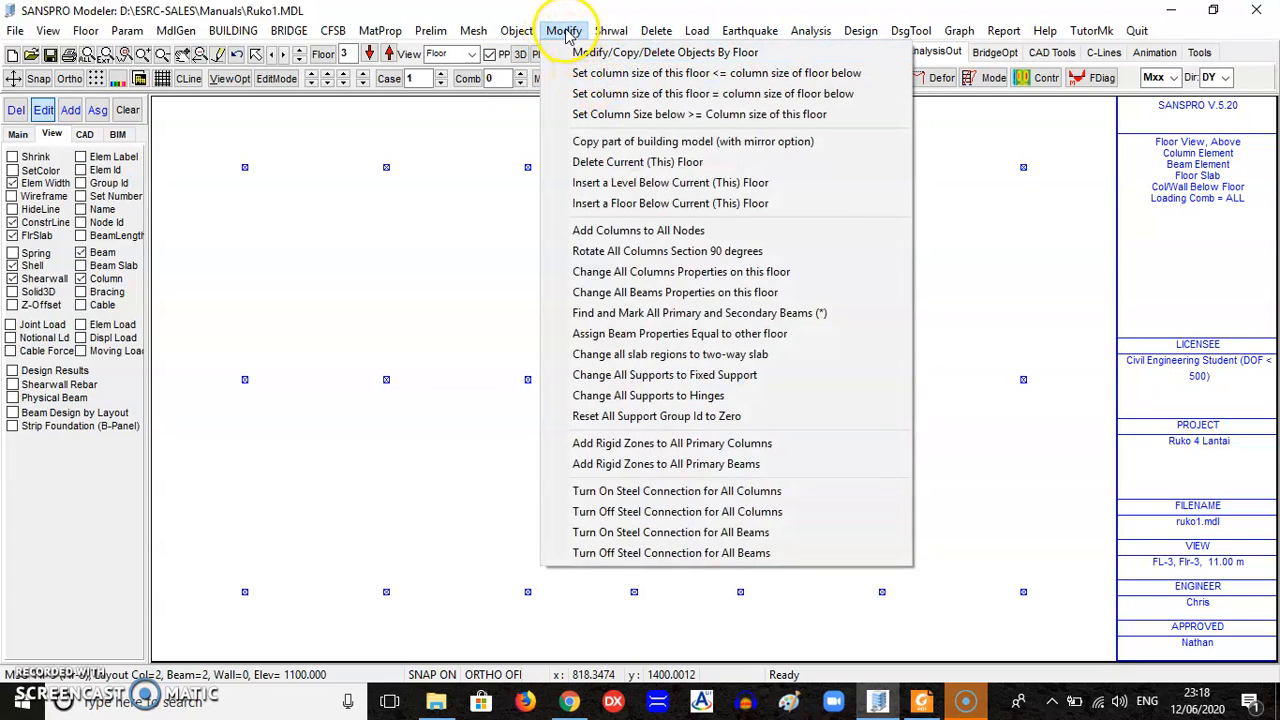
{"action": "left_click", "coordinate": [636, 60]}
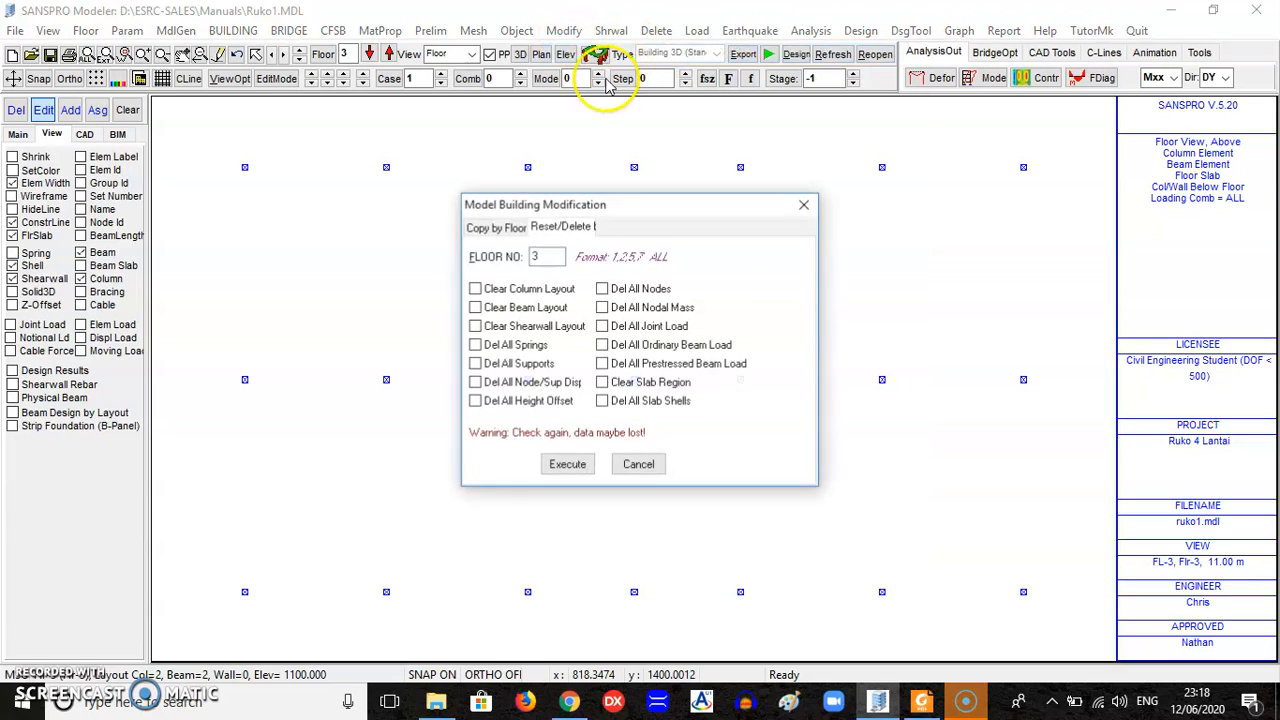
{"action": "left_click", "coordinate": [507, 229]}
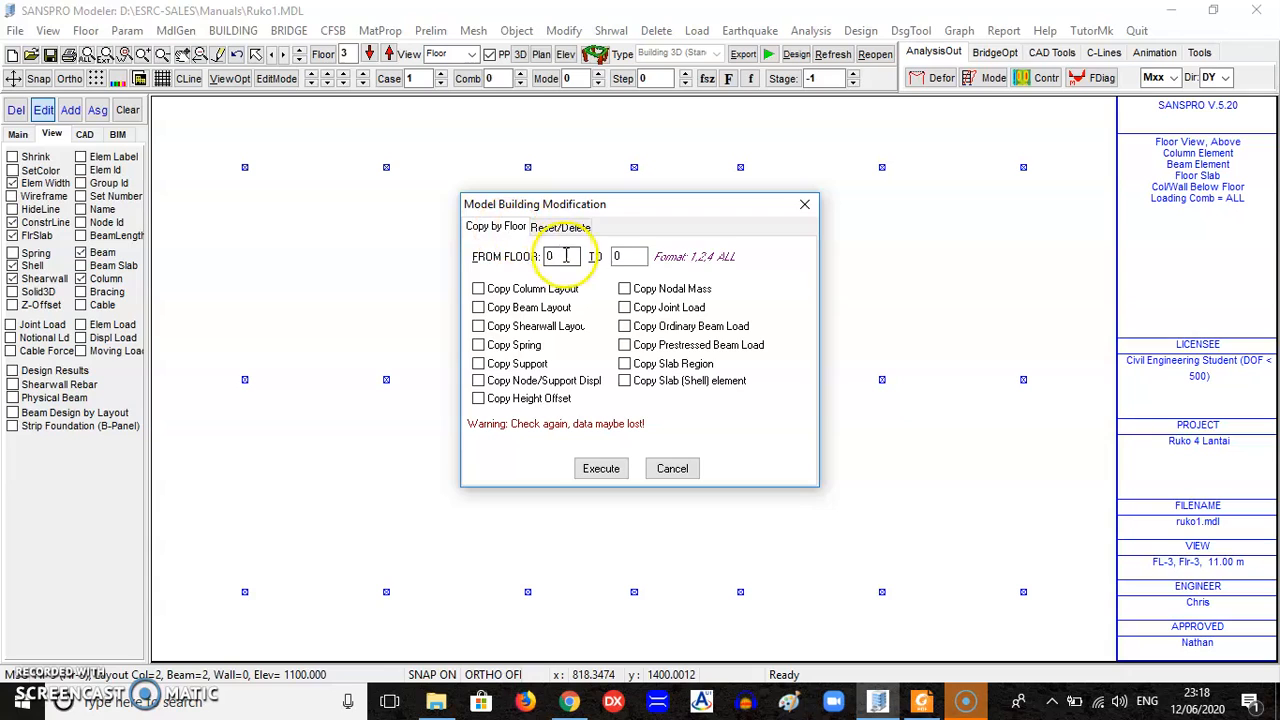
{"action": "double_click", "coordinate": [567, 256]}
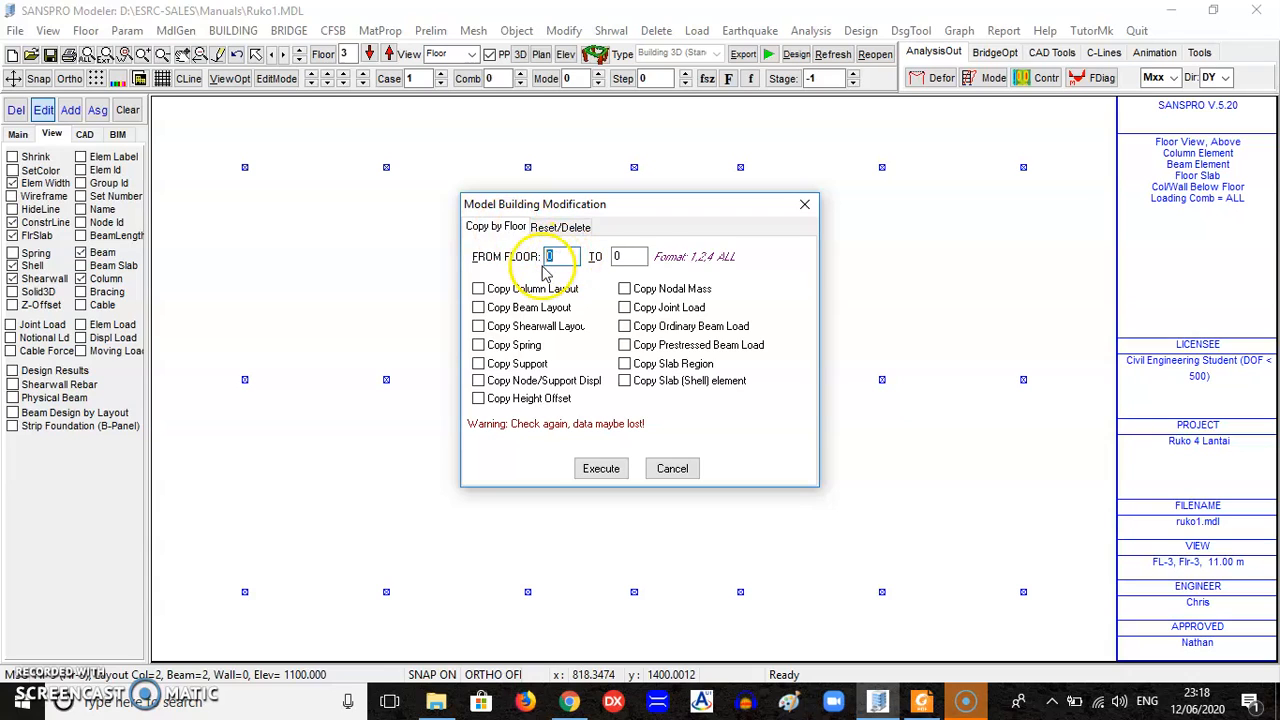
{"action": "double_click", "coordinate": [629, 258]}
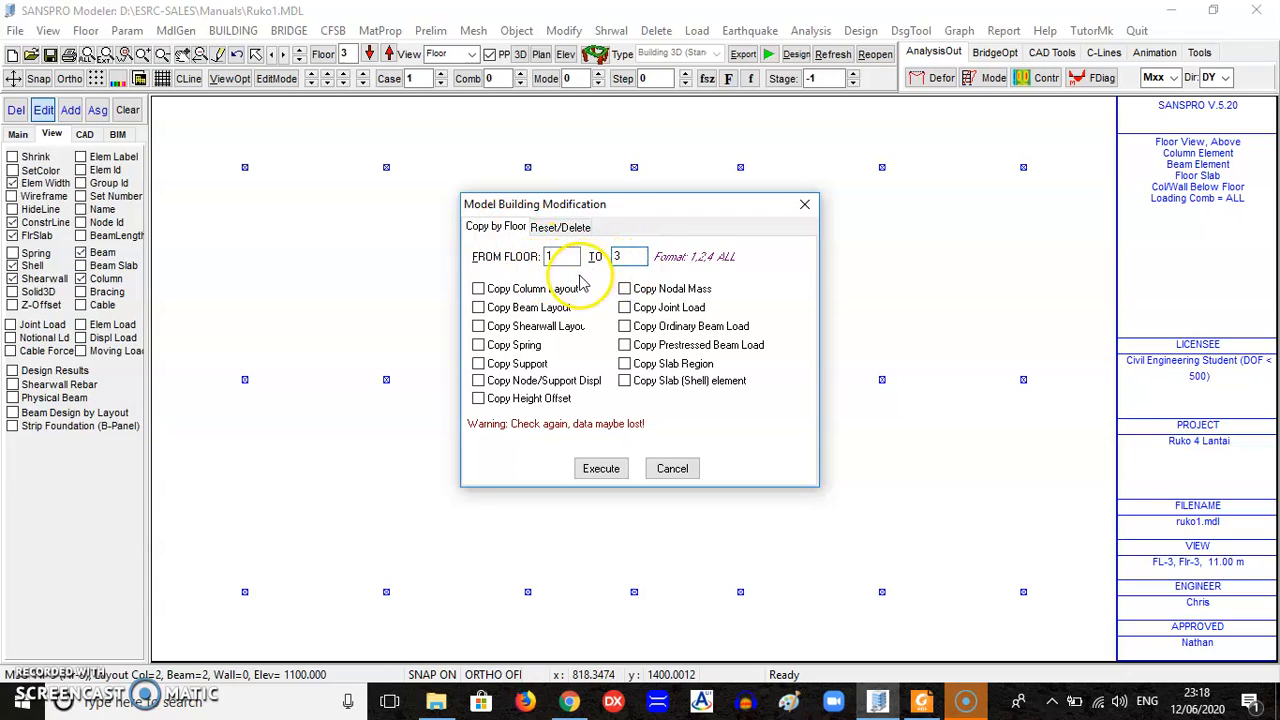
{"action": "left_click", "coordinate": [531, 293]}
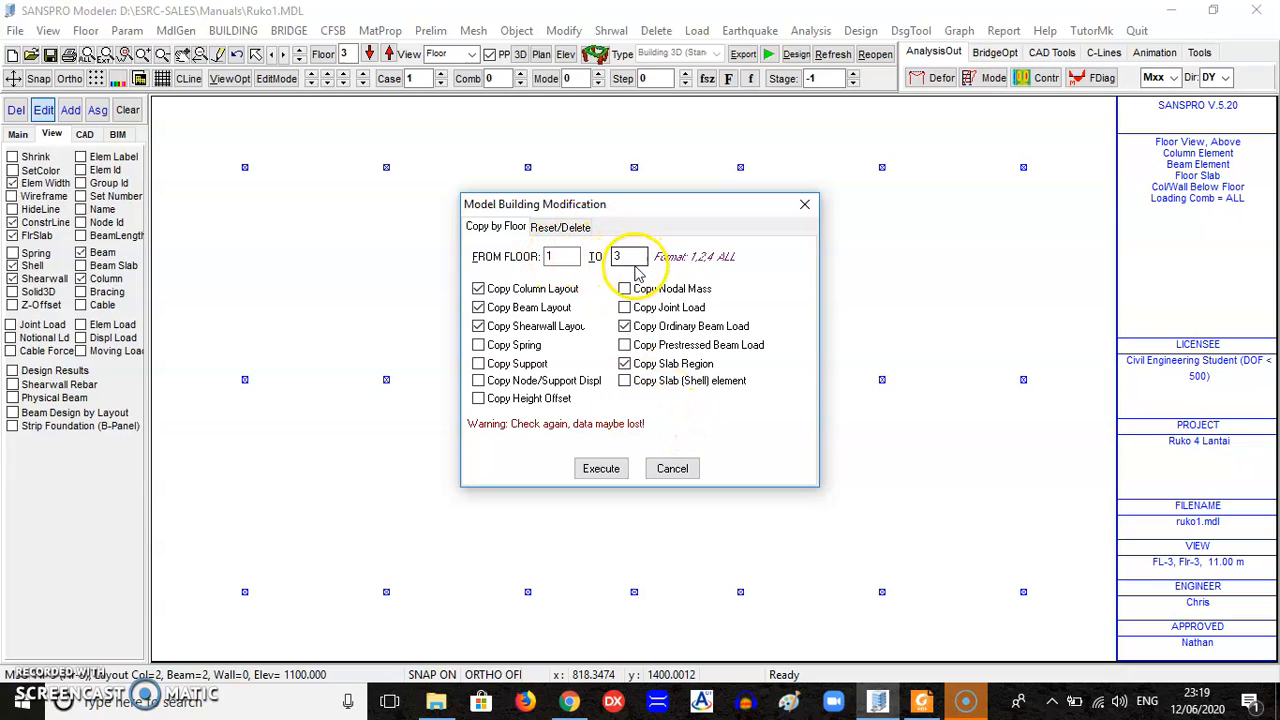
{"action": "left_click", "coordinate": [603, 469]}
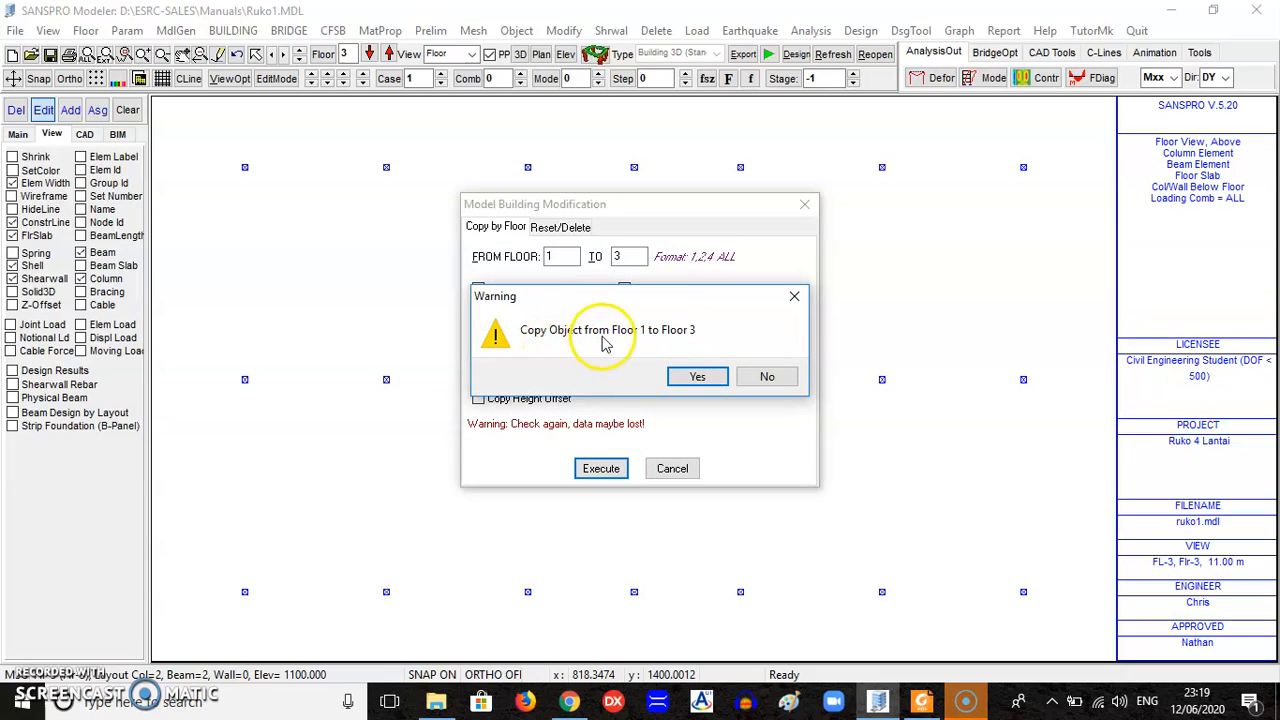
{"action": "left_click", "coordinate": [688, 378]}
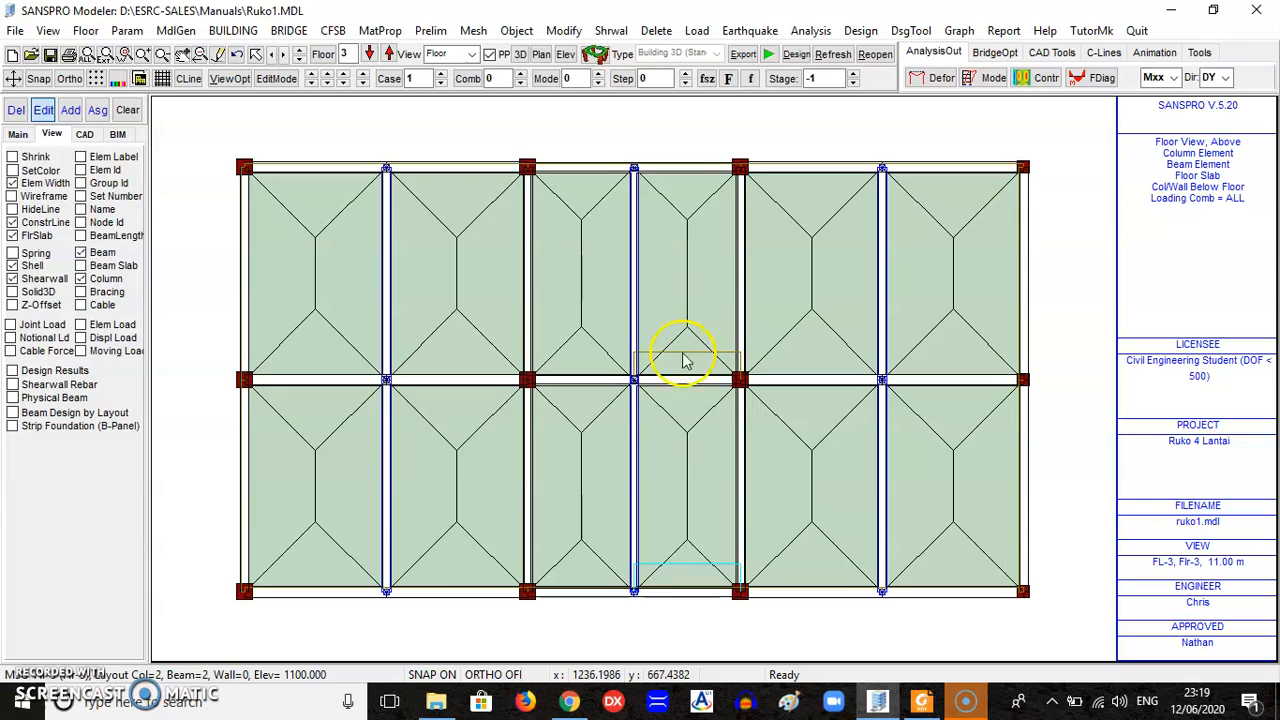
- Inspect the building frame in the 3D view, then return to the floor plan
{"action": "left_click", "coordinate": [596, 55]}
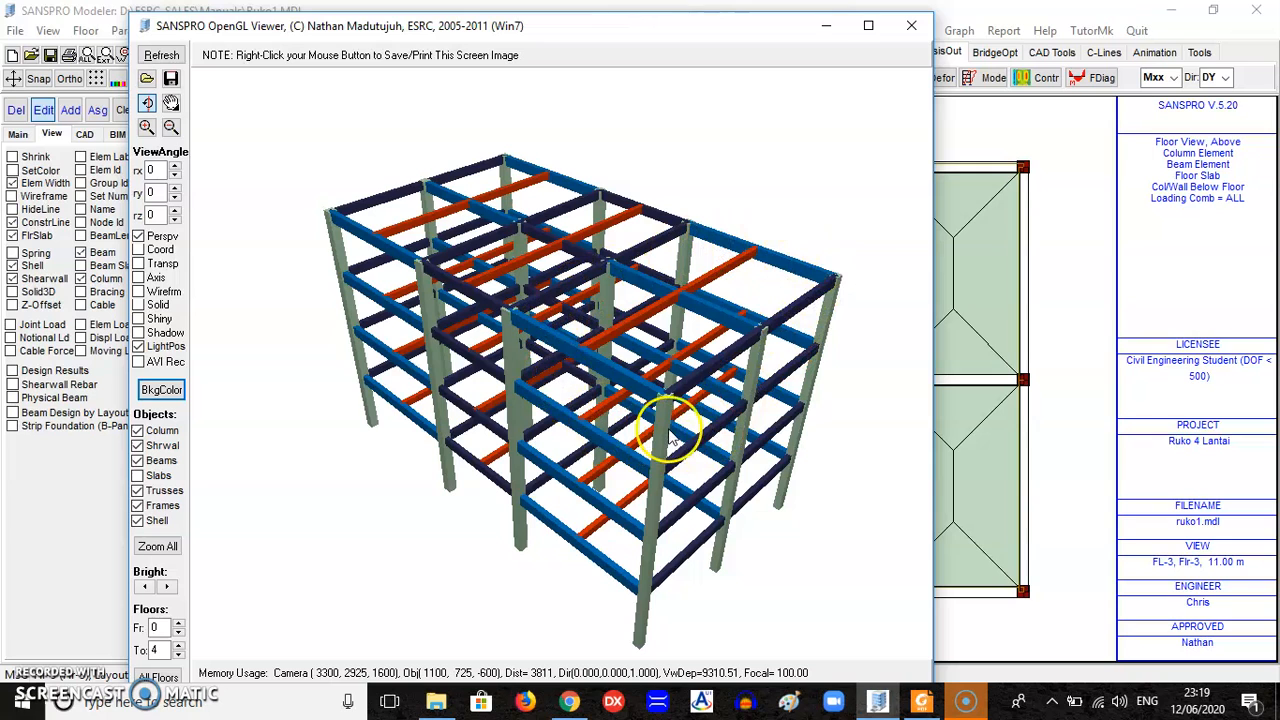
{"action": "left_click", "coordinate": [910, 25]}
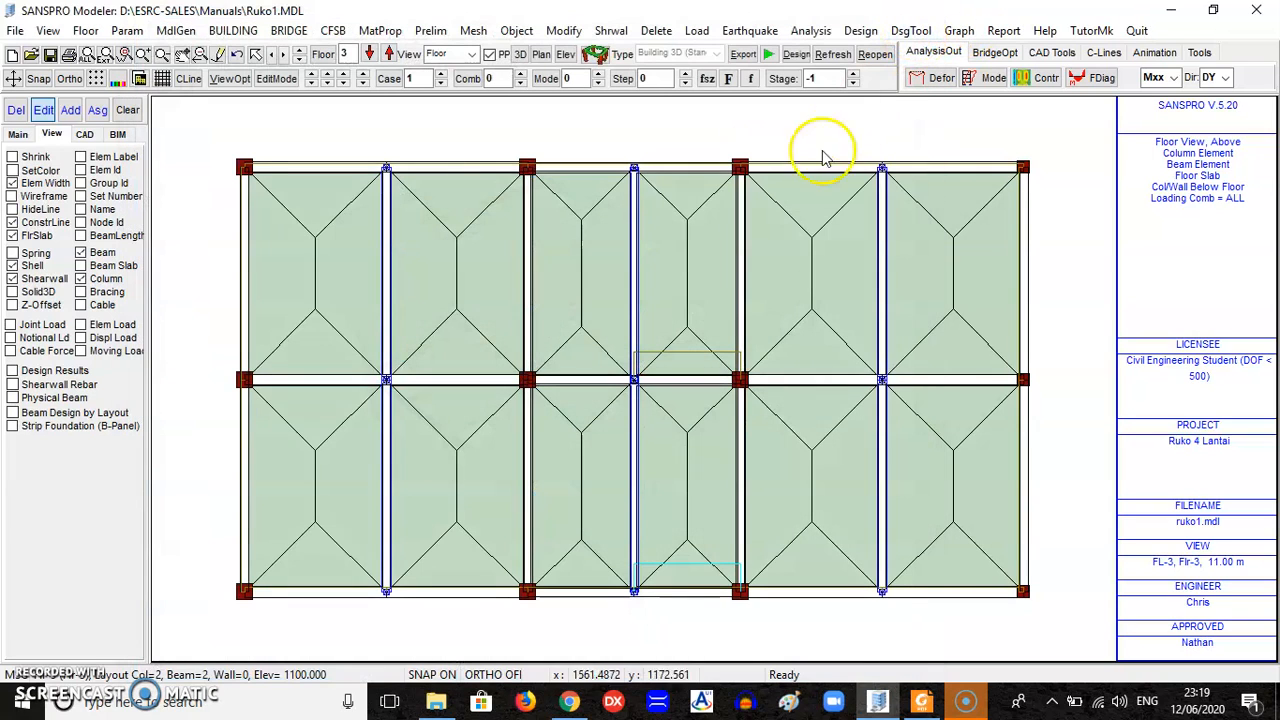
{"action": "left_click", "coordinate": [369, 54]}
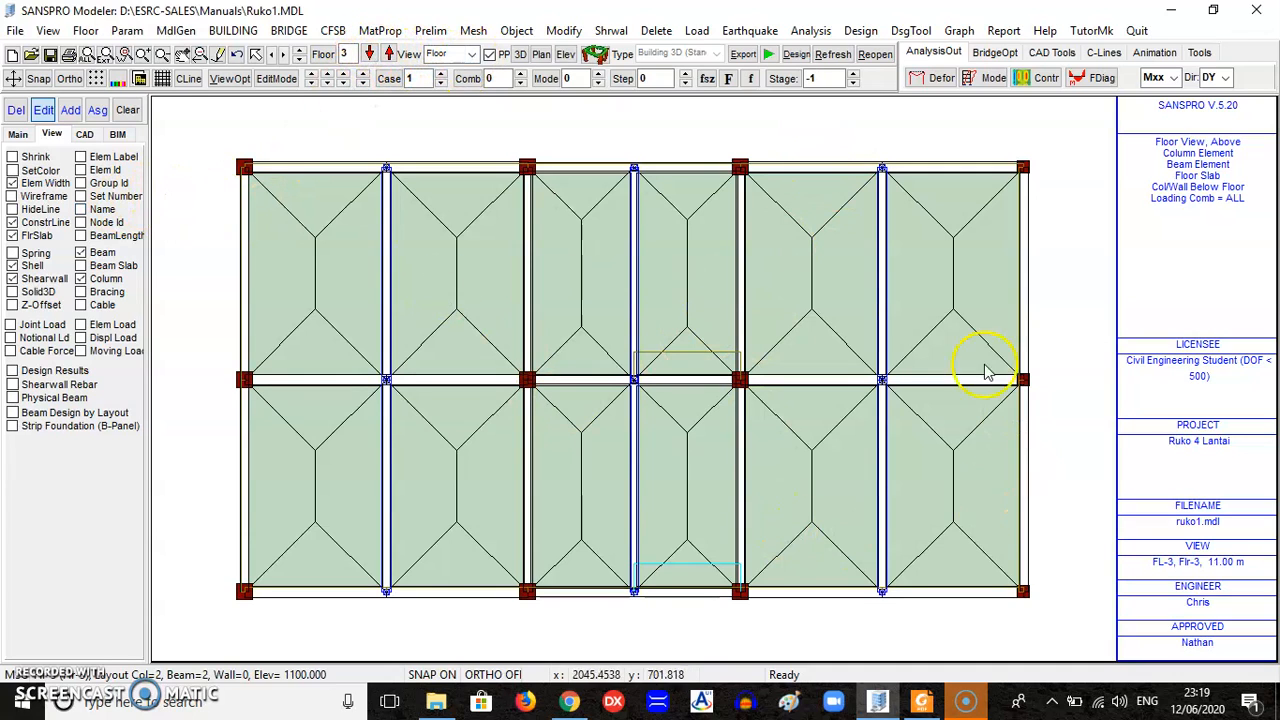
- Delete the four floor 3 slab regions between grids 3 and 4
{"action": "left_click", "coordinate": [18, 135]}
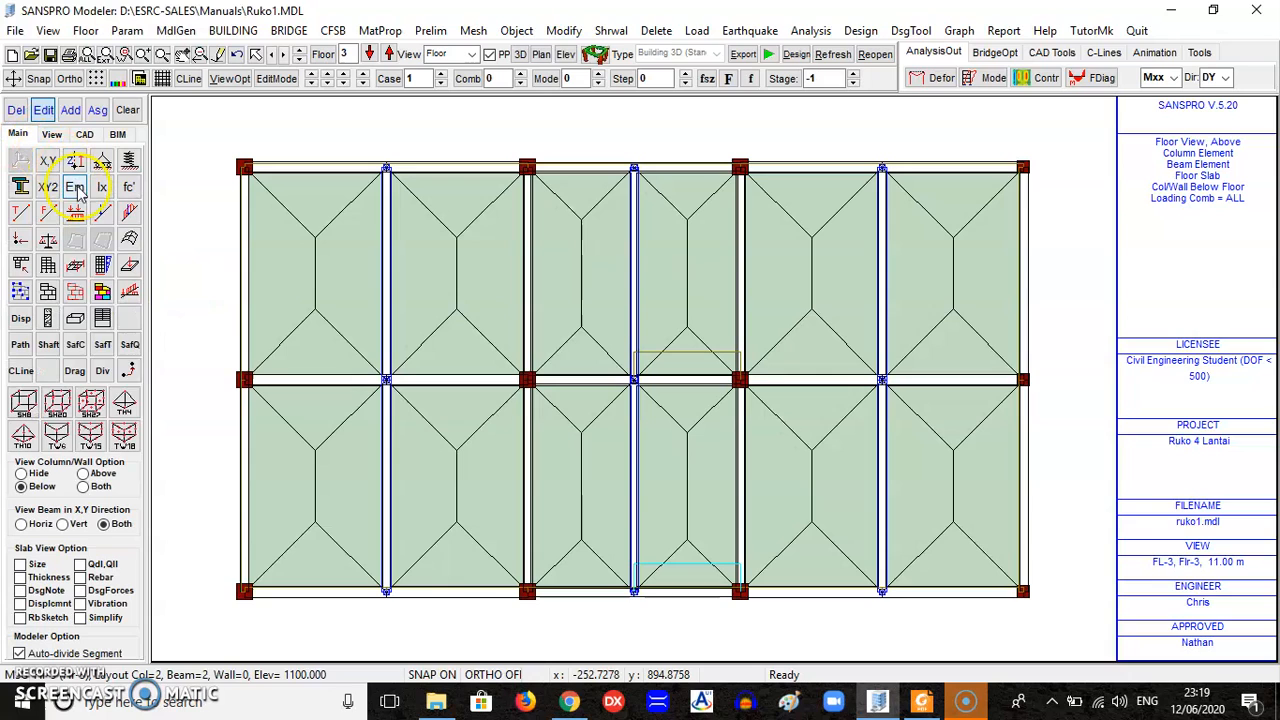
{"action": "left_click", "coordinate": [104, 292]}
{"action": "left_click", "coordinate": [42, 114]}
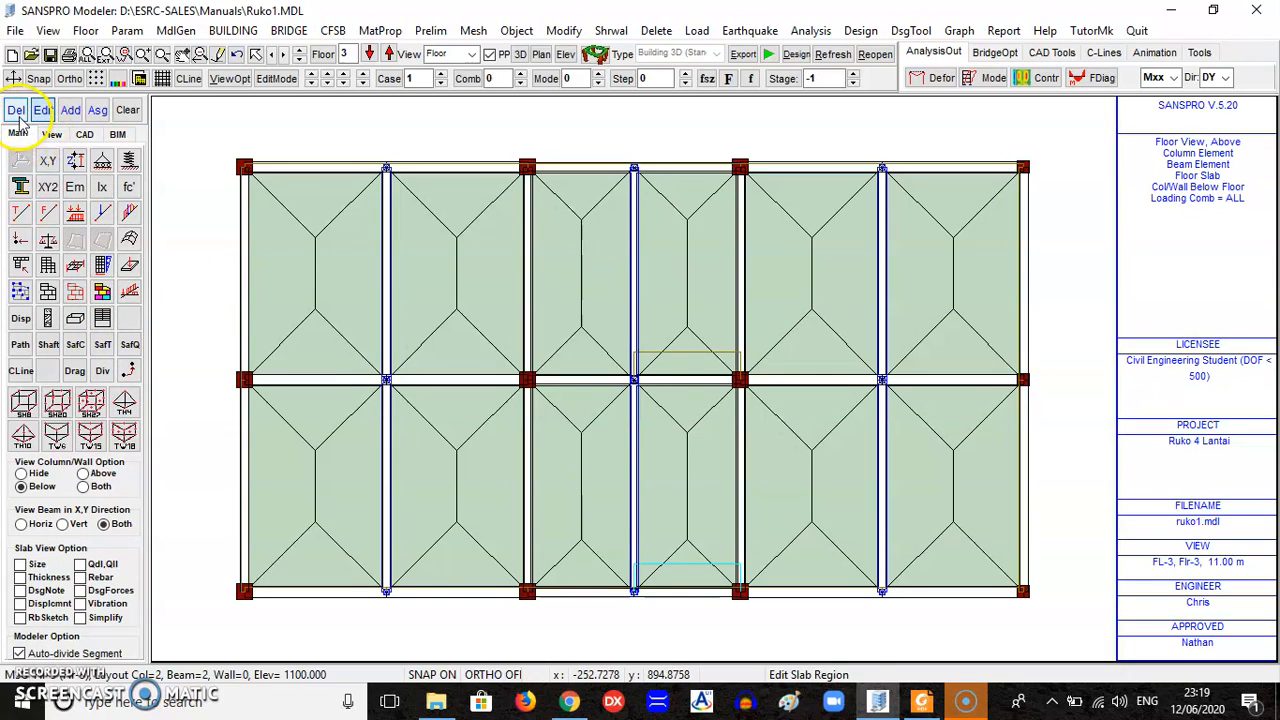
{"action": "left_click", "coordinate": [810, 508]}
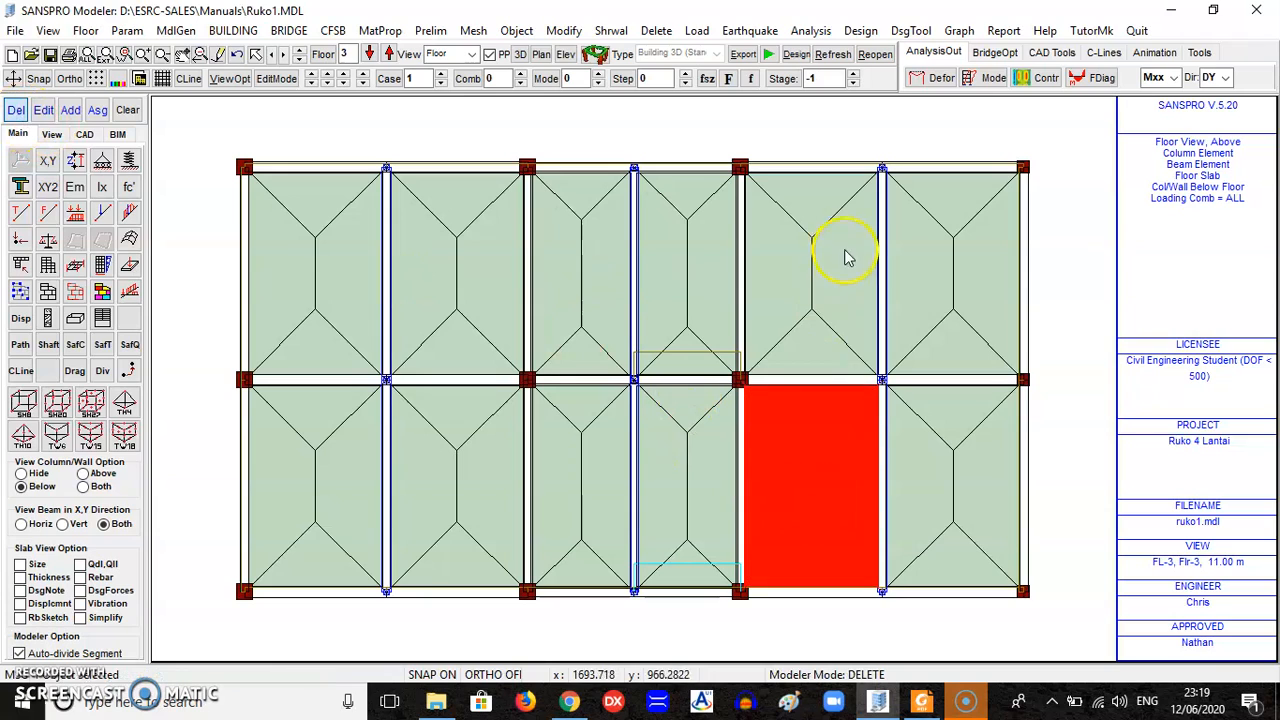
{"action": "left_click", "coordinate": [851, 257]}
{"action": "left_click", "coordinate": [966, 274]}
{"action": "left_click", "coordinate": [951, 457]}
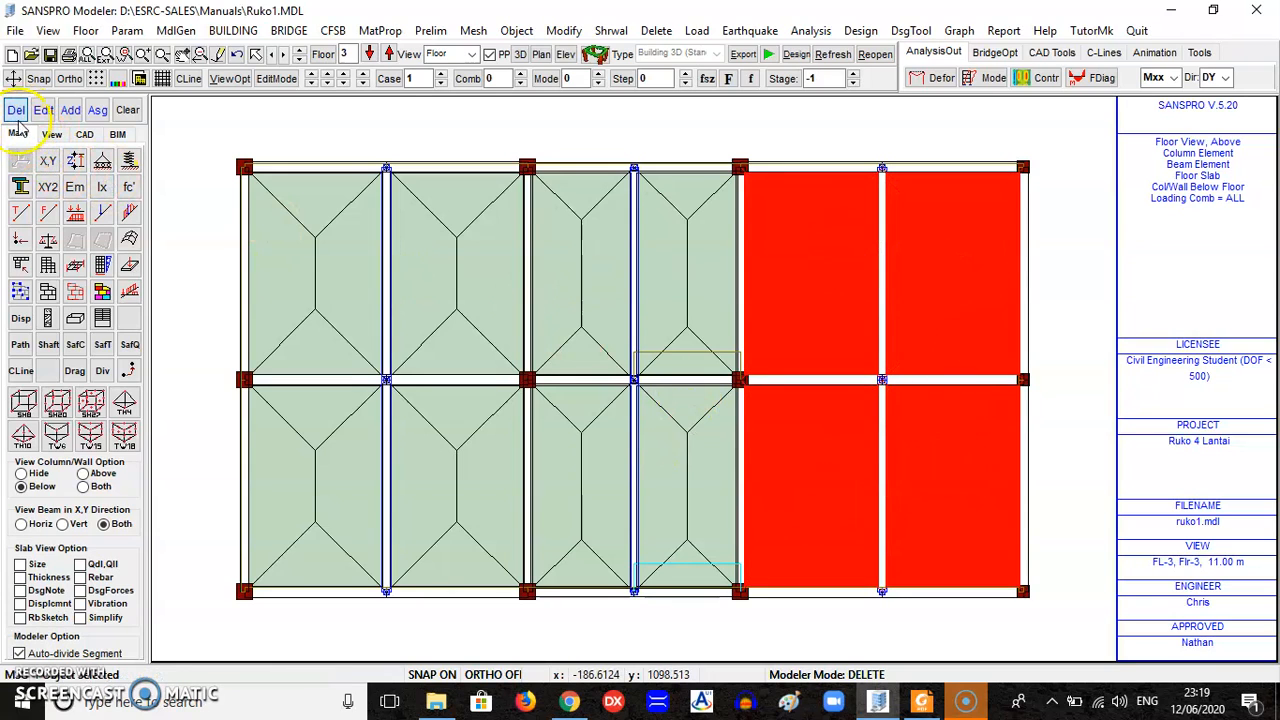
{"action": "left_click", "coordinate": [17, 114]}
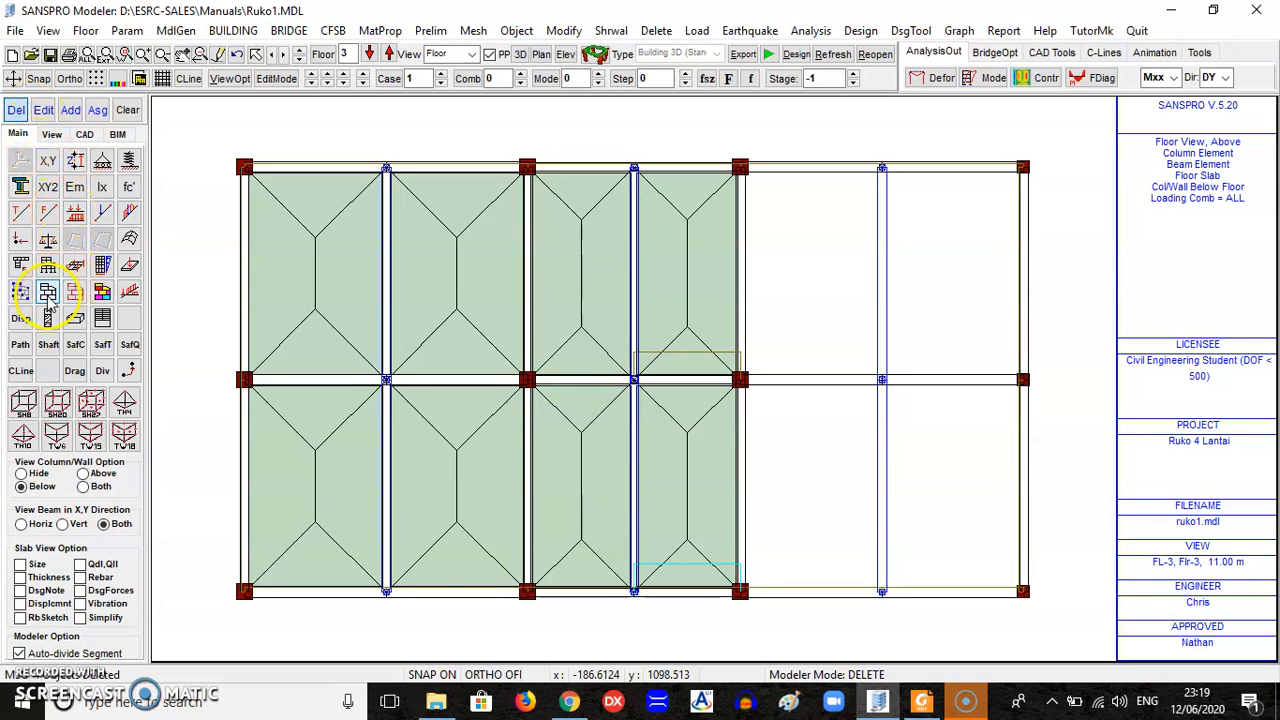
- Delete all floor 3 beams between grids 3 and 4, including the intermediate beams and those on grid 4
{"action": "left_click", "coordinate": [47, 292]}
{"action": "left_click", "coordinate": [20, 111]}
{"action": "left_click", "coordinate": [814, 592]}
{"action": "left_click", "coordinate": [955, 596]}
{"action": "left_click", "coordinate": [1024, 492]}
{"action": "left_click", "coordinate": [884, 482]}
{"action": "left_click", "coordinate": [948, 381]}
{"action": "left_click", "coordinate": [812, 380]}
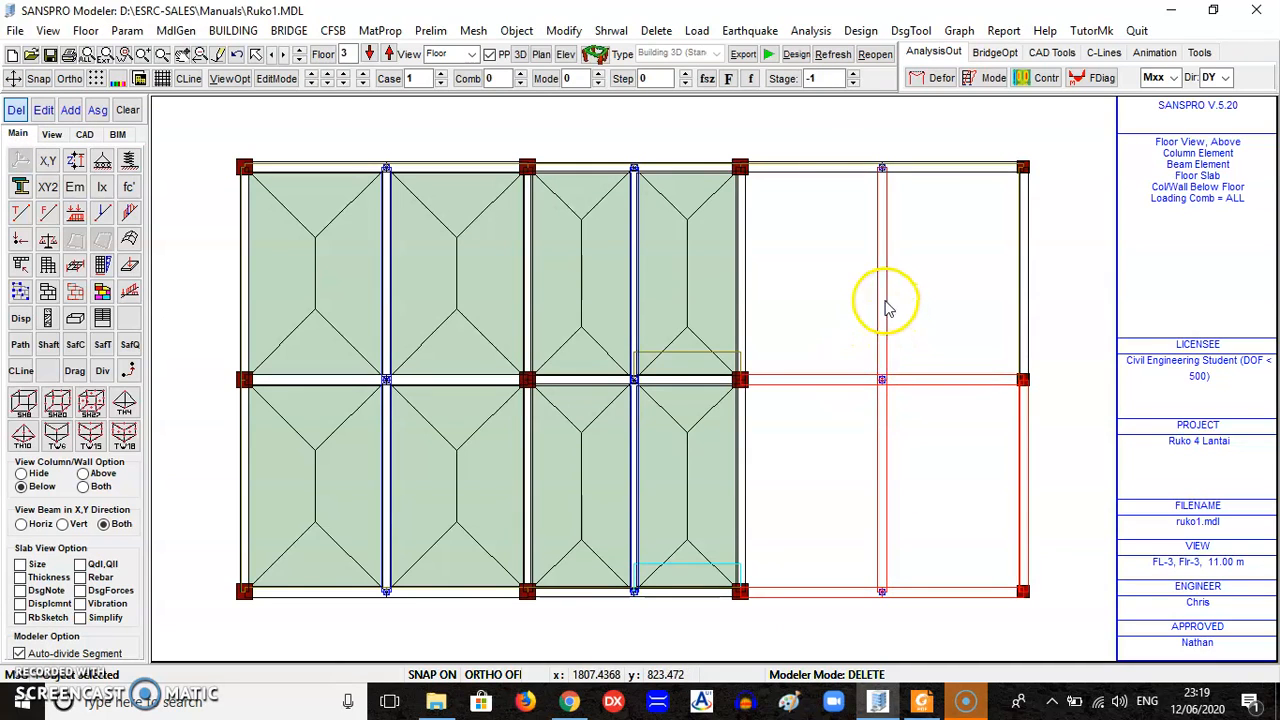
{"action": "left_click", "coordinate": [1023, 255]}
{"action": "left_click", "coordinate": [965, 166]}
{"action": "left_click", "coordinate": [824, 166]}
{"action": "left_click", "coordinate": [16, 111]}
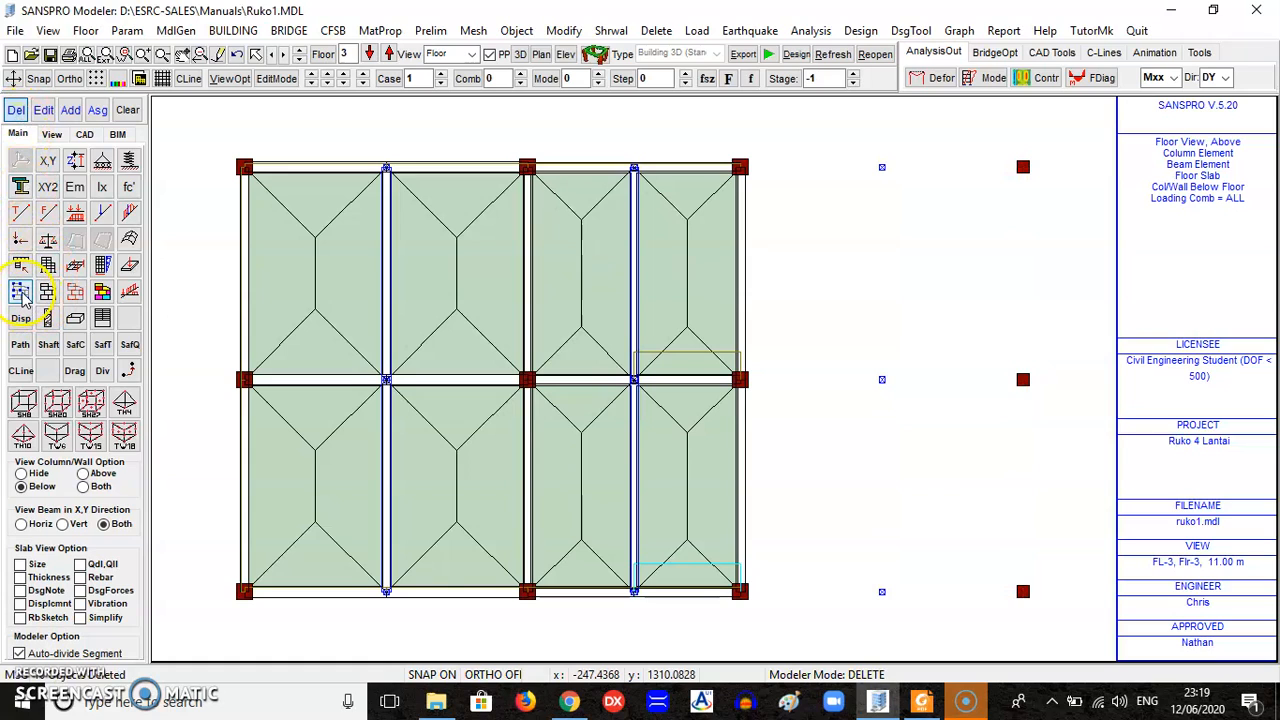
- Delete the three floor 3 columns on grid 4 and check the stepped frame in the 3D view
{"action": "left_click", "coordinate": [1021, 591]}
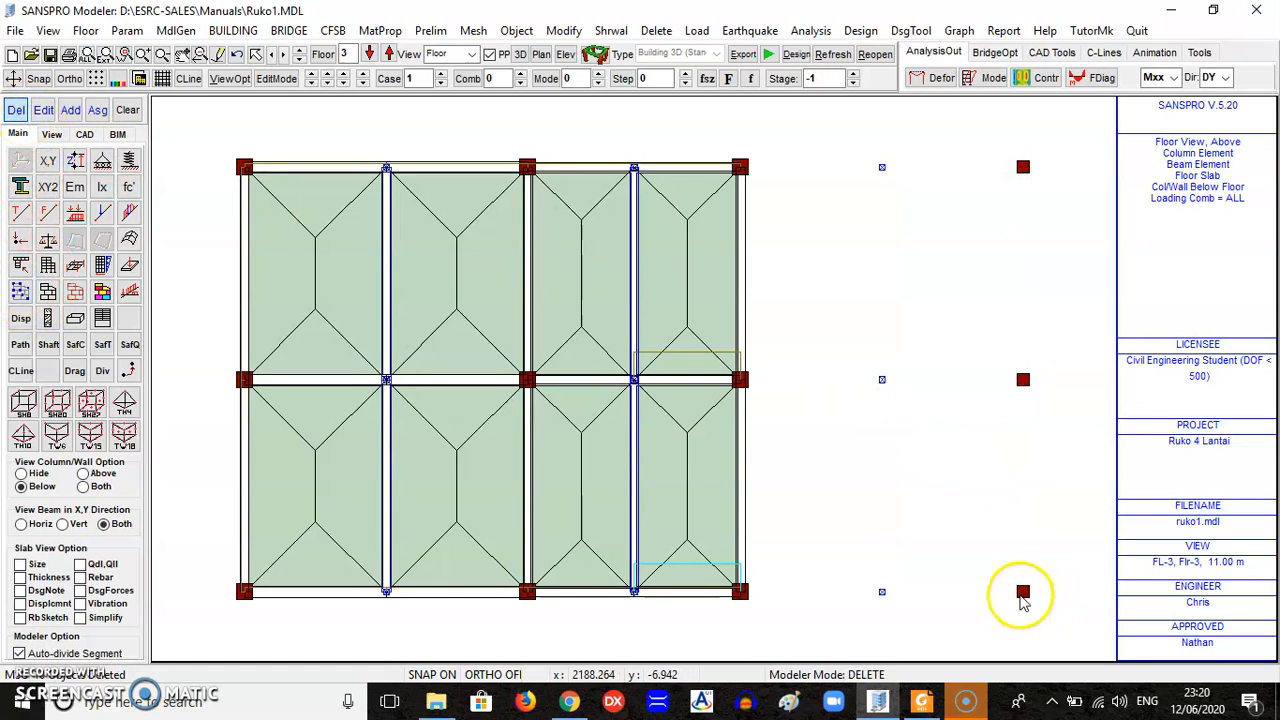
{"action": "left_click", "coordinate": [1024, 379]}
{"action": "left_click", "coordinate": [1023, 166]}
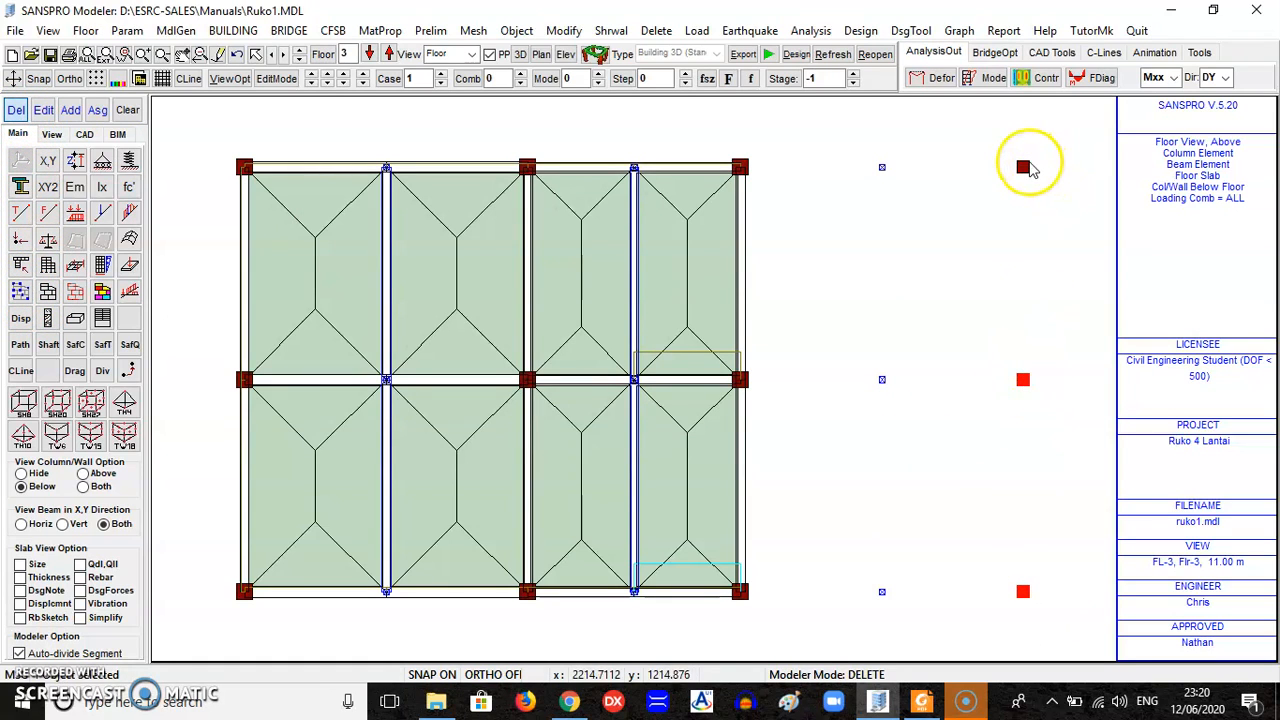
{"action": "left_click", "coordinate": [16, 111]}
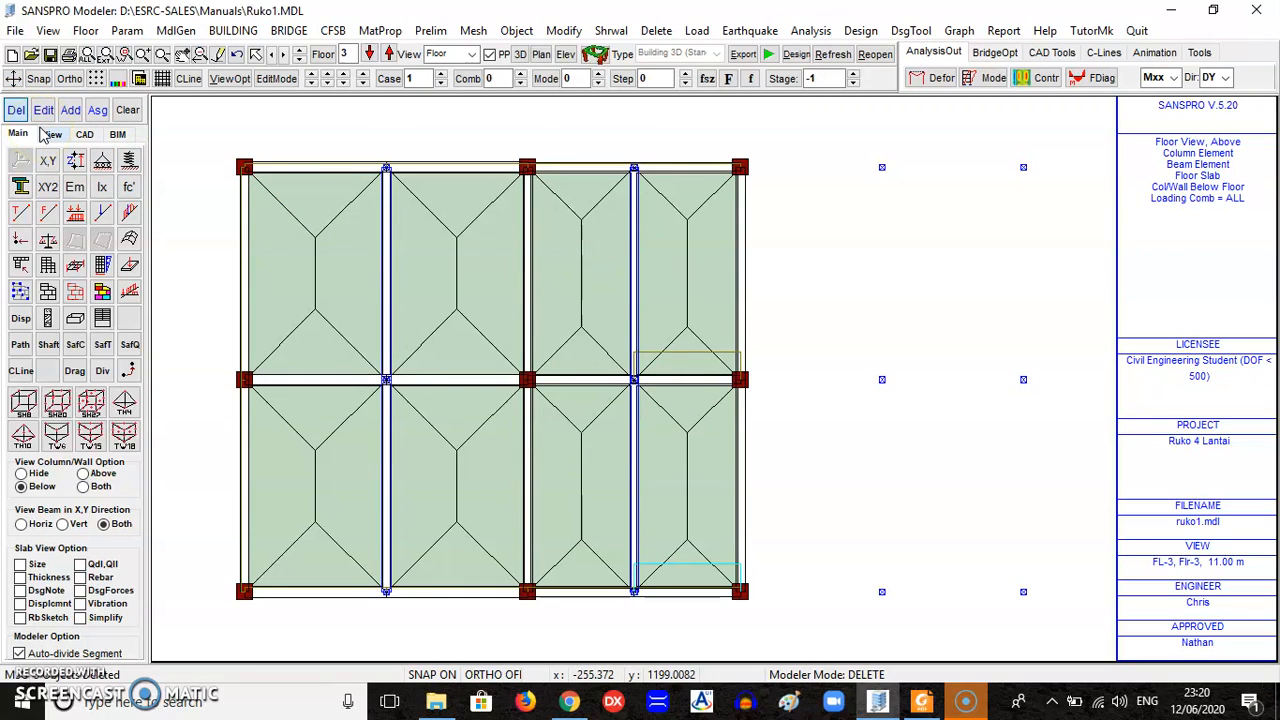
{"action": "left_click", "coordinate": [594, 55]}
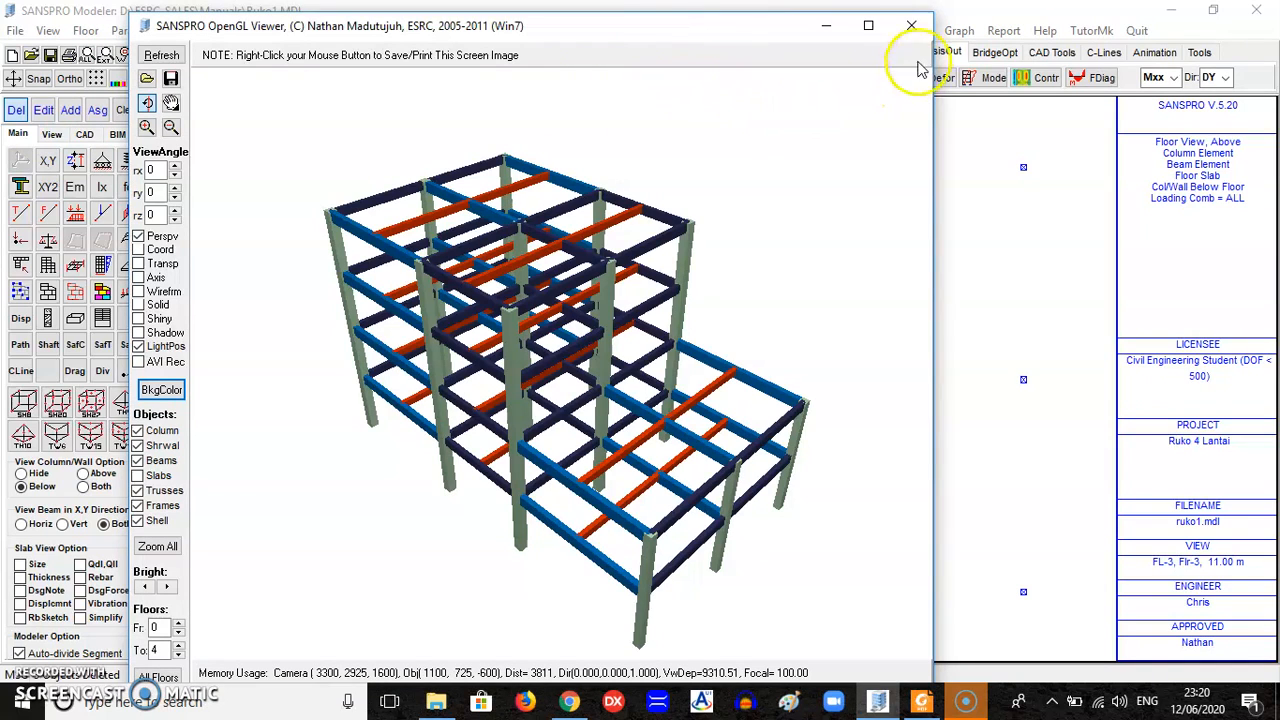
{"action": "left_click", "coordinate": [911, 26]}
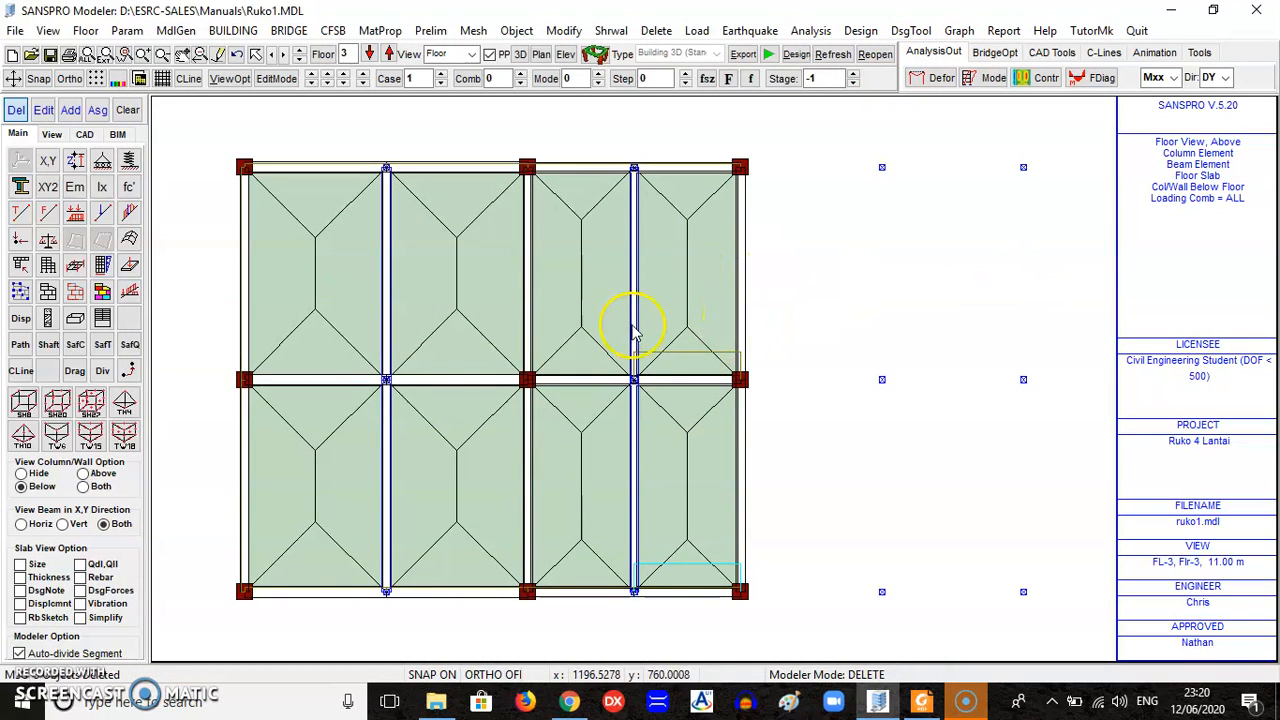
- Add the Hebel_3m qy load of -4.5 to the floor 3 beam on grid 3 between axes A and B
{"action": "left_click", "coordinate": [70, 112]}
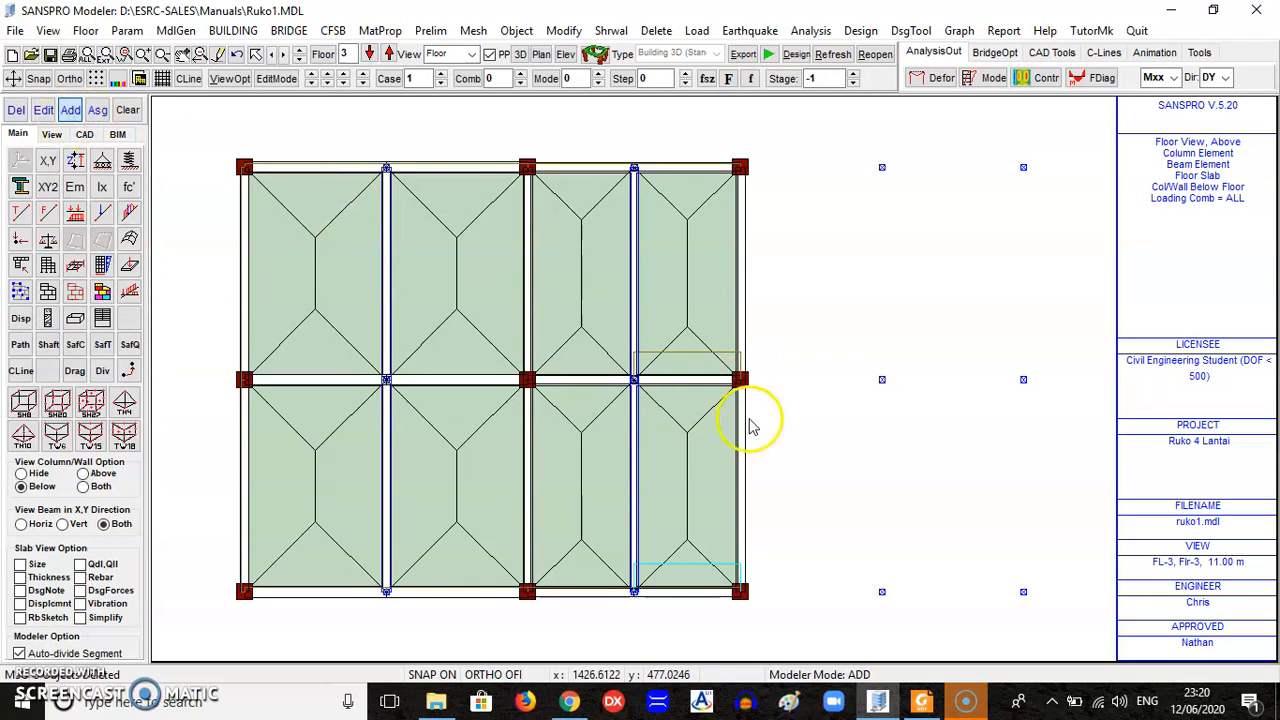
{"action": "left_click", "coordinate": [743, 490]}
{"action": "left_click", "coordinate": [627, 383]}
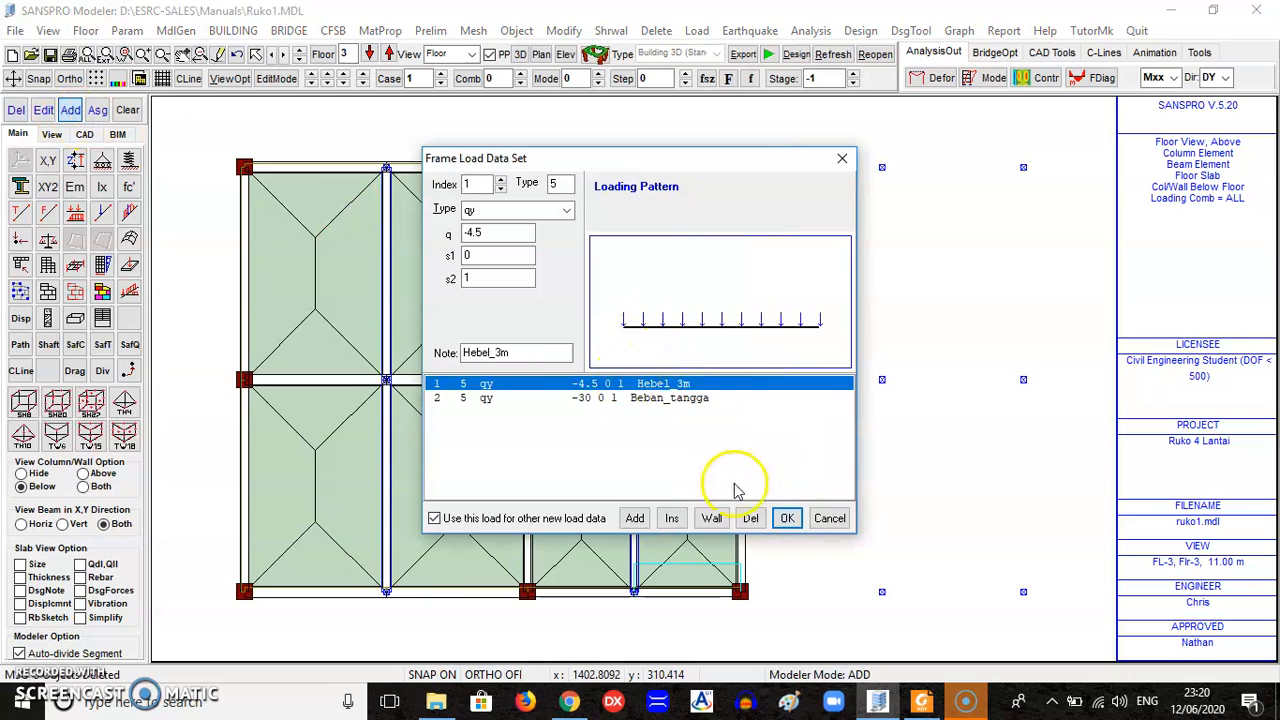
{"action": "left_click", "coordinate": [787, 518]}
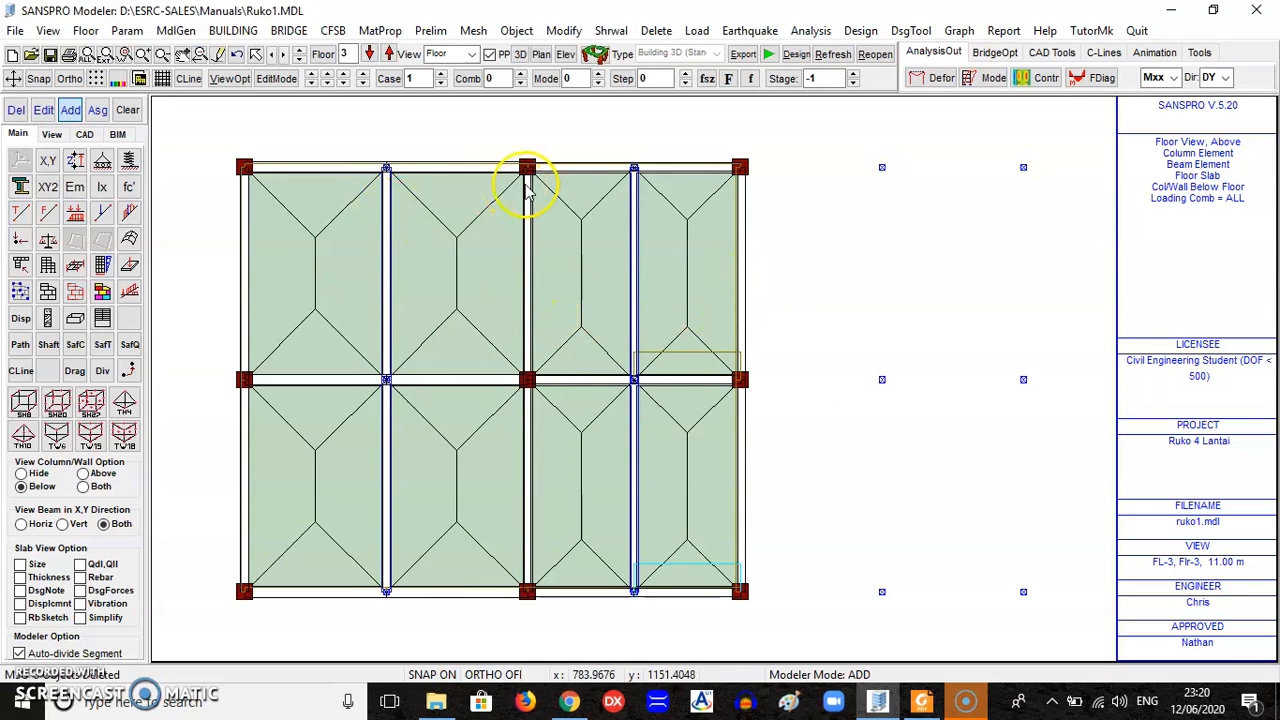
- Switch the plan view to floor 0 at elevation 0.00 m
{"action": "left_click", "coordinate": [369, 53]}
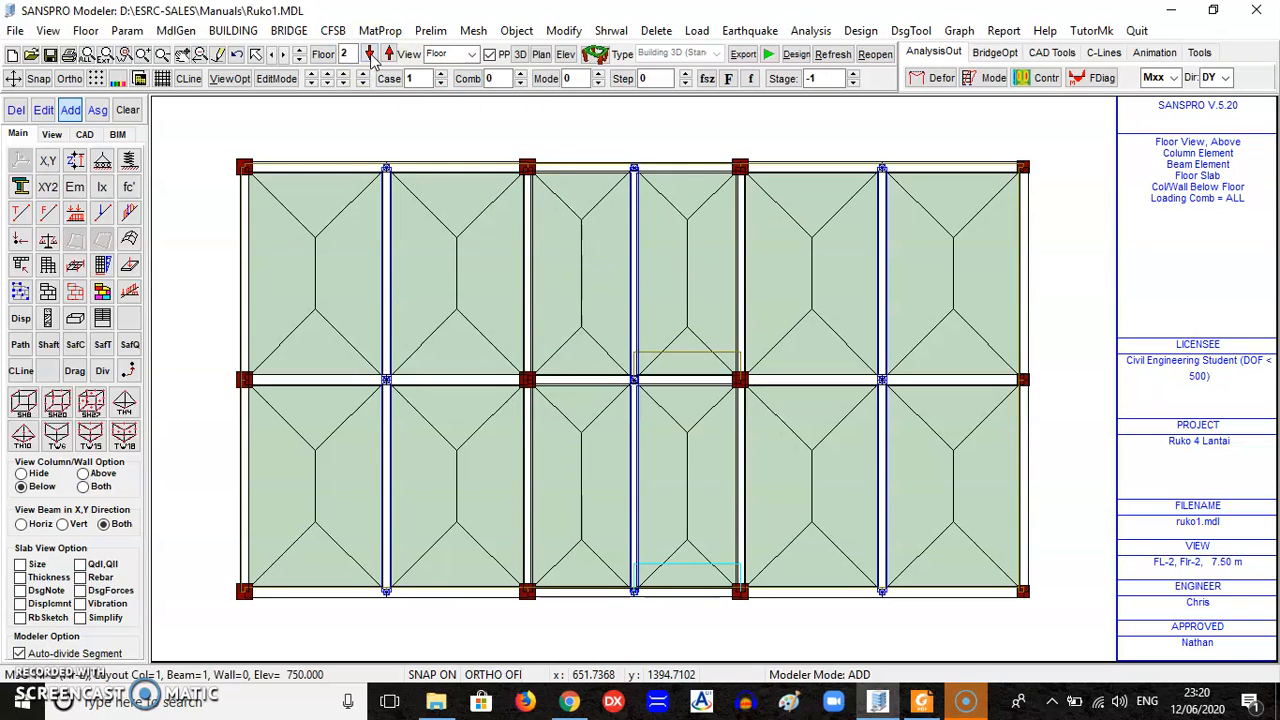
{"action": "left_click", "coordinate": [369, 53]}
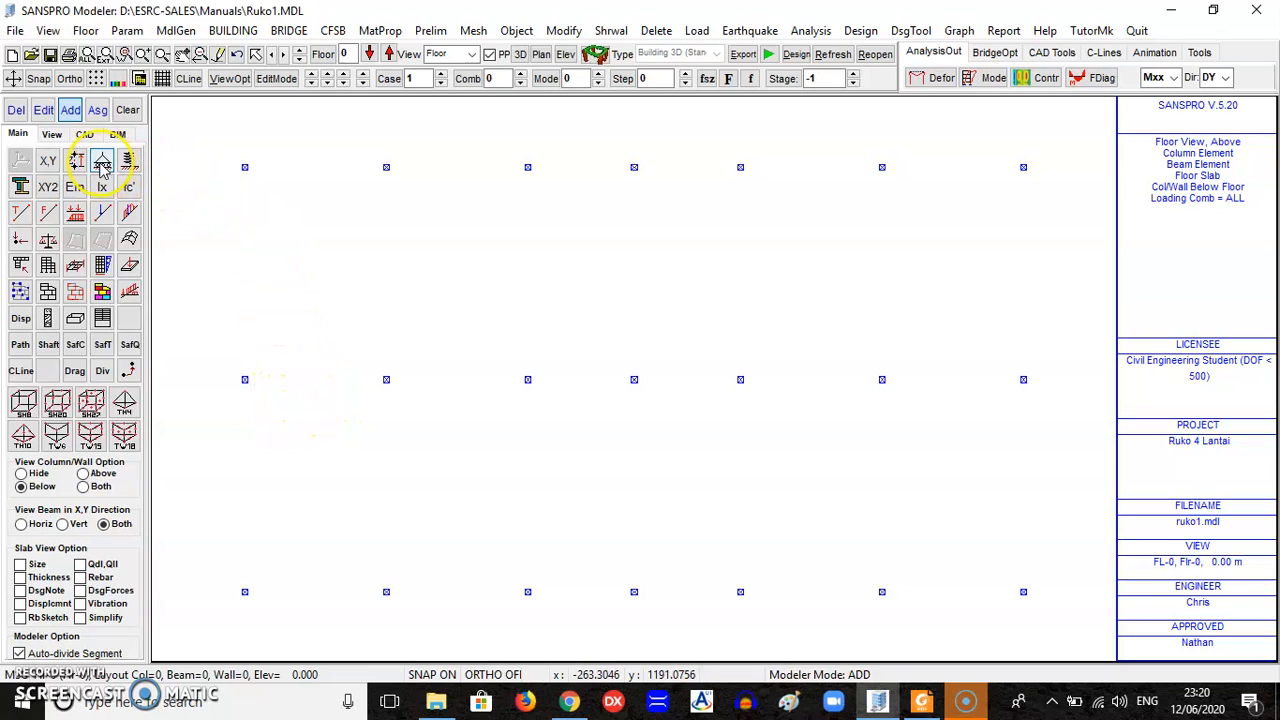
- Add Fixed supports one by one at the four main column nodes along the lowest row of floor 0
{"action": "left_click", "coordinate": [101, 164]}
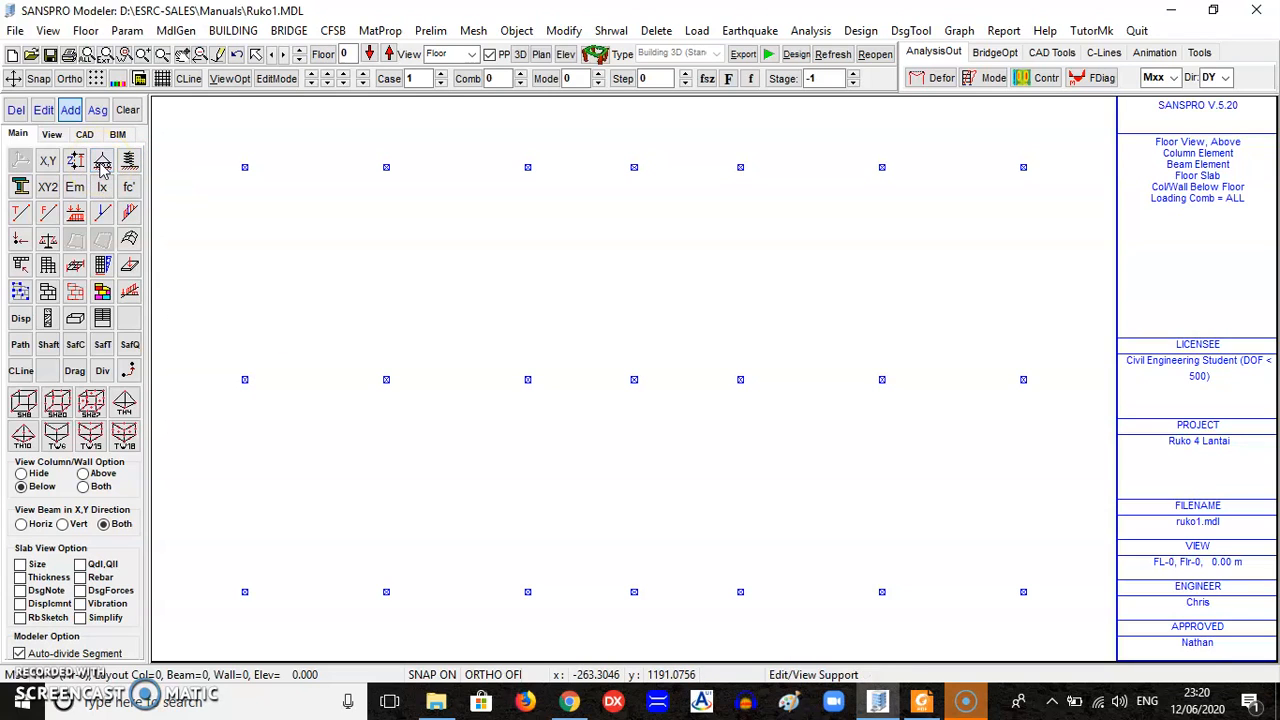
{"action": "left_click", "coordinate": [244, 595]}
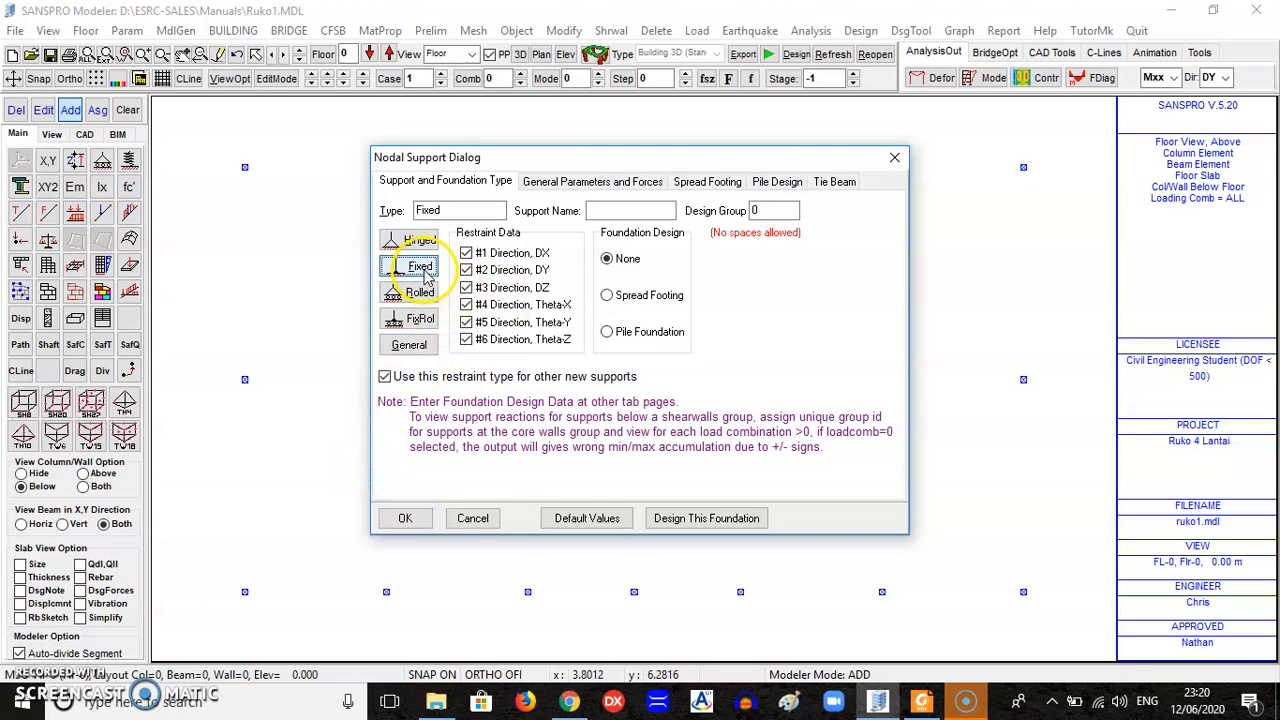
{"action": "left_click", "coordinate": [405, 518]}
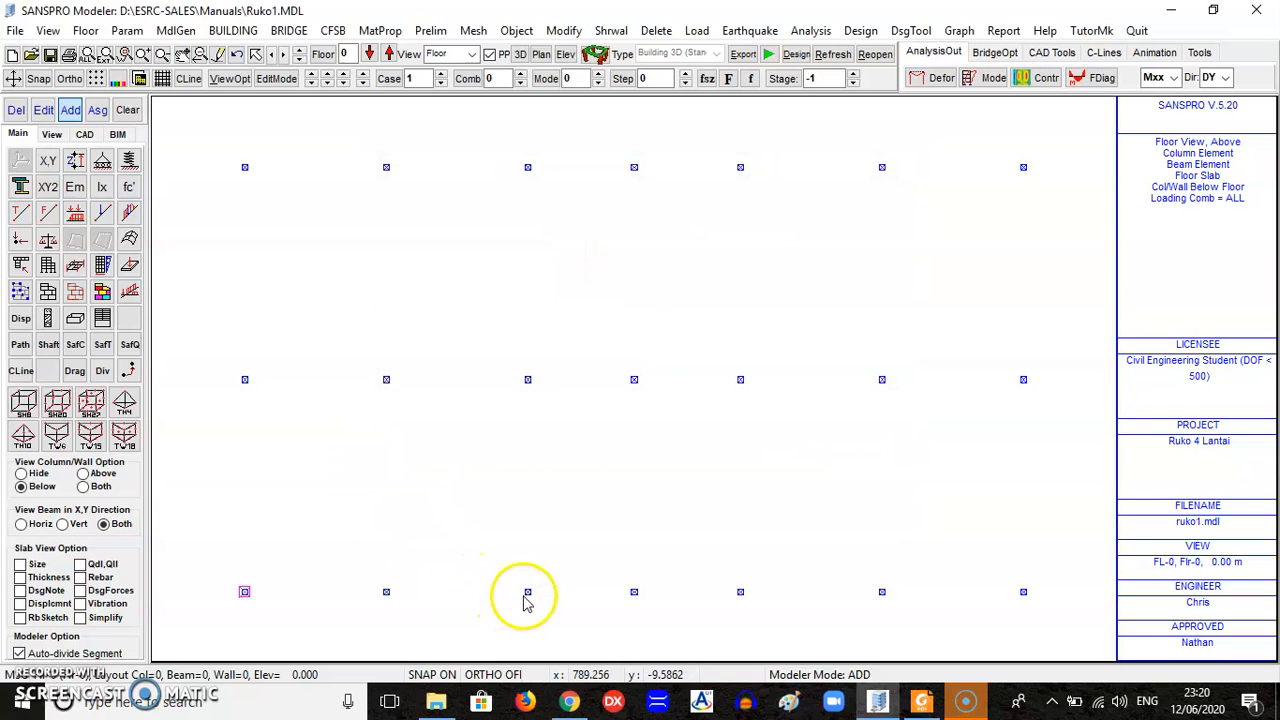
{"action": "left_click", "coordinate": [528, 596]}
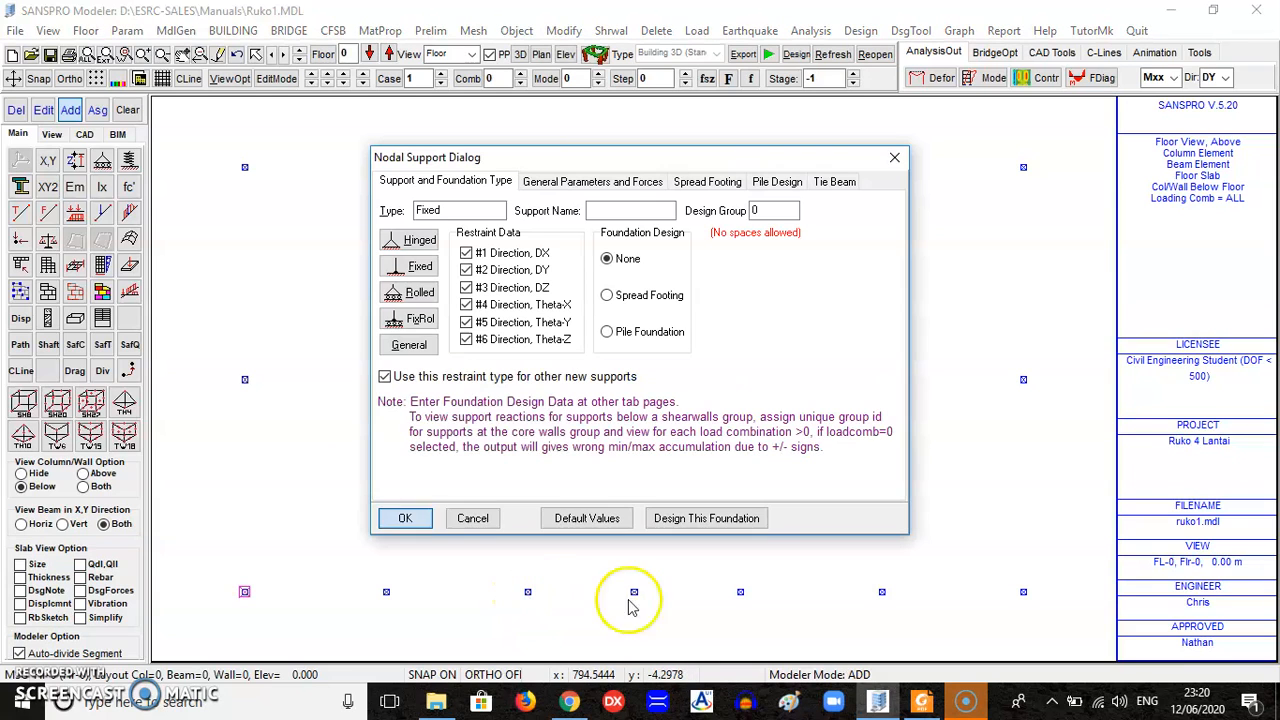
{"action": "left_click", "coordinate": [407, 518]}
{"action": "left_click", "coordinate": [741, 596]}
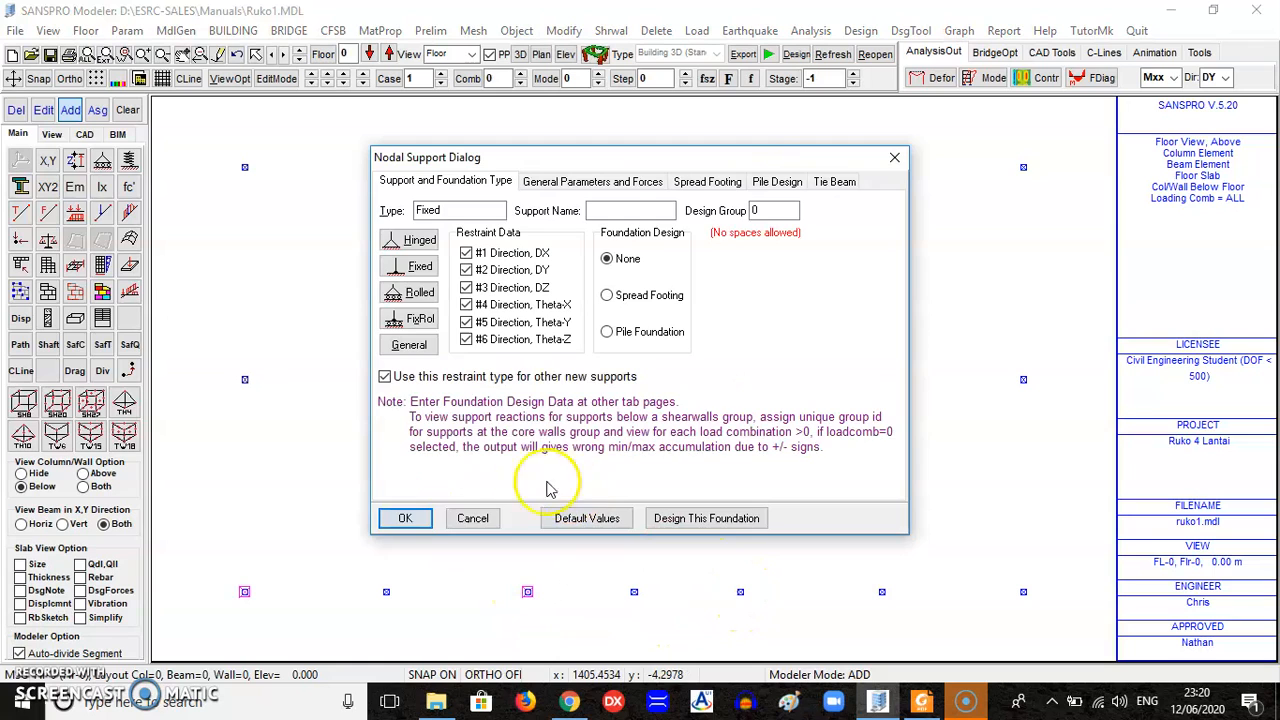
{"action": "left_click", "coordinate": [407, 518]}
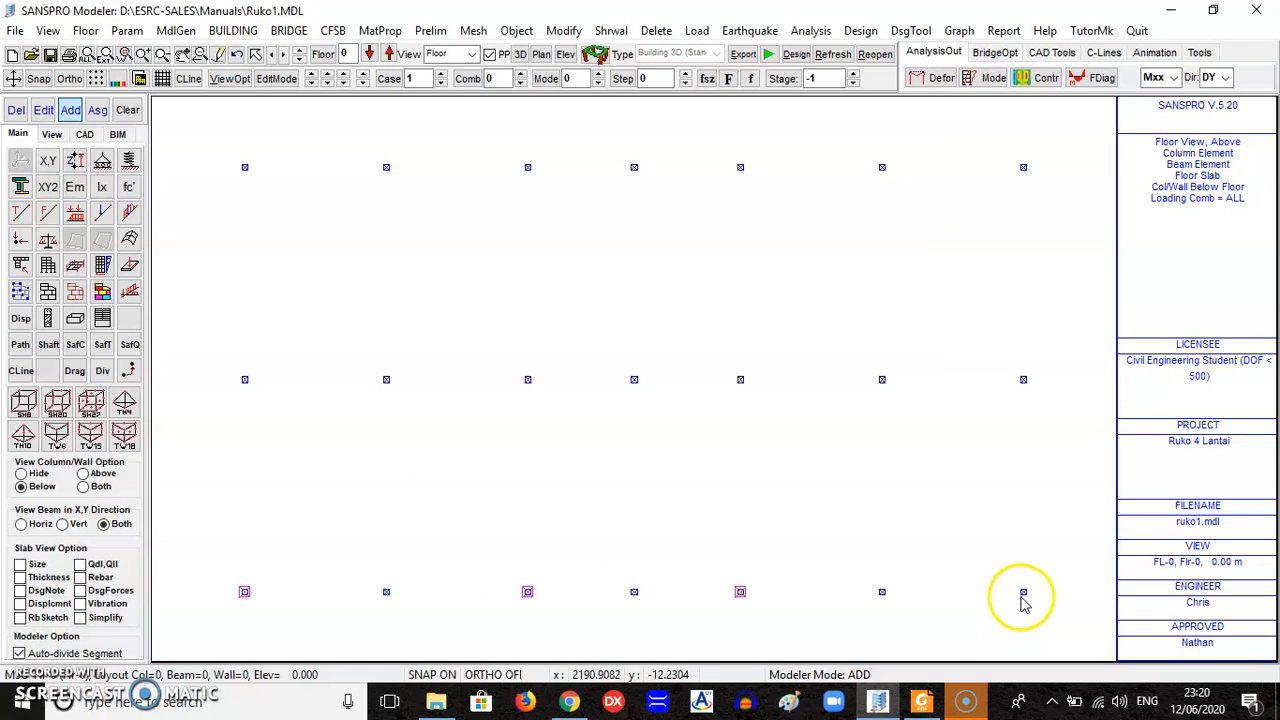
{"action": "left_click", "coordinate": [1023, 596]}
{"action": "left_click", "coordinate": [404, 516]}
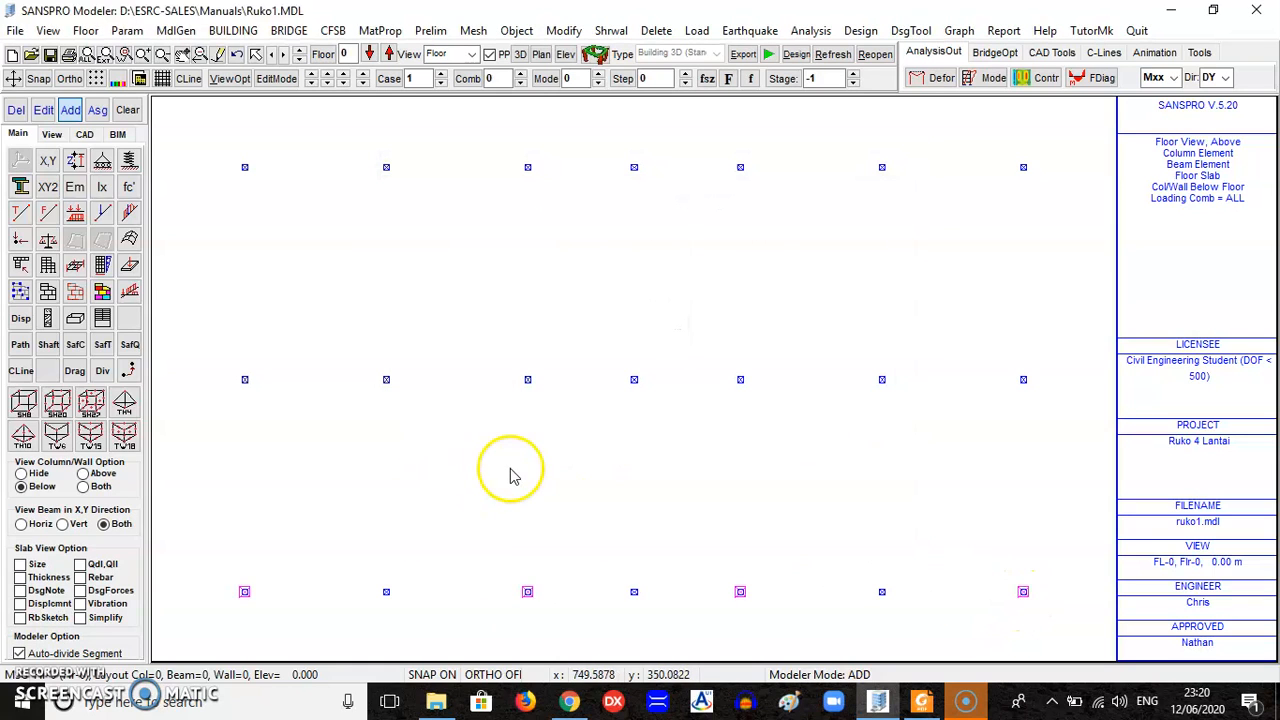
- Generate Fixed supports below all columns and walls on floor 0, clearing the supports already on that floor
{"action": "left_click", "coordinate": [516, 32]}
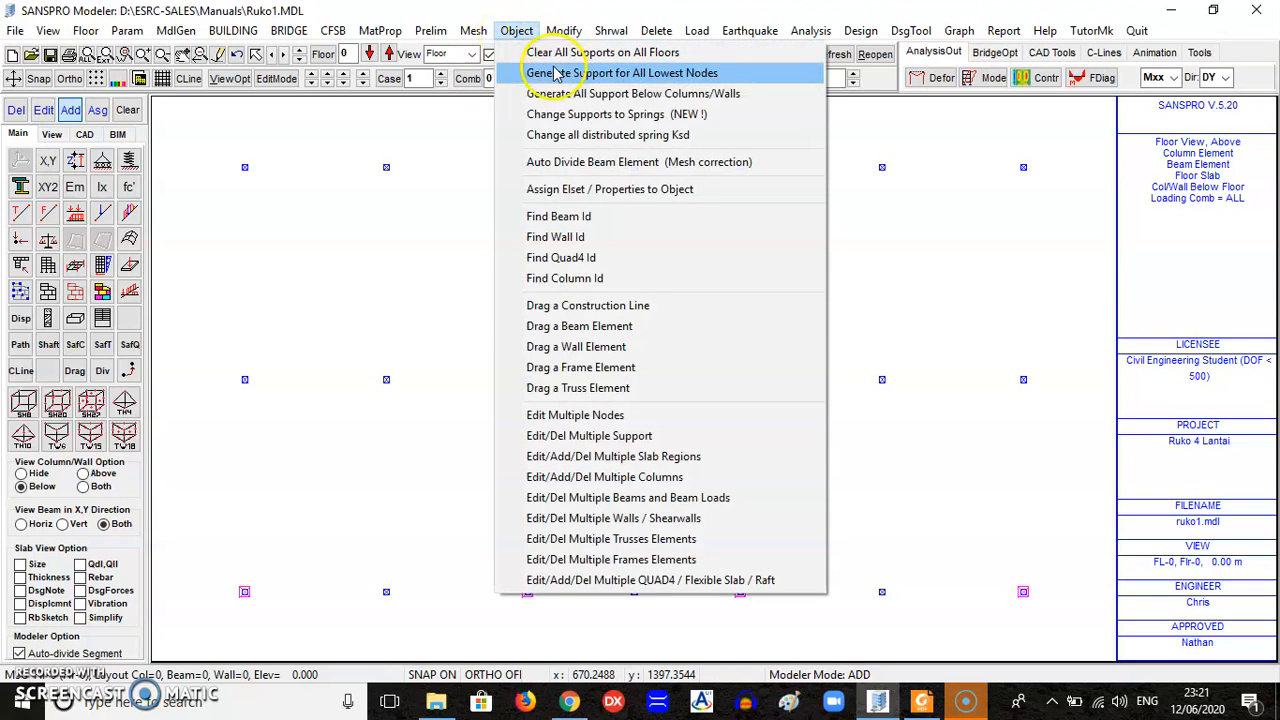
{"action": "left_click", "coordinate": [624, 103]}
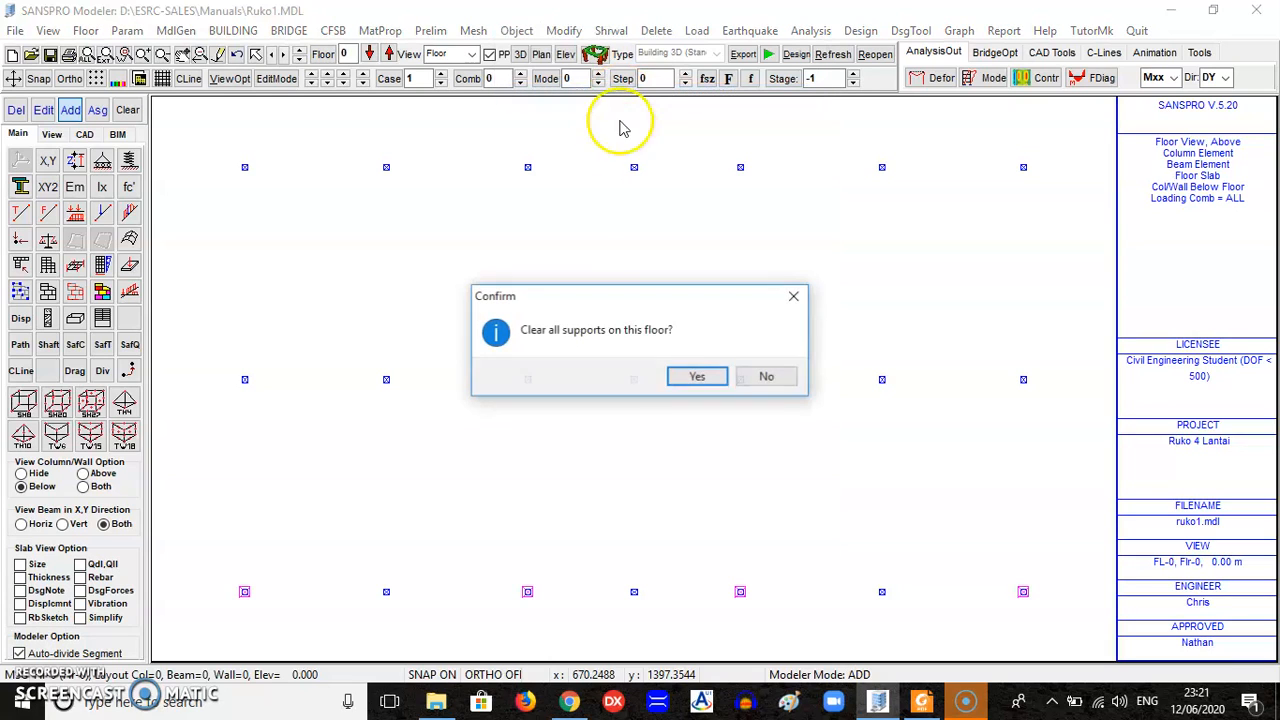
{"action": "left_click", "coordinate": [690, 376]}
{"action": "left_click", "coordinate": [415, 267]}
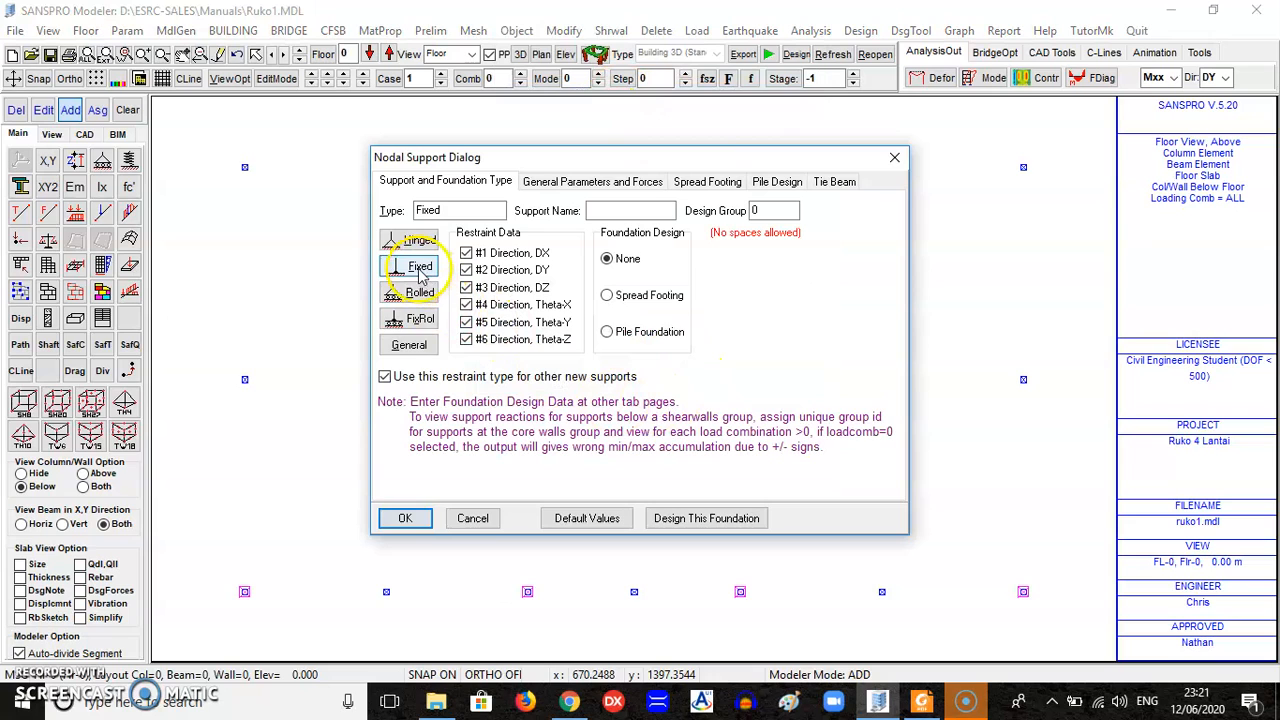
{"action": "left_click", "coordinate": [401, 517]}
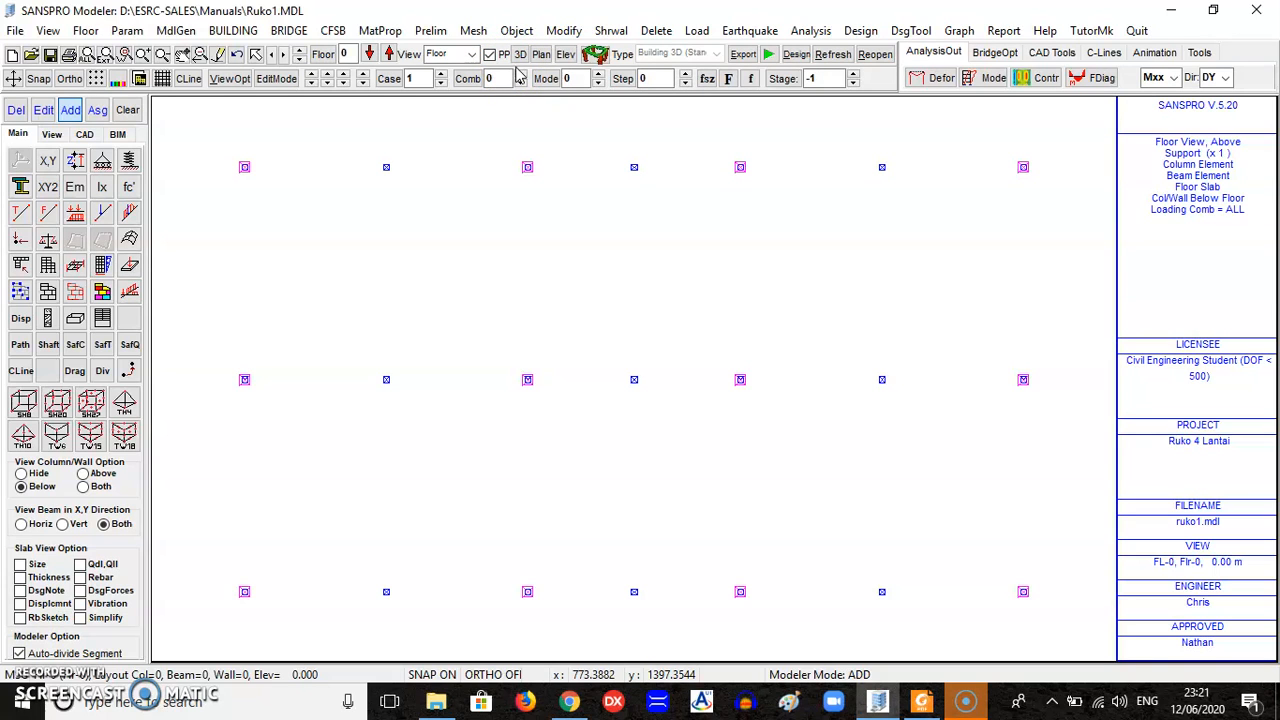
- Compute the weight of all building floors with the parallel method and accept the resulting storey data
{"action": "left_click", "coordinate": [233, 30]}
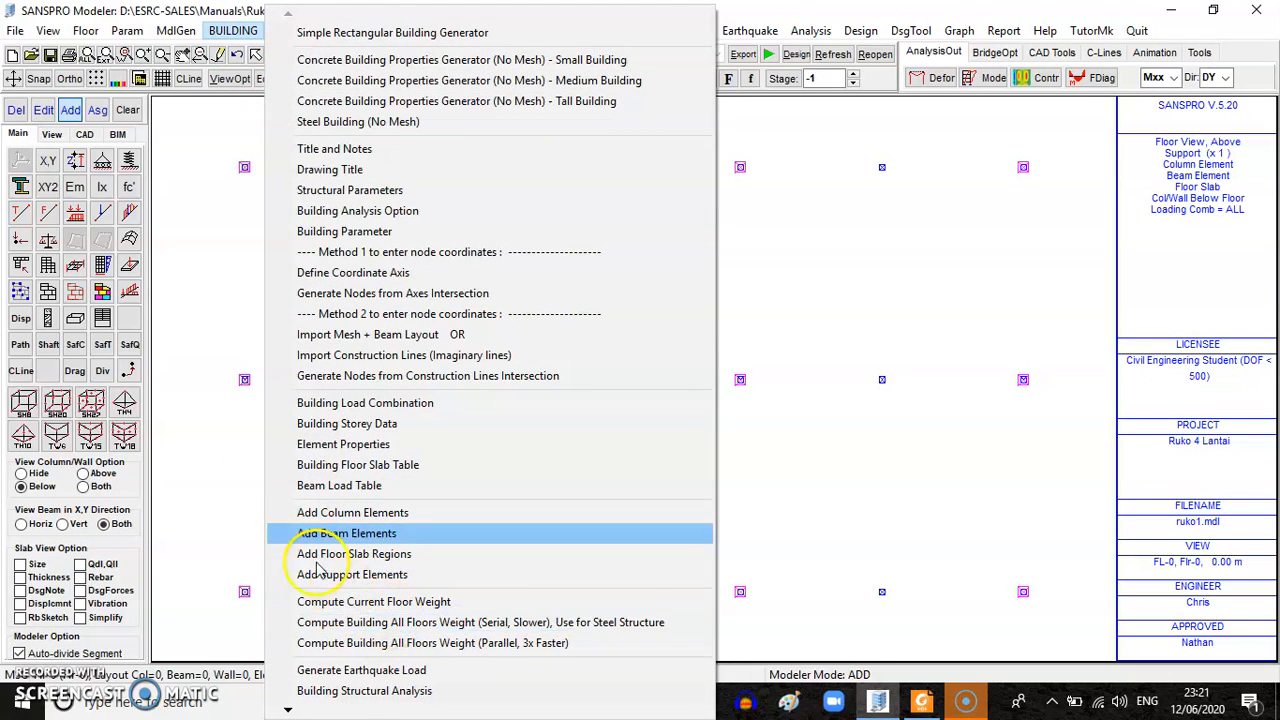
{"action": "left_click", "coordinate": [196, 230]}
{"action": "left_click", "coordinate": [220, 36]}
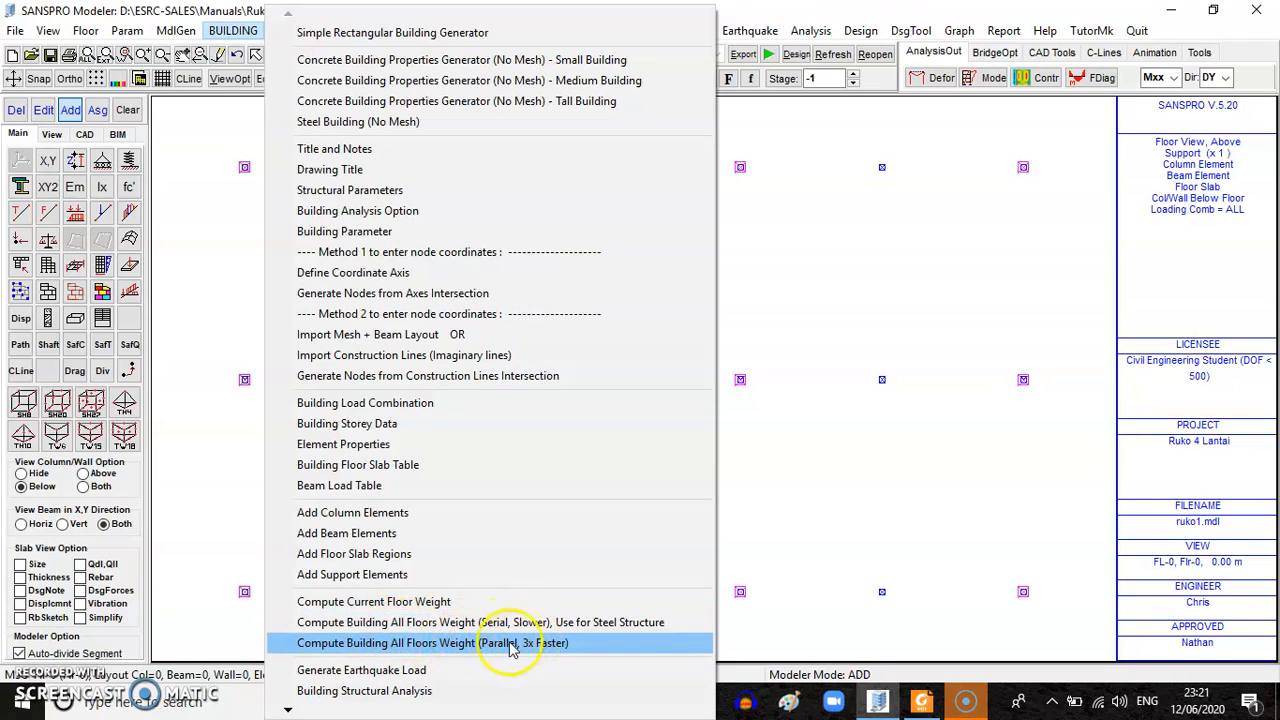
{"action": "left_click", "coordinate": [380, 645]}
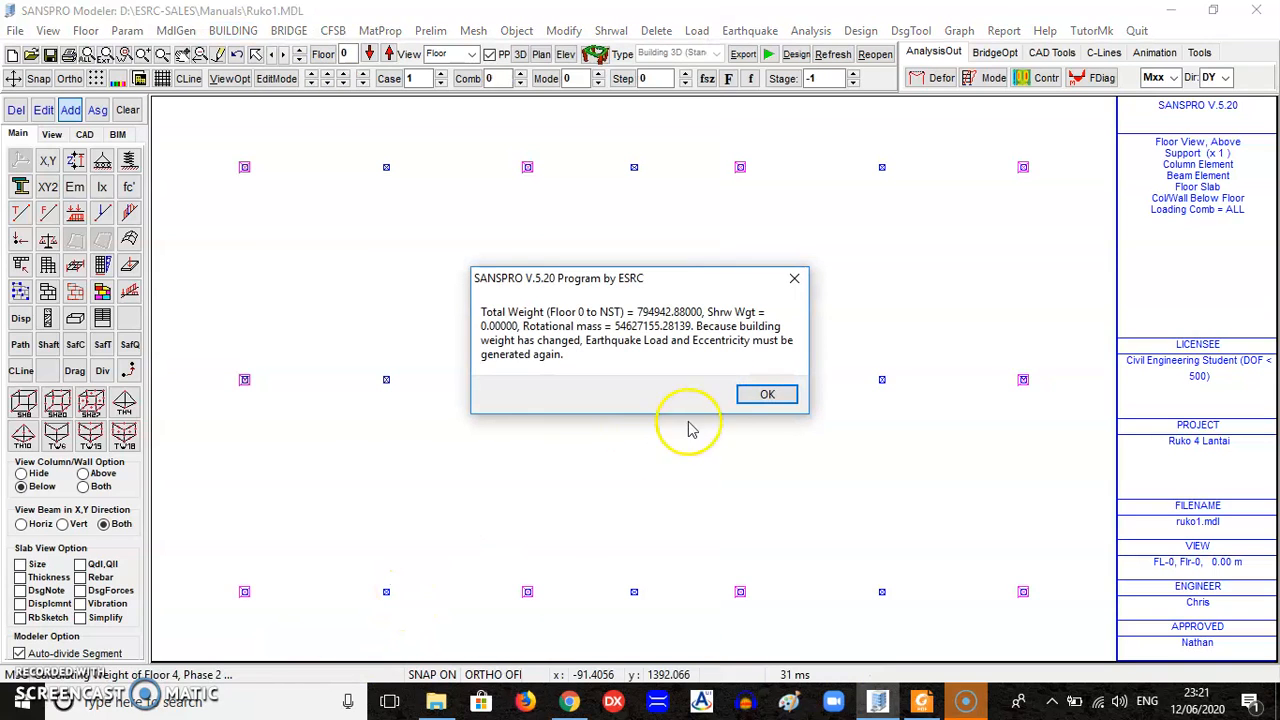
{"action": "left_click", "coordinate": [760, 393]}
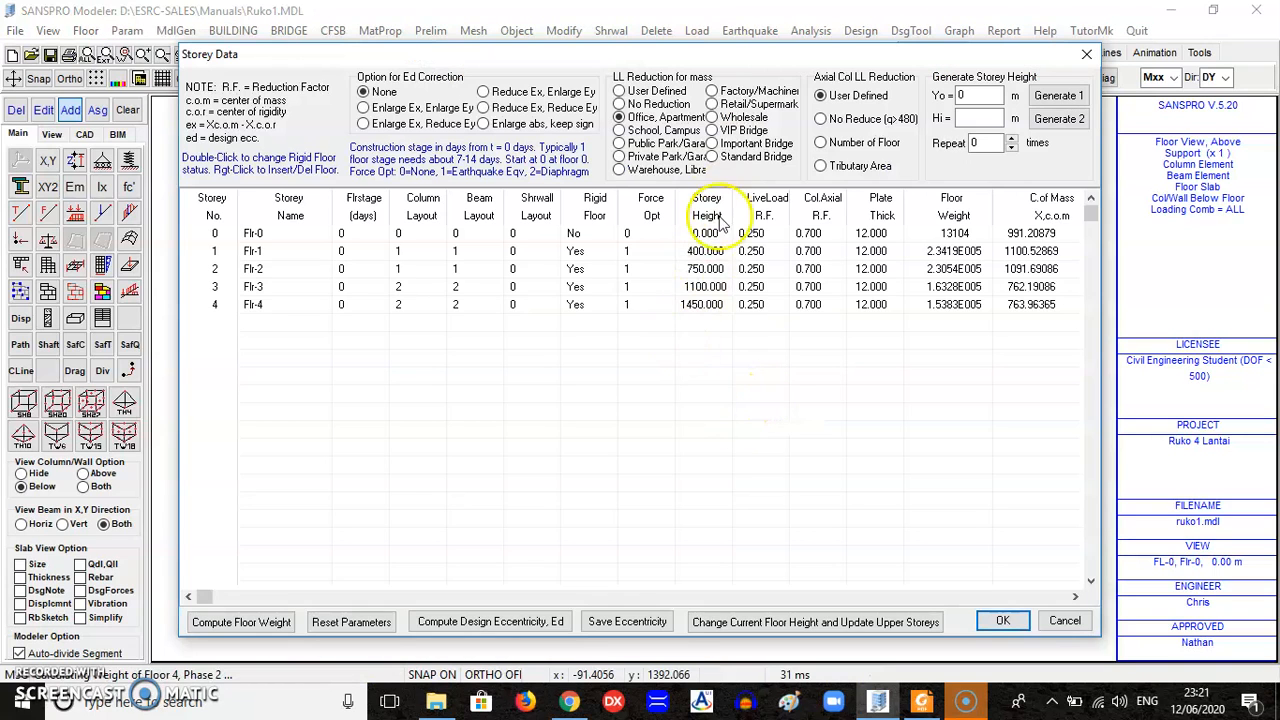
{"action": "left_click", "coordinate": [1016, 625]}
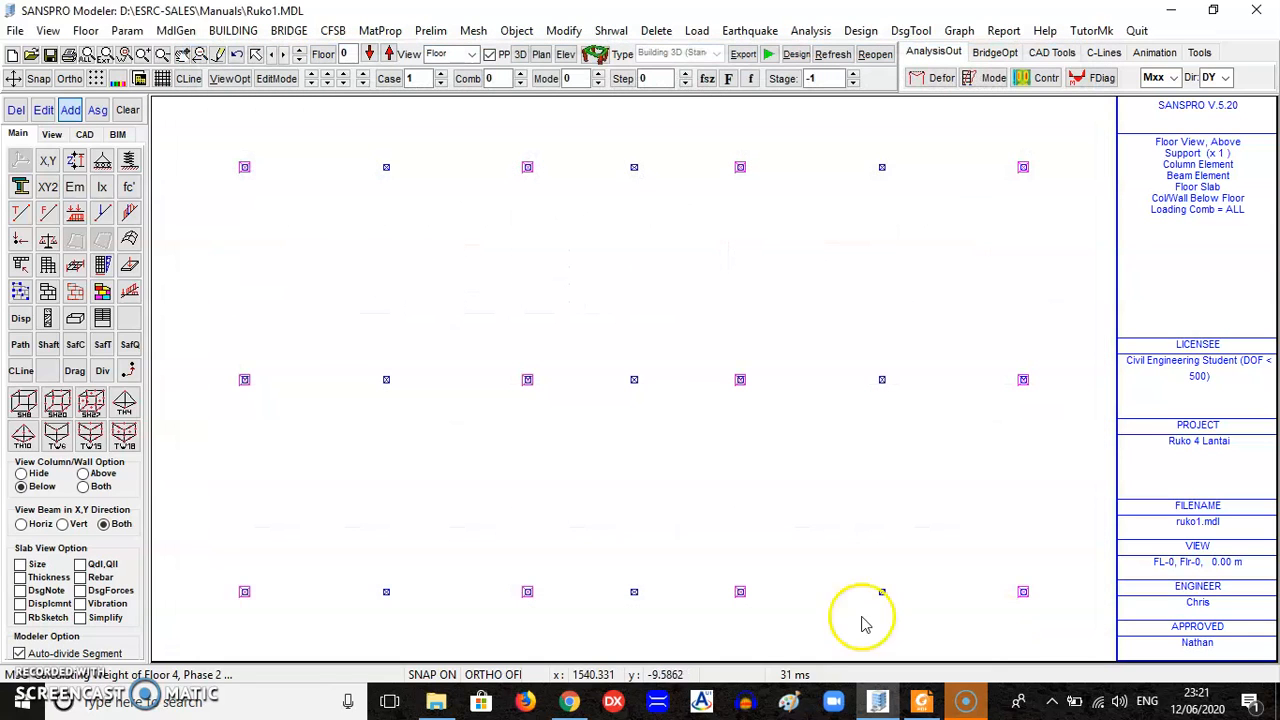
- Save the model and check the complete building frame in the 3D viewer
{"action": "left_click", "coordinate": [15, 31]}
{"action": "left_click", "coordinate": [42, 163]}
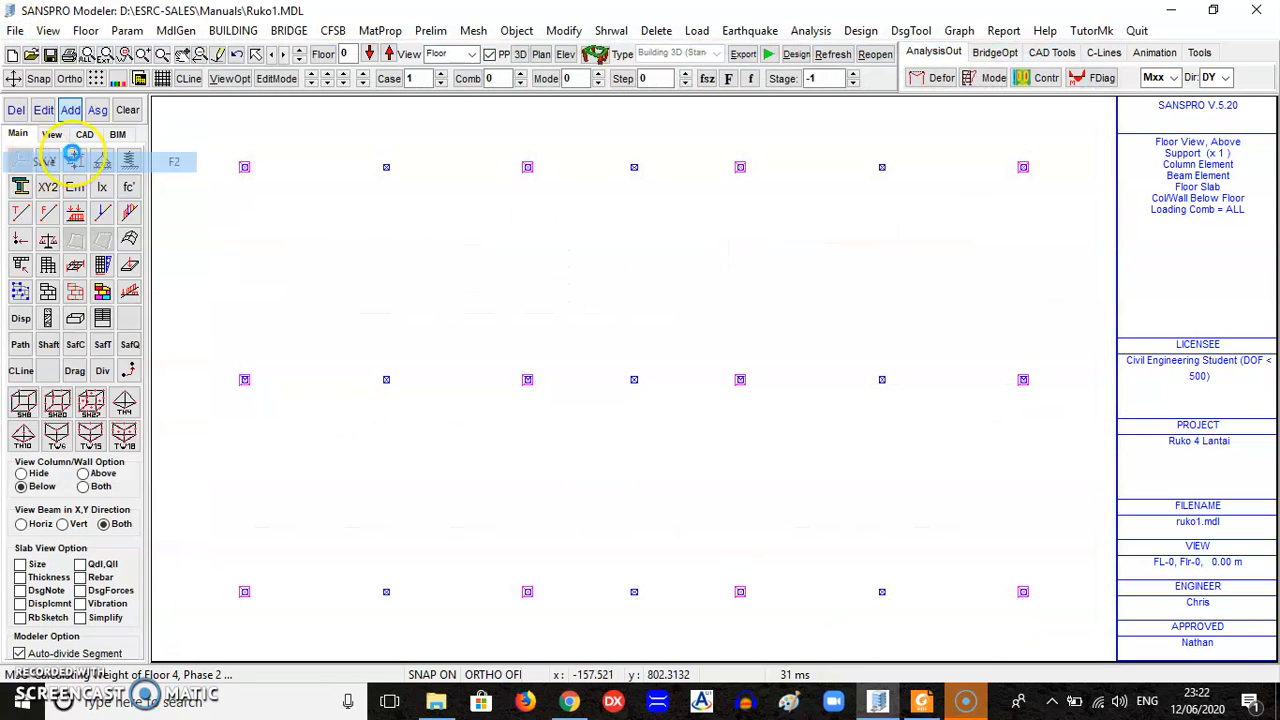
{"action": "left_click", "coordinate": [596, 55]}
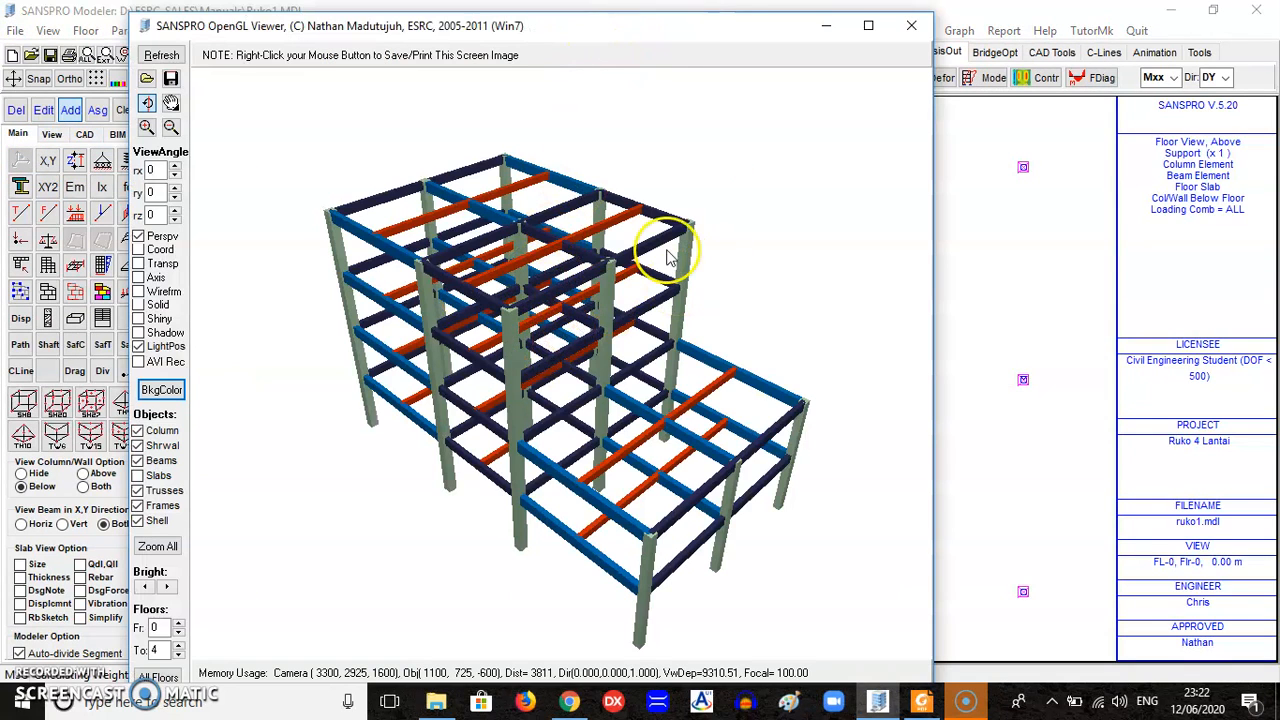
{"action": "left_click", "coordinate": [911, 25]}
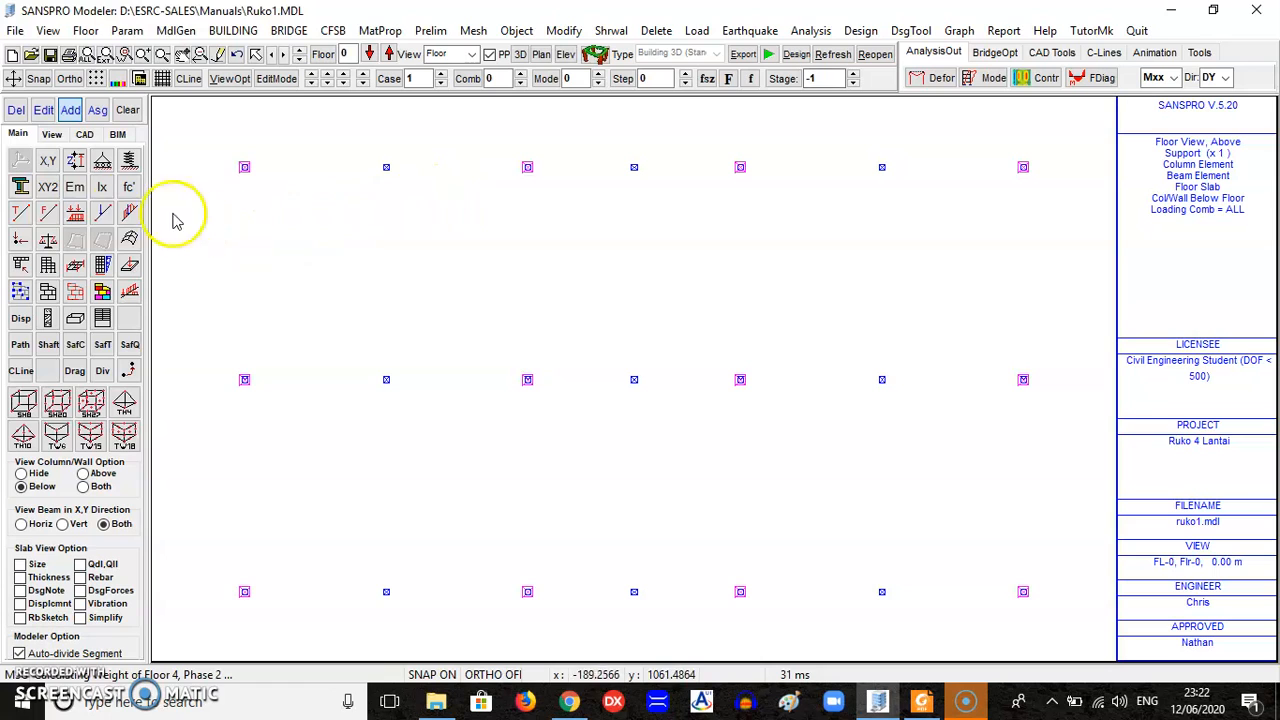
{"action": "left_click", "coordinate": [15, 30]}
{"action": "left_click", "coordinate": [48, 163]}
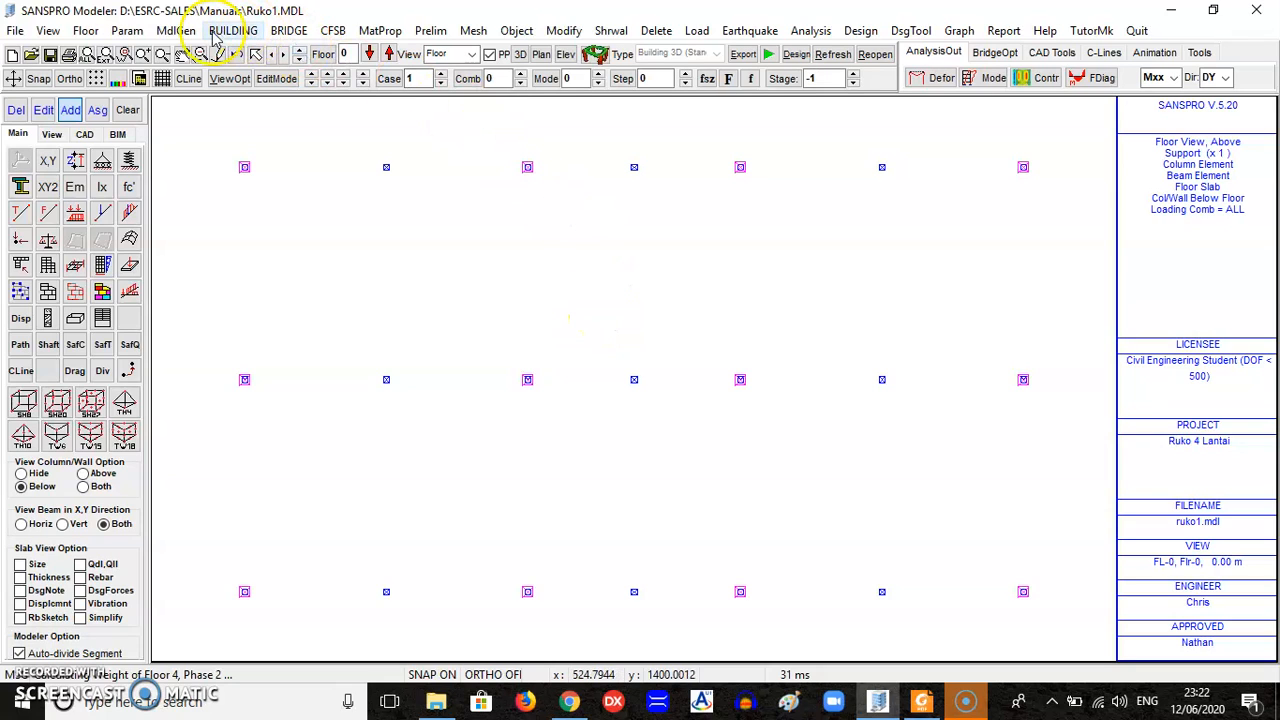
- Add the engineer's note "Beban gempa belum di generate" to the model's title and notes
{"action": "left_click", "coordinate": [127, 30]}
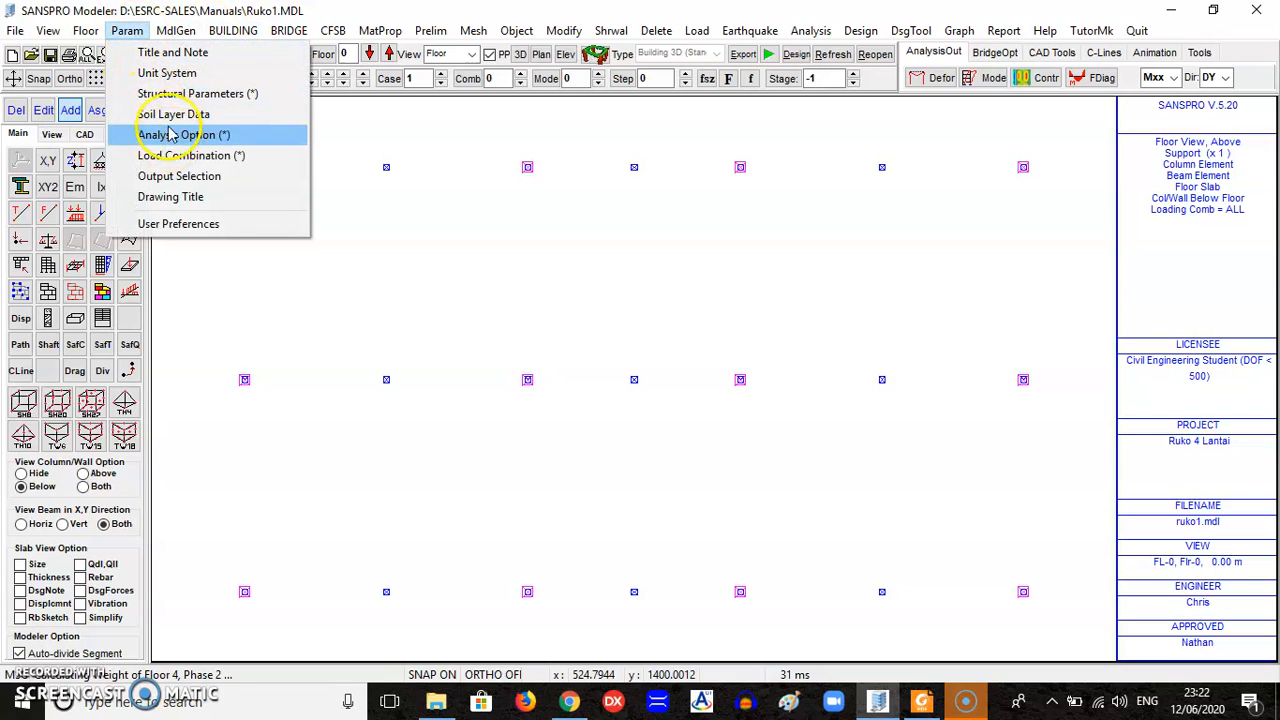
{"action": "left_click", "coordinate": [166, 57]}
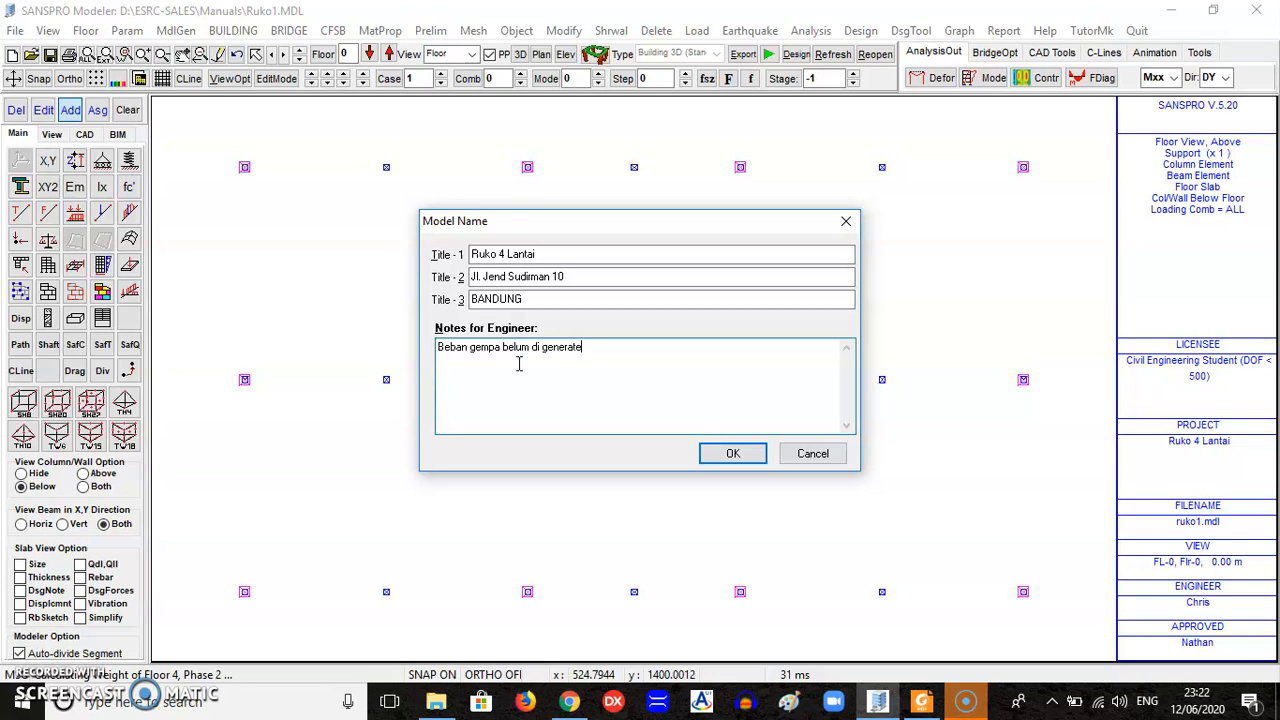
{"action": "left_click", "coordinate": [727, 456]}
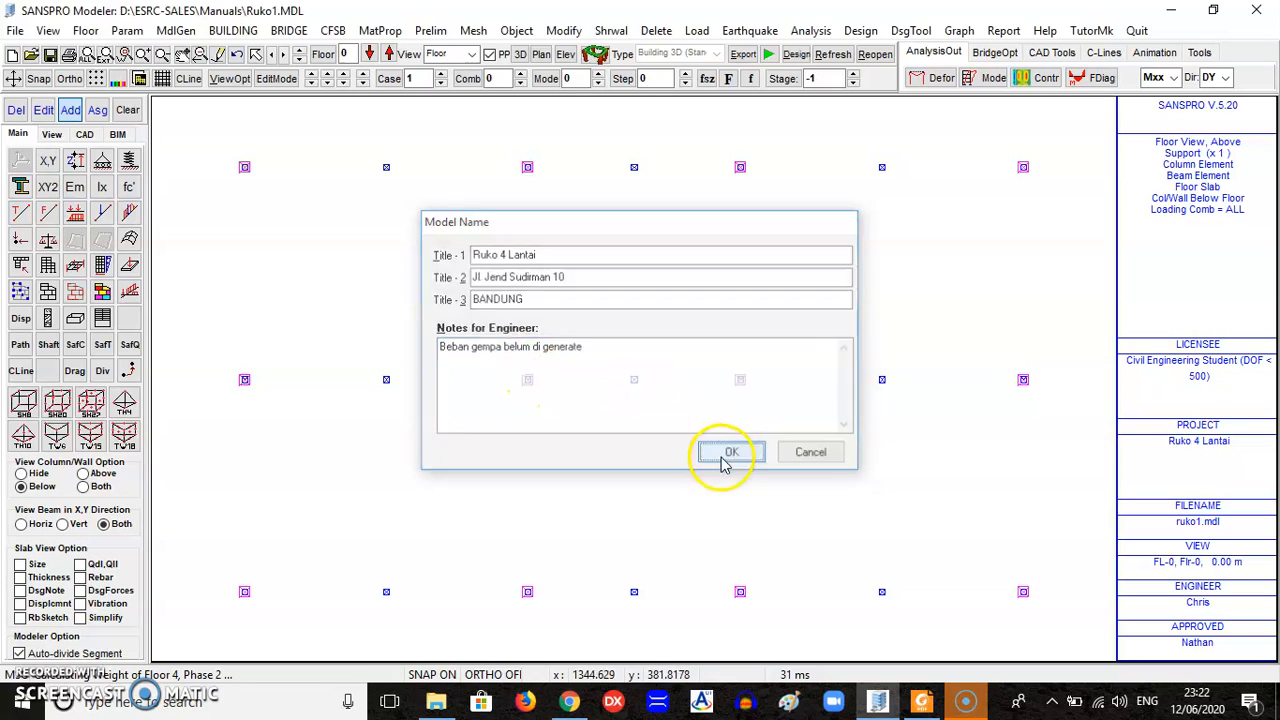